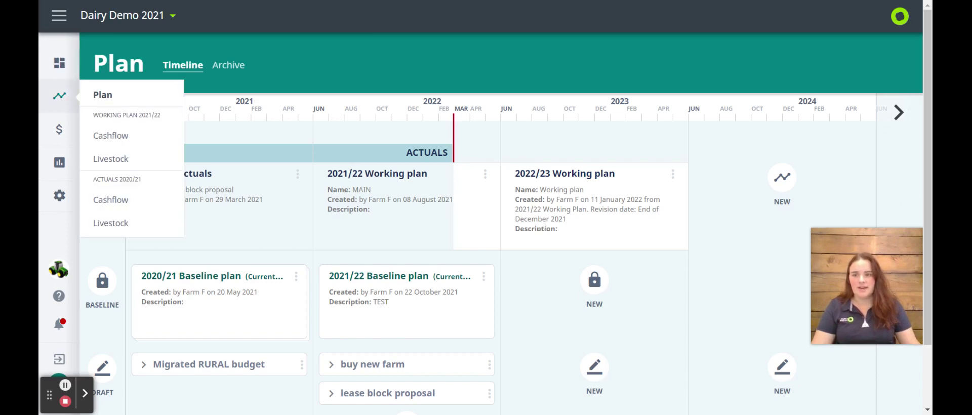
pyautogui.click(59, 16)
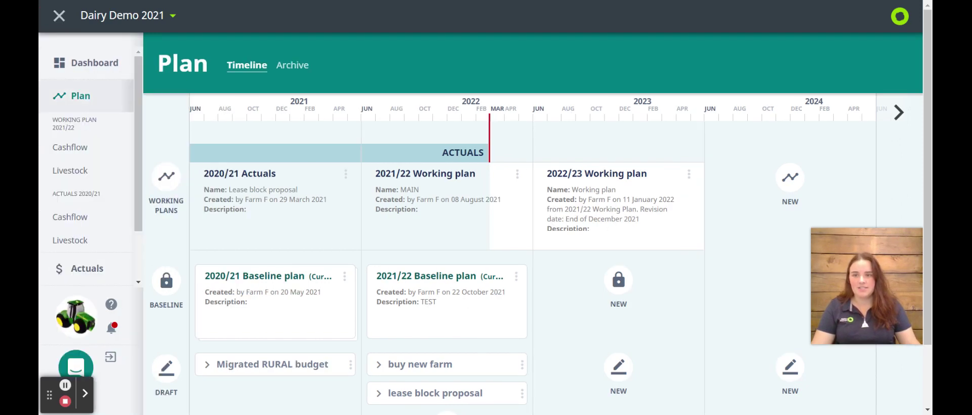
pyautogui.click(59, 16)
pyautogui.moveTo(57, 94)
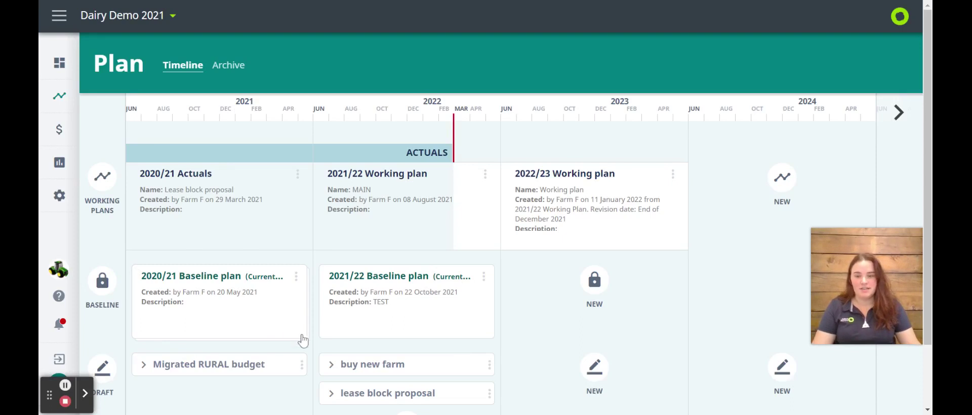
pyautogui.scroll(-2, 303, 340)
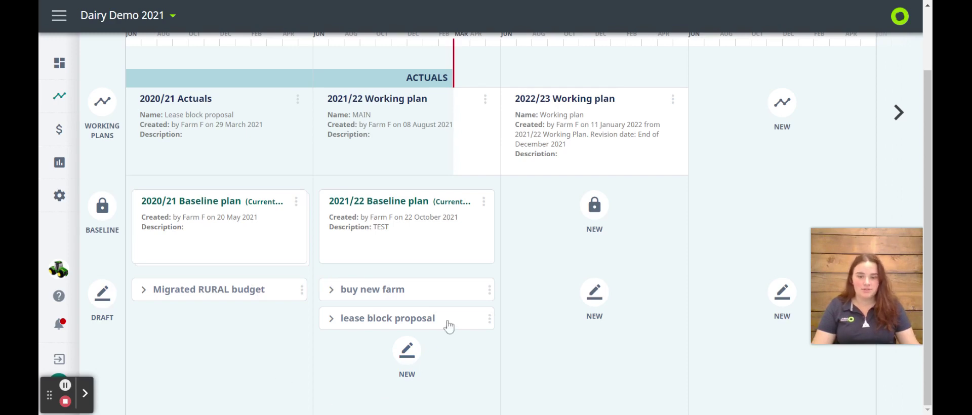
pyautogui.click(489, 291)
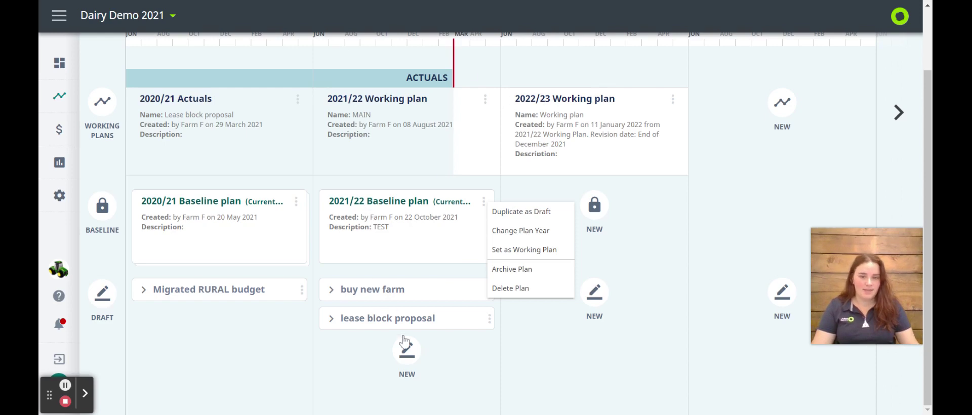
pyautogui.click(409, 382)
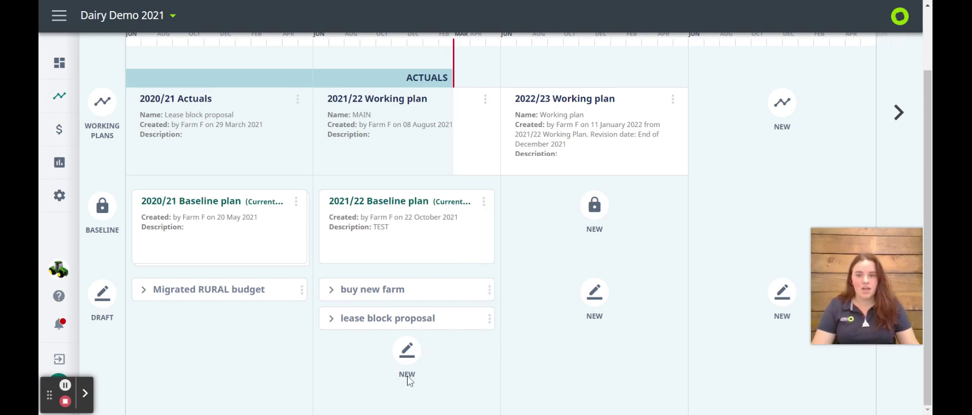
pyautogui.click(297, 99)
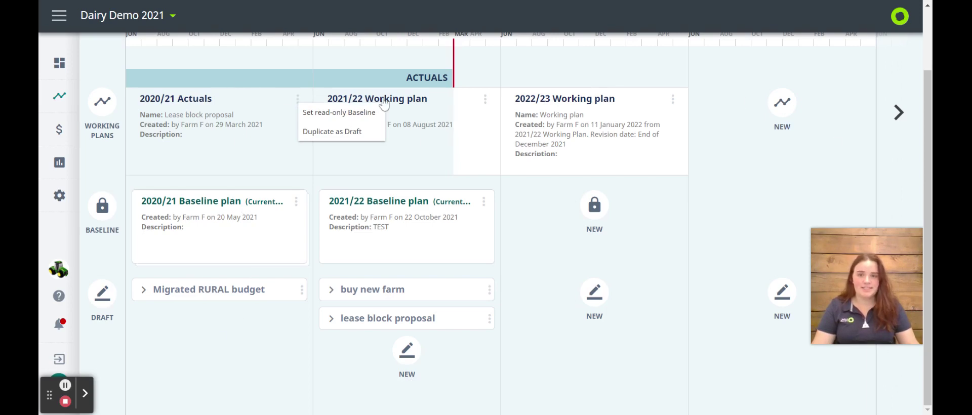
# - Duplicate the 2021/22 Working plan as a draft and open the resulting copy
pyautogui.click(485, 99)
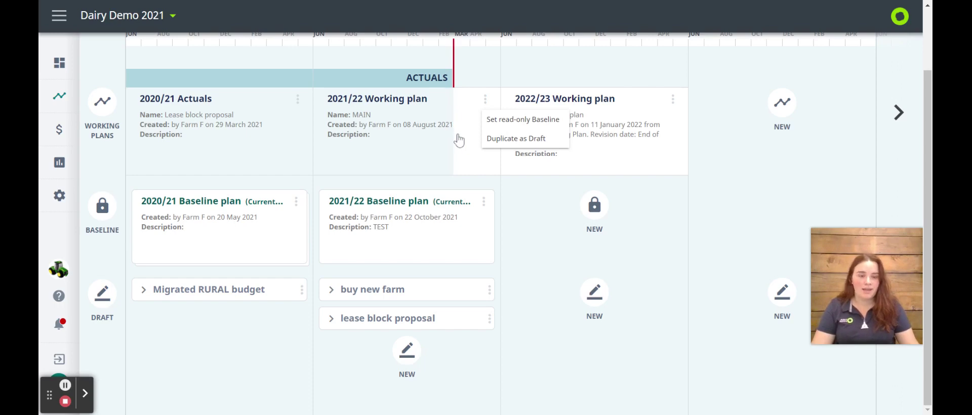
pyautogui.click(495, 140)
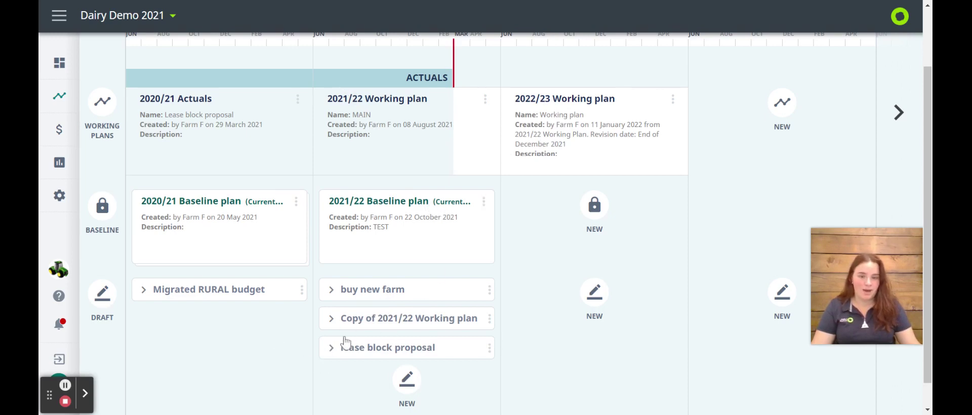
pyautogui.click(388, 332)
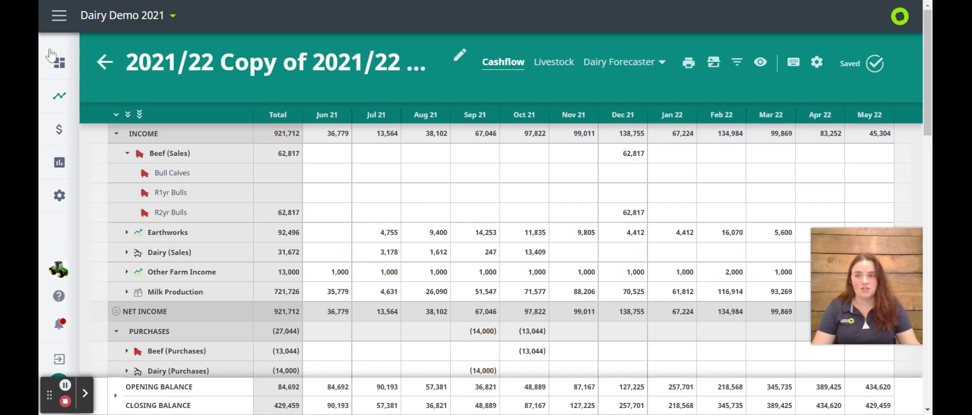
# - Return to the plan timeline and open the 2021/22 Working plan's cashflow
pyautogui.click(104, 62)
pyautogui.scroll(-1, 403, 334)
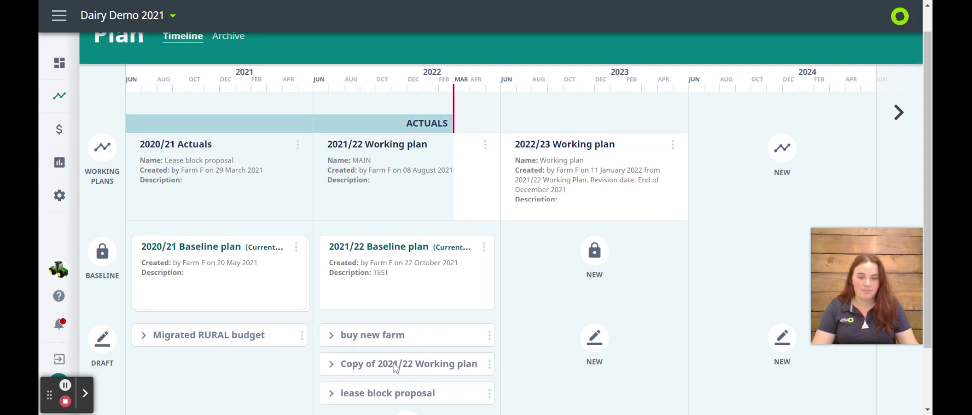
pyautogui.click(342, 192)
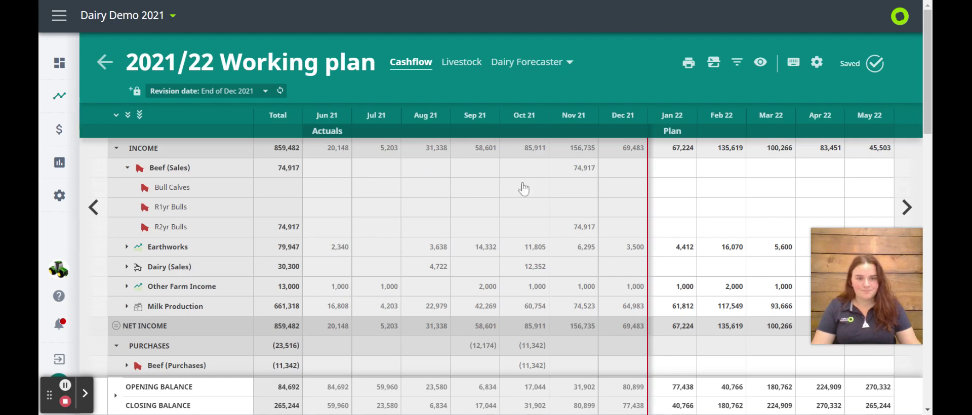
# - Set the working plan's revision date to May 2021 and return it to Dec 2021
pyautogui.click(151, 91)
pyautogui.press('Return')
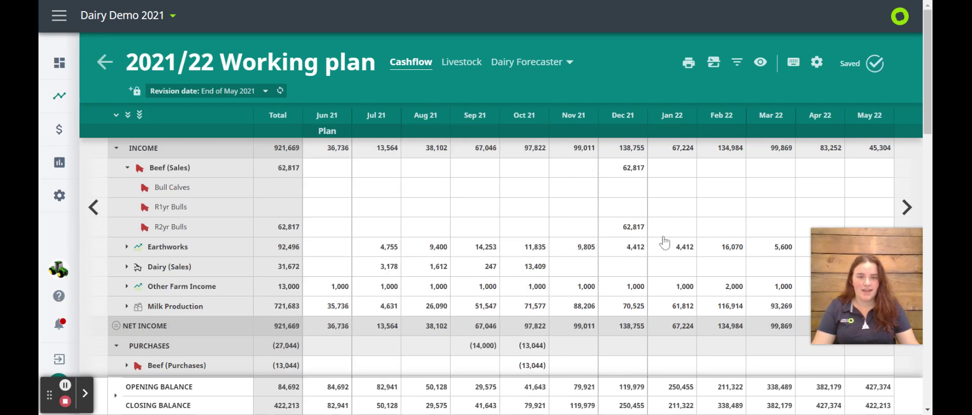
pyautogui.click(157, 91)
pyautogui.click(184, 284)
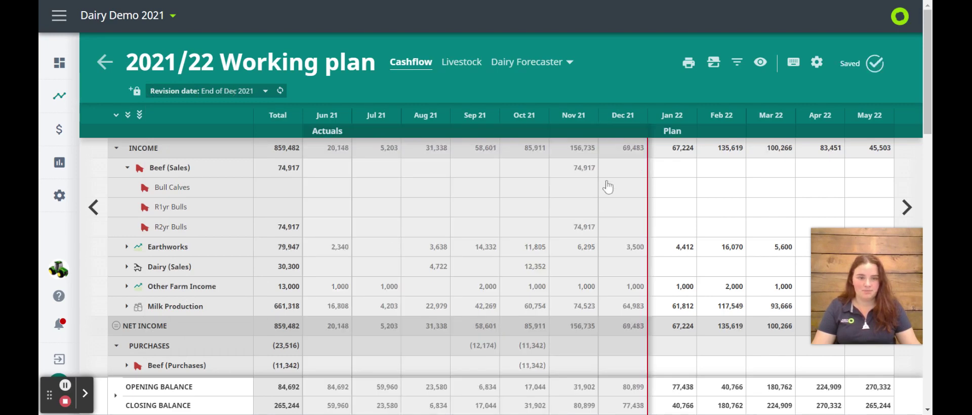
# - Set the revision date to the current month, Mar 2022, and switch it back to Dec 2021
pyautogui.click(172, 91)
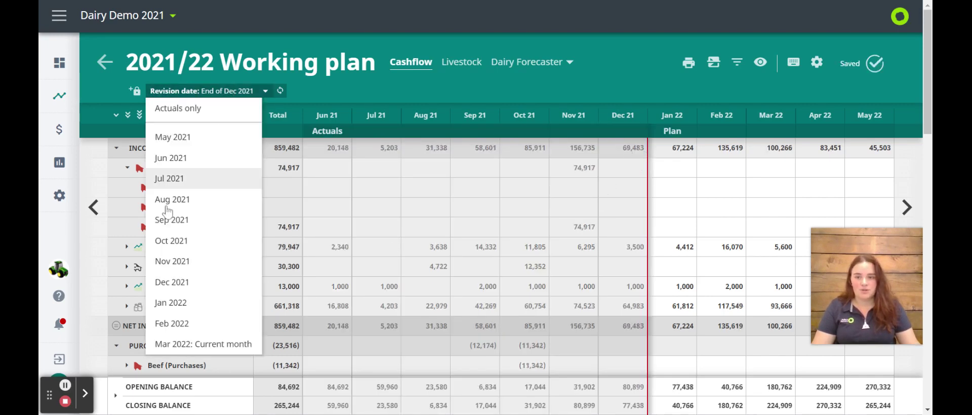
pyautogui.click(150, 361)
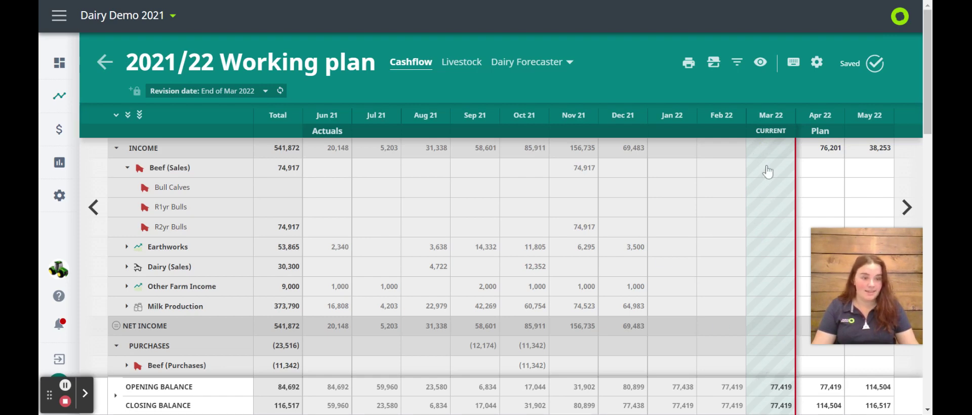
pyautogui.click(199, 91)
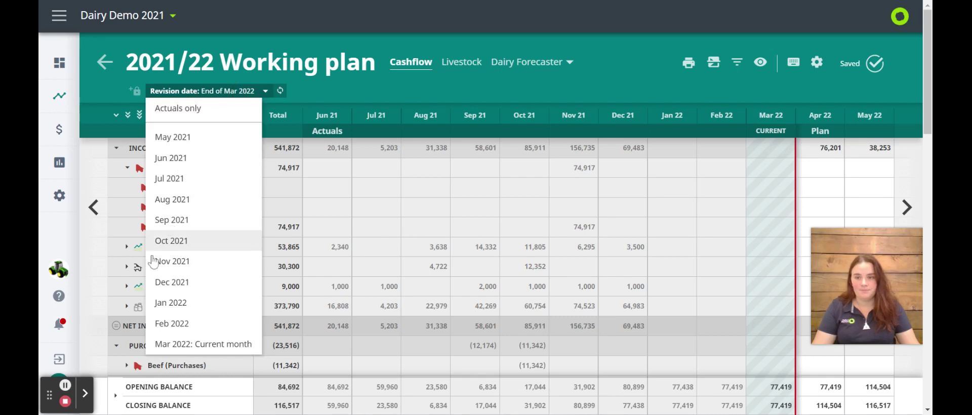
pyautogui.click(145, 305)
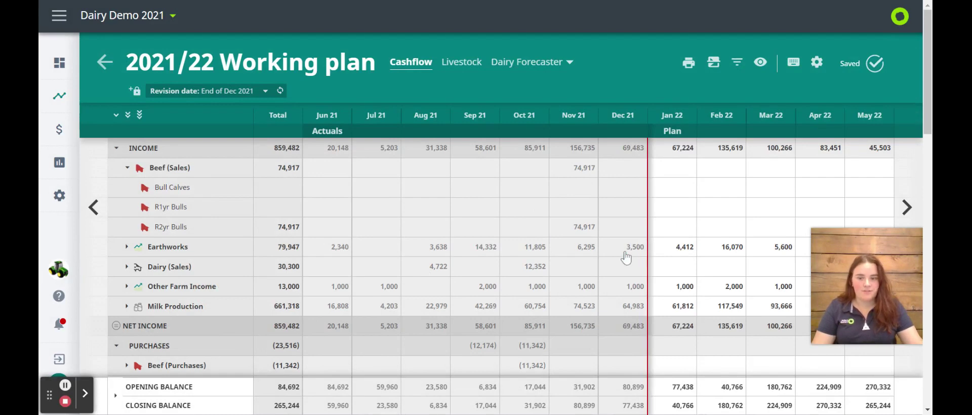
# - Expand all cashflow categories and review the detailed income and purchase lines
pyautogui.click(676, 250)
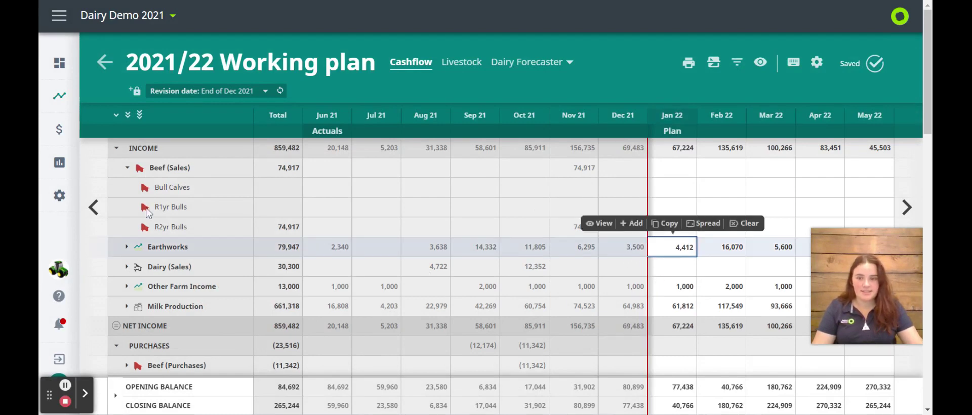
pyautogui.click(107, 112)
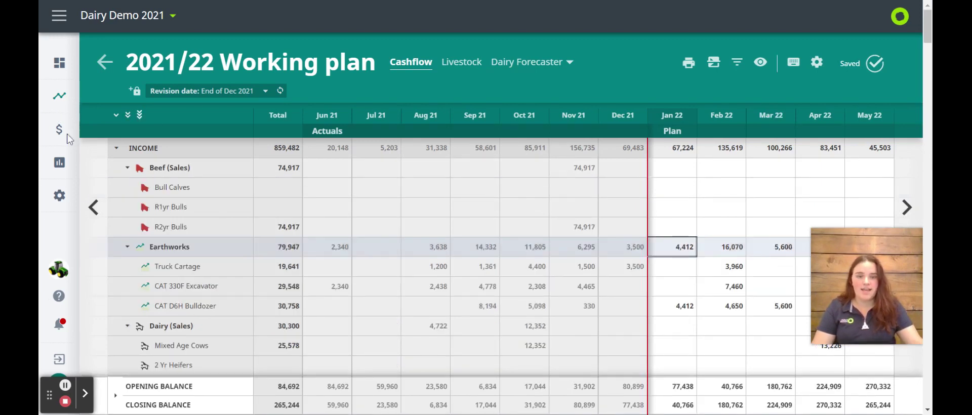
pyautogui.scroll(-5, 147, 243)
pyautogui.scroll(-8, 154, 245)
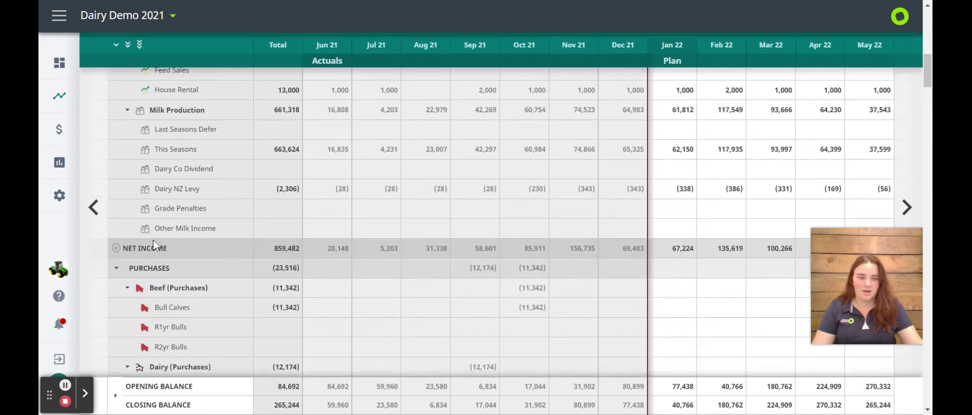
pyautogui.scroll(15, 147, 192)
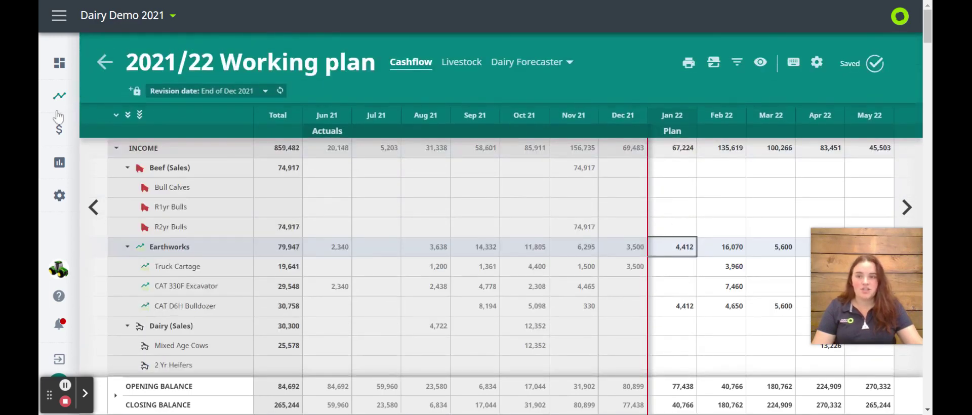
# - Collapse the detailed lines of all cashflow categories and expand only the Earthworks category
pyautogui.hotkey('alt', '2')
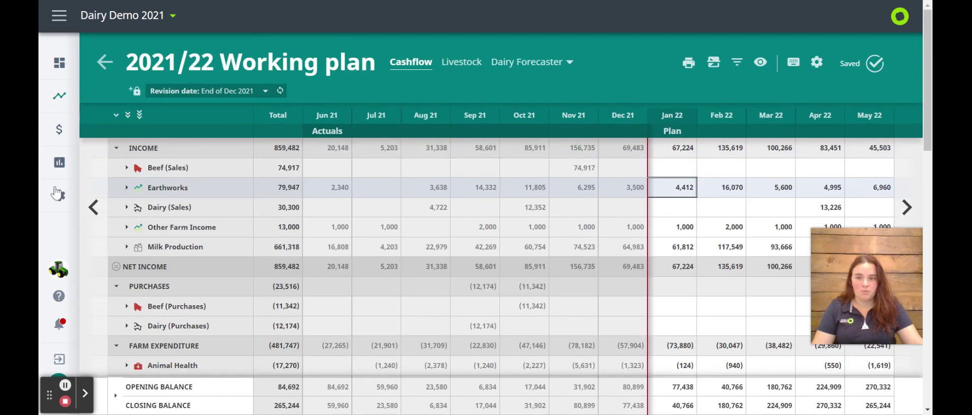
pyautogui.press('space')
pyautogui.press('space')
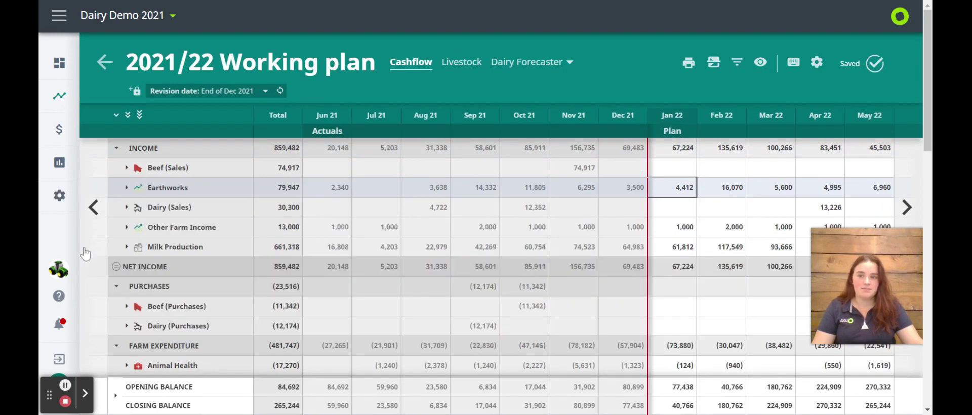
pyautogui.press('space')
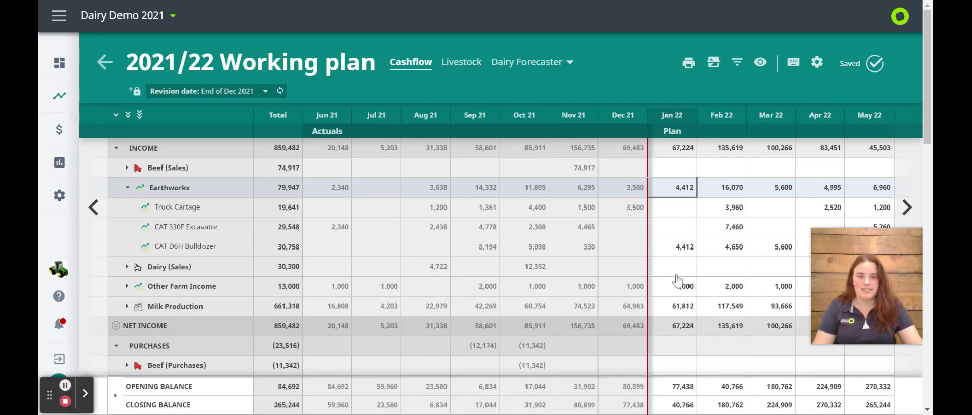
pyautogui.moveTo(828, 288)
pyautogui.scroll(-1, 608, 182)
pyautogui.scroll(1, 92, 104)
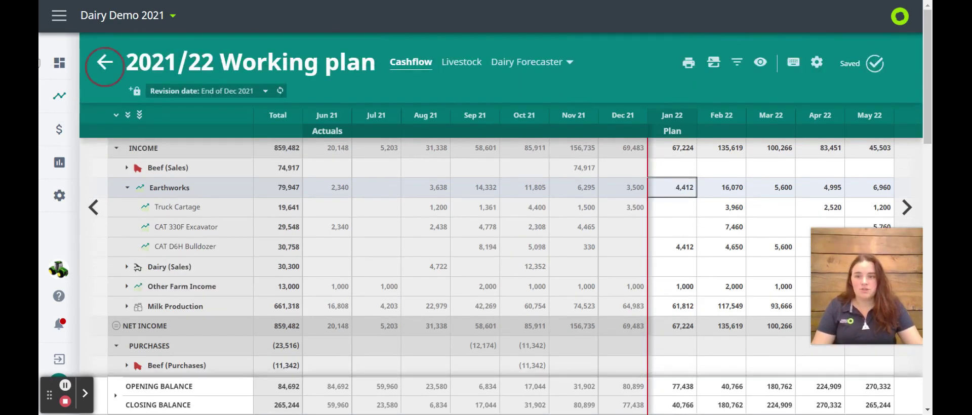
# - Return to the plan timeline and start a new working plan for the 2023/24 year
pyautogui.click(104, 62)
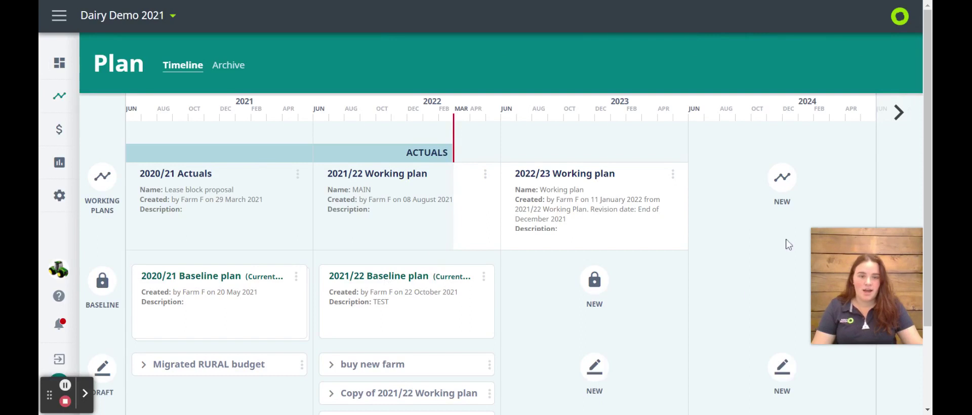
pyautogui.click(779, 187)
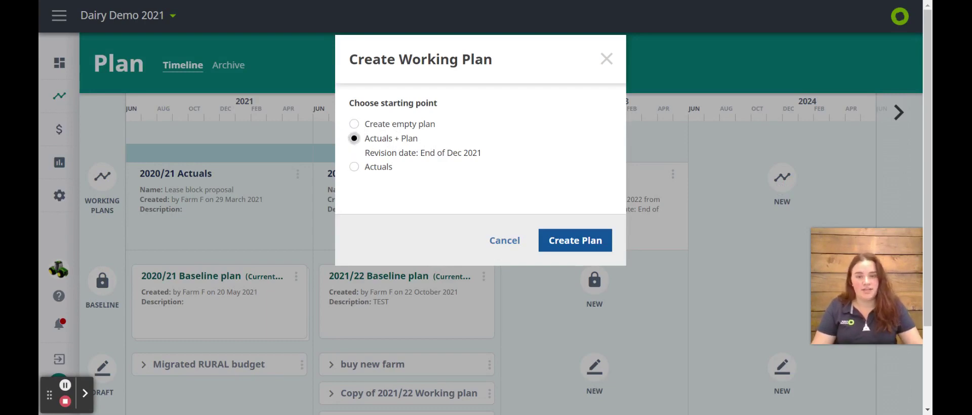
pyautogui.click(375, 172)
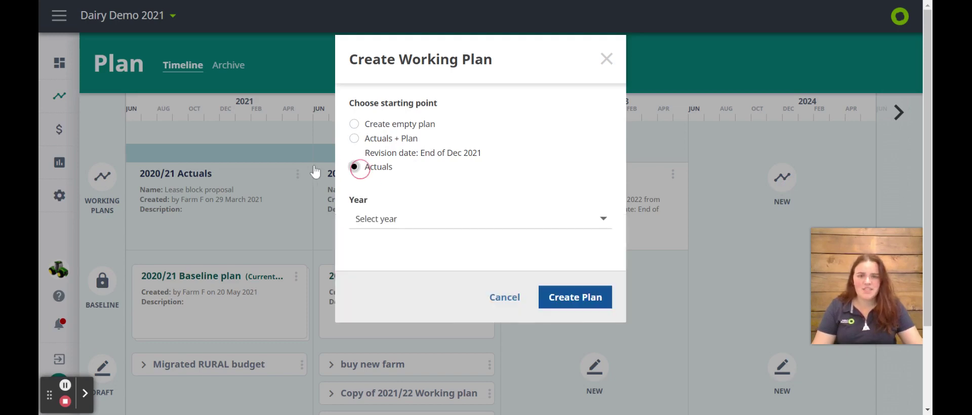
pyautogui.click(357, 219)
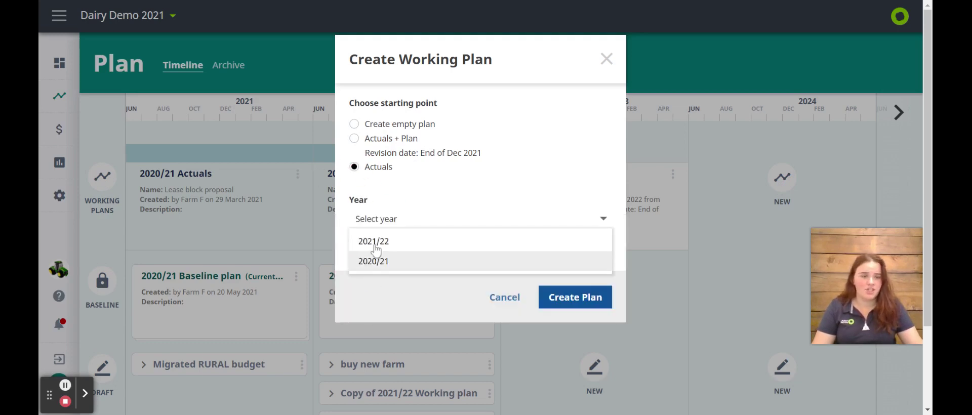
pyautogui.click(385, 169)
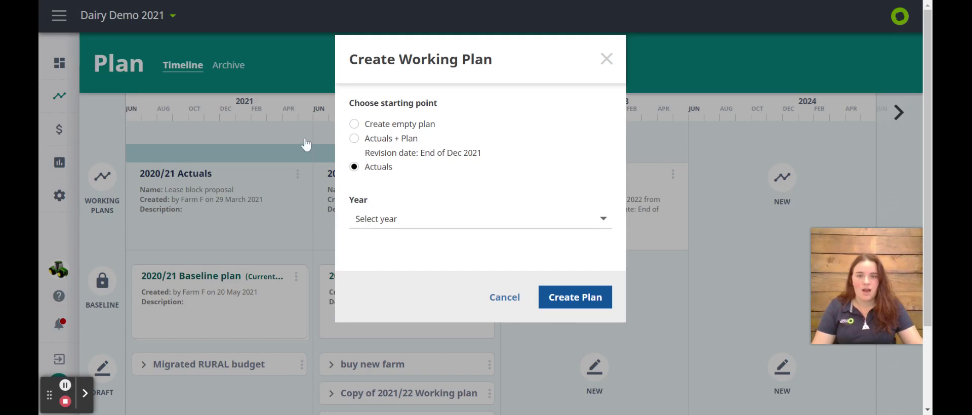
# - Create the 2023/24 working plan using Actuals + Plan as the starting point, and return to the timeline
pyautogui.click(354, 139)
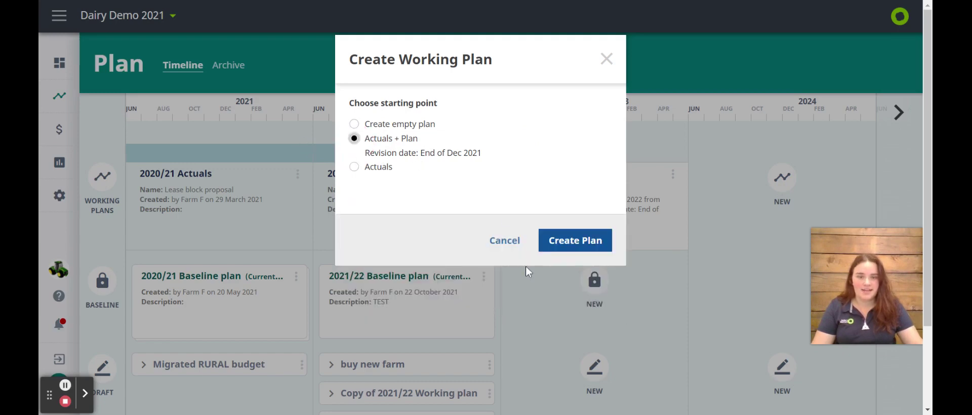
pyautogui.click(543, 246)
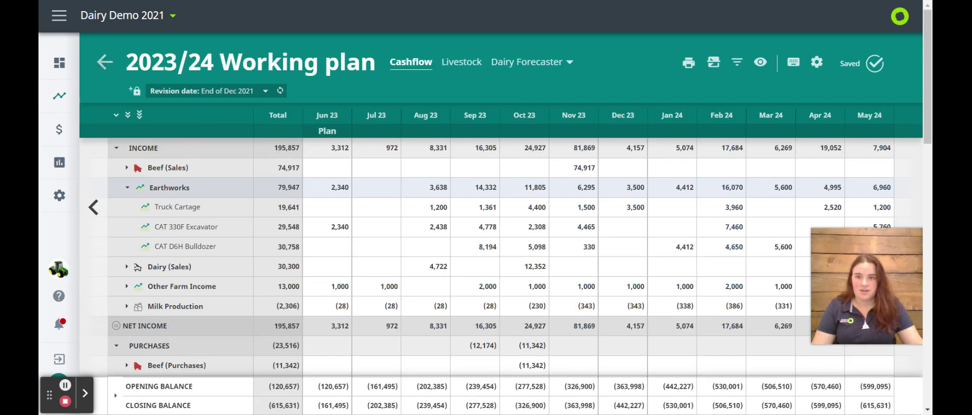
pyautogui.click(104, 62)
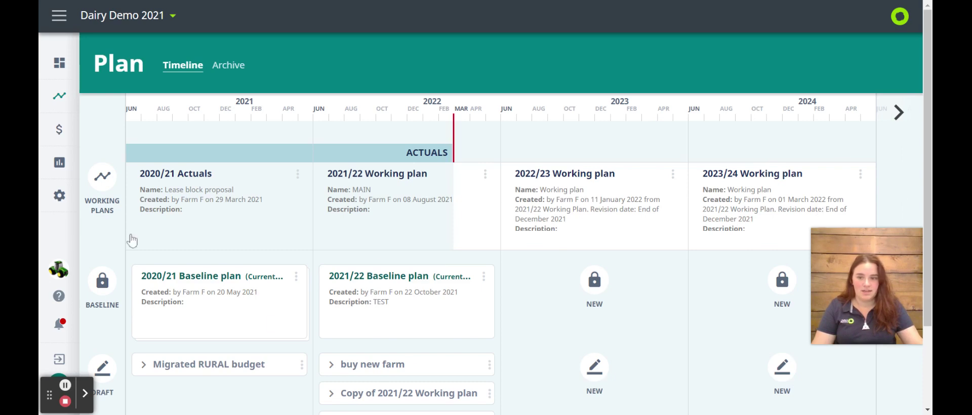
pyautogui.click(892, 175)
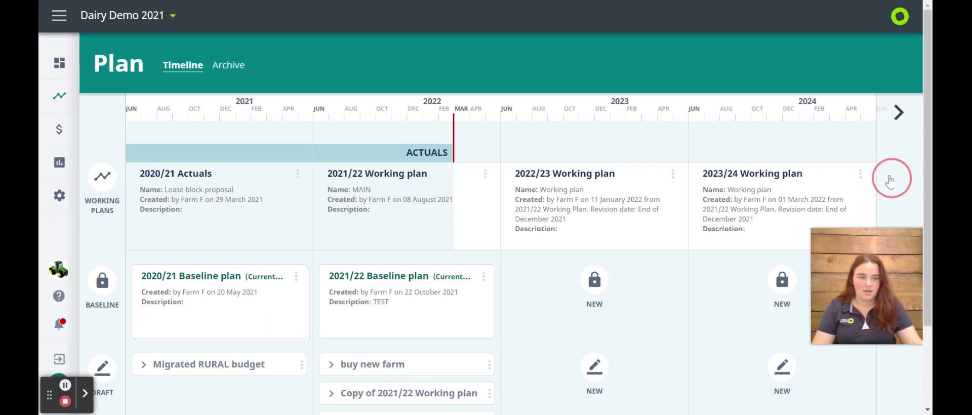
pyautogui.click(100, 113)
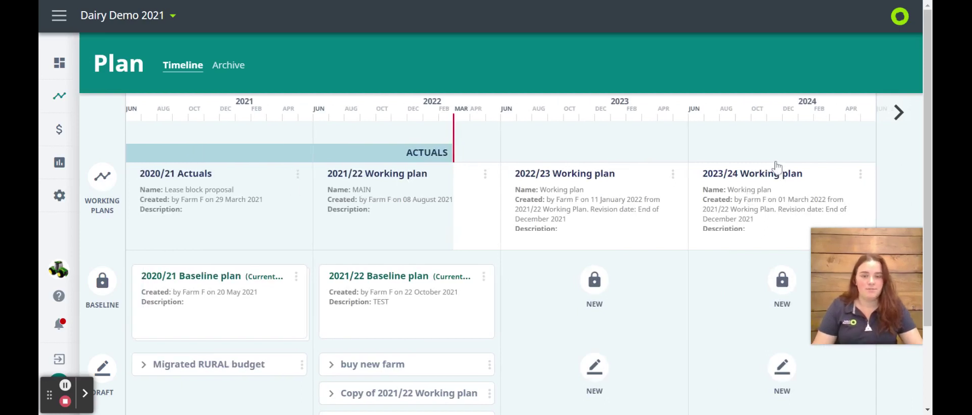
# - Set the 2021/22 working plan's revision date to May 2021 and save that version as the read-only baseline plan
pyautogui.click(454, 199)
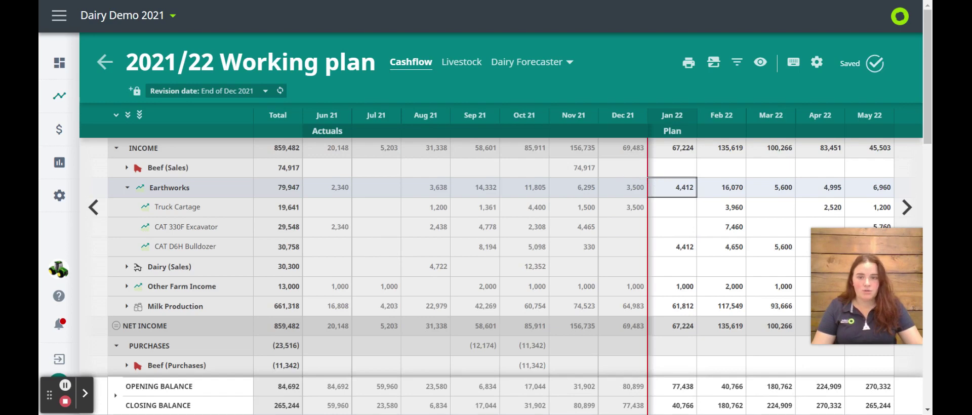
pyautogui.click(160, 90)
pyautogui.click(189, 136)
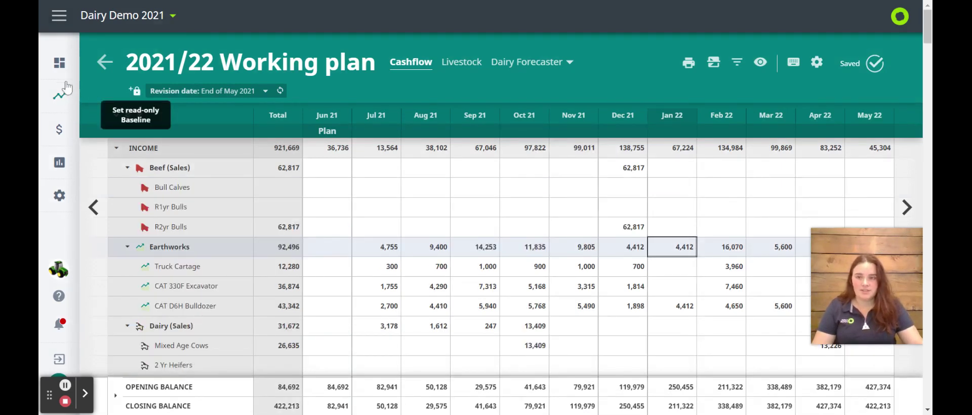
pyautogui.click(134, 90)
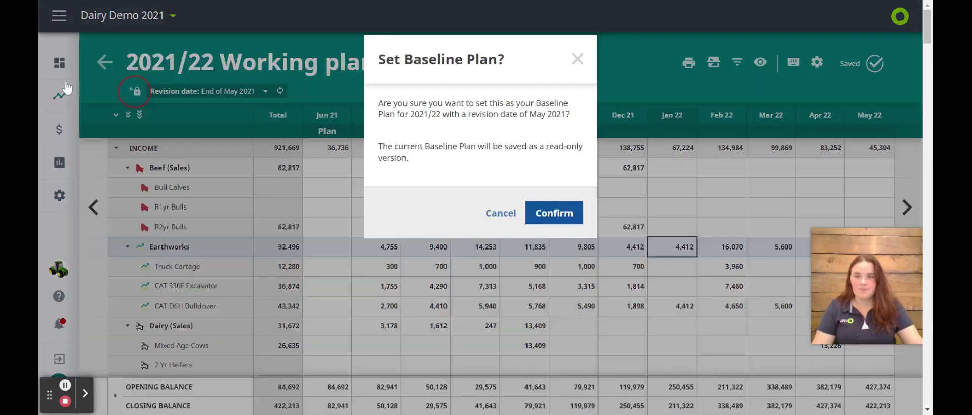
pyautogui.click(535, 221)
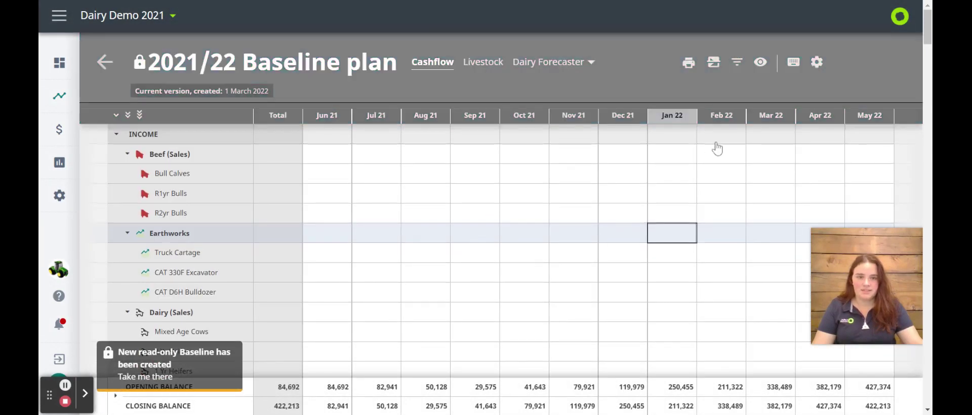
# - Inspect the R2yr Bulls, Truck Cartage and CAT D6H Bulldozer lines in the 2021/22 baseline cashflow, and return to the timeline
pyautogui.click(514, 212)
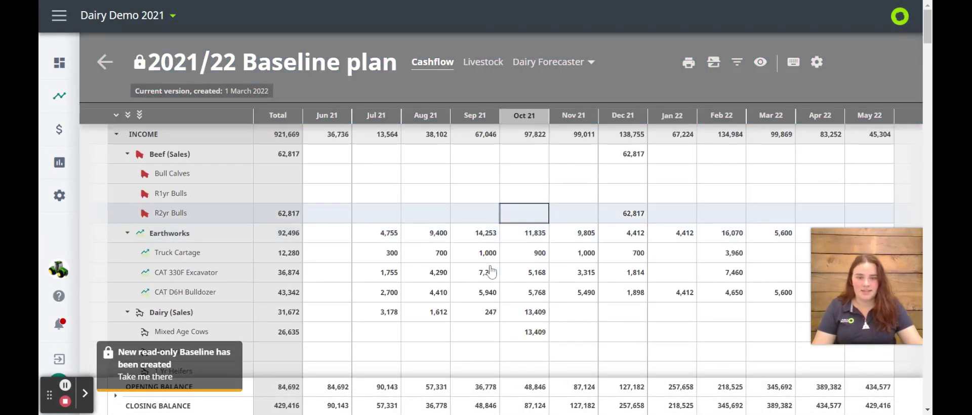
pyautogui.click(504, 255)
pyautogui.click(624, 257)
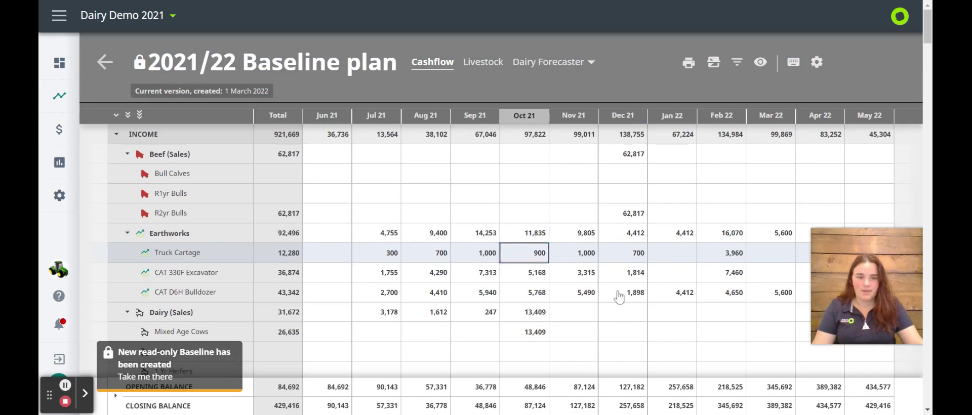
pyautogui.press('Down')
pyautogui.press('Down')
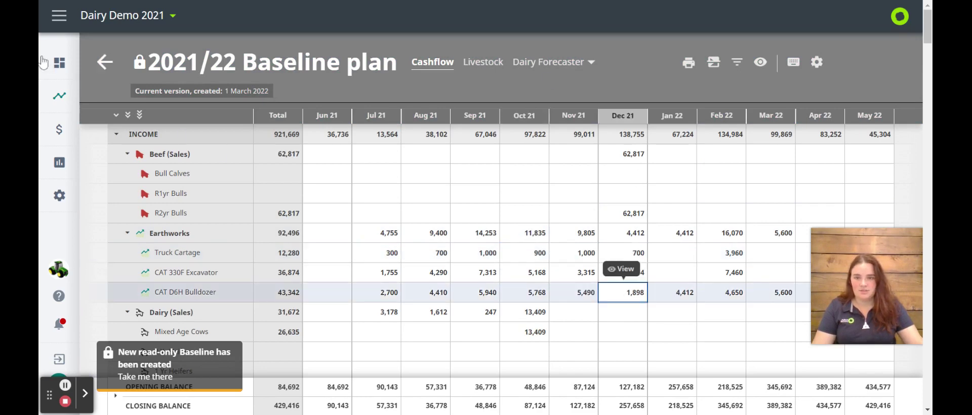
pyautogui.click(104, 62)
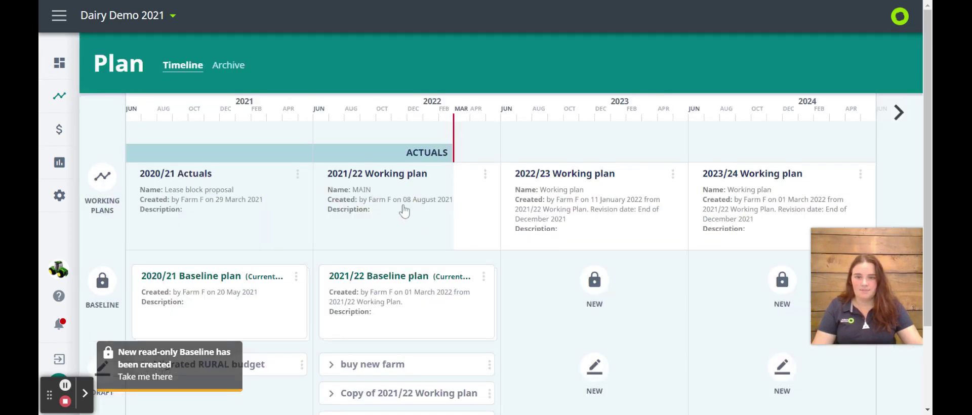
# - Reopen the 2021/22 working plan and set its revision date to Dec 2021
pyautogui.click(404, 212)
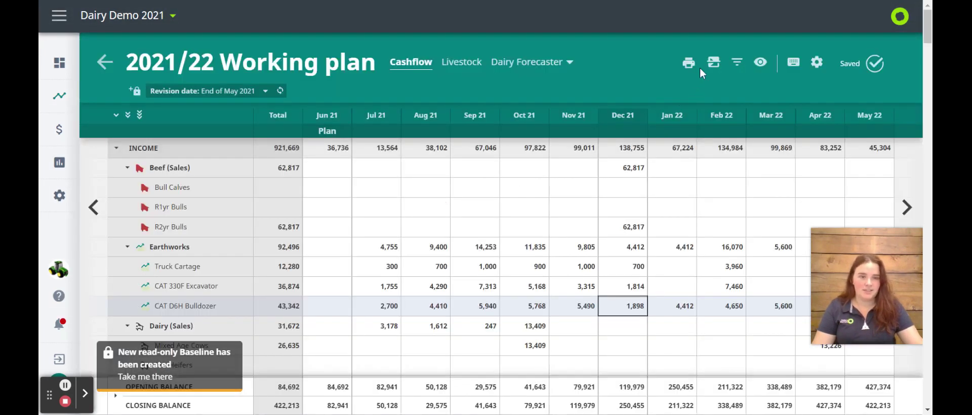
pyautogui.click(190, 91)
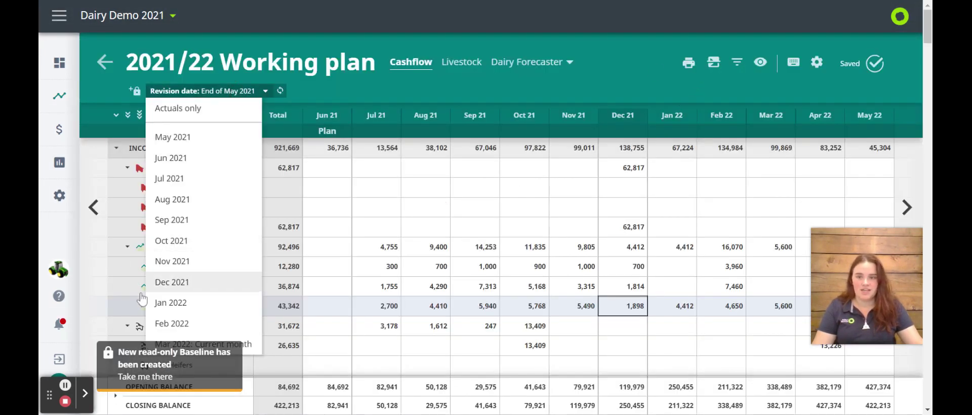
pyautogui.click(206, 286)
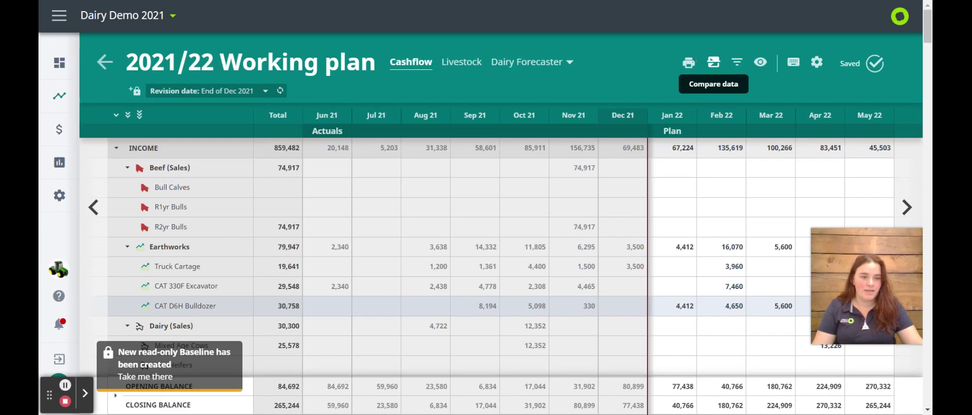
# - Compare the working plan's cashflow with the 2021/22 Baseline plan (Current version) on line two
pyautogui.click(714, 62)
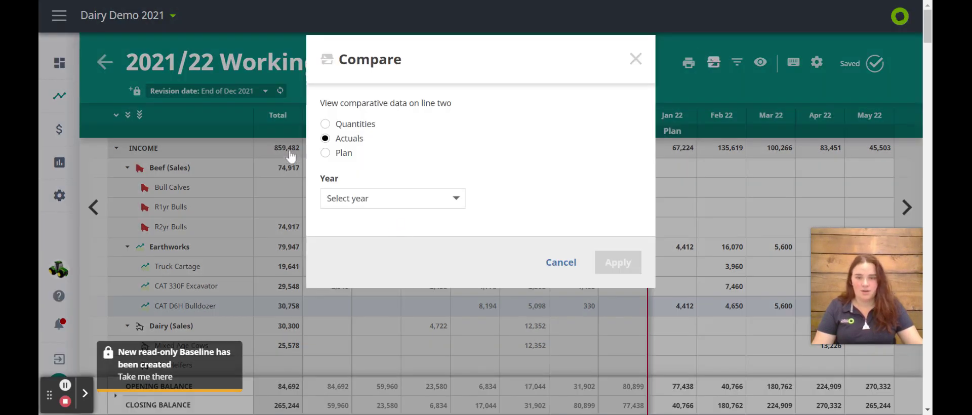
pyautogui.click(325, 153)
pyautogui.click(340, 198)
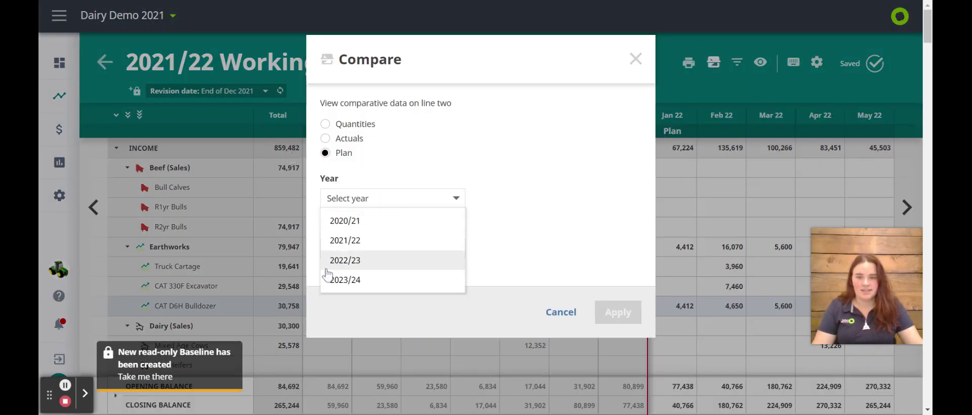
pyautogui.click(334, 240)
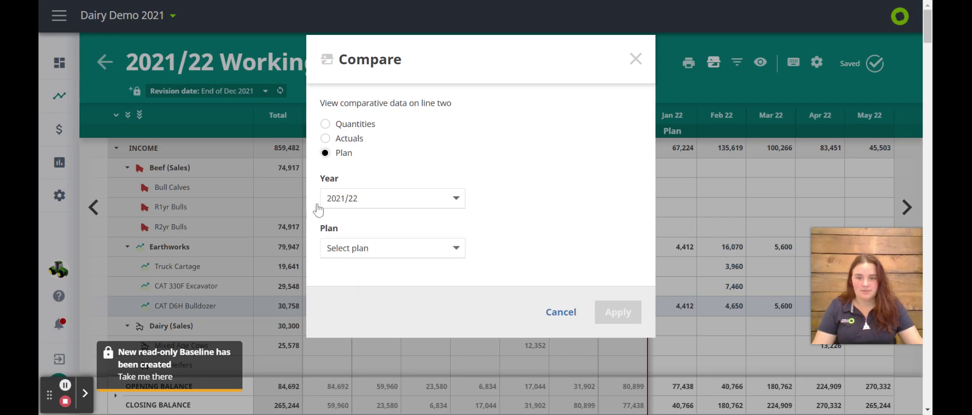
pyautogui.click(334, 253)
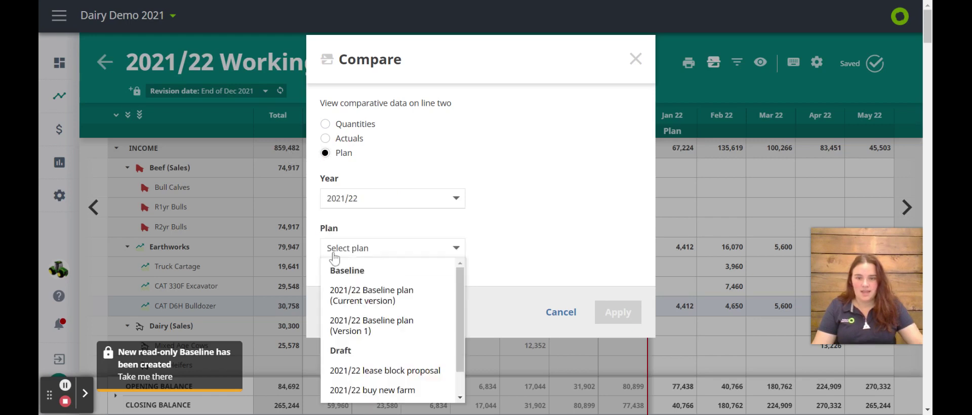
pyautogui.click(324, 303)
pyautogui.click(605, 319)
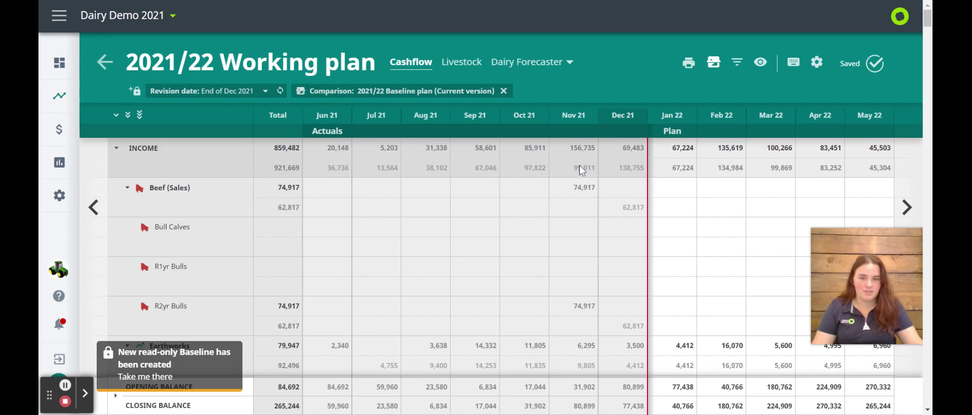
# - Review the income lines against the baseline comparison figures and remove the comparison
pyautogui.scroll(-3, 398, 291)
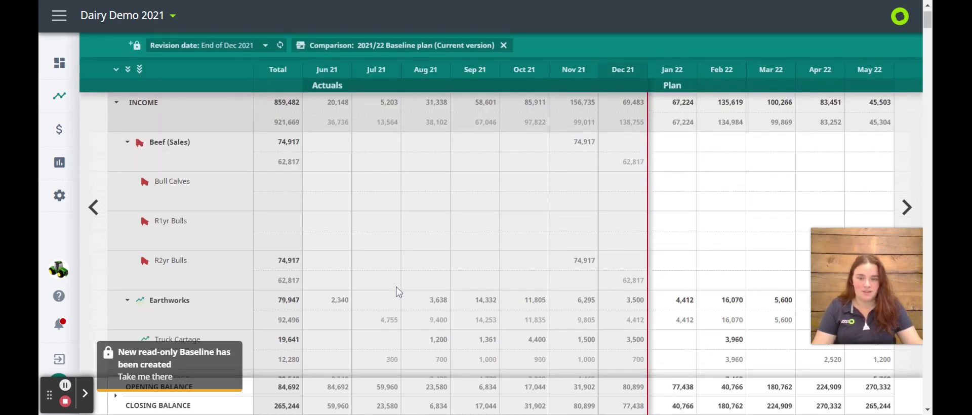
pyautogui.scroll(-1, 395, 289)
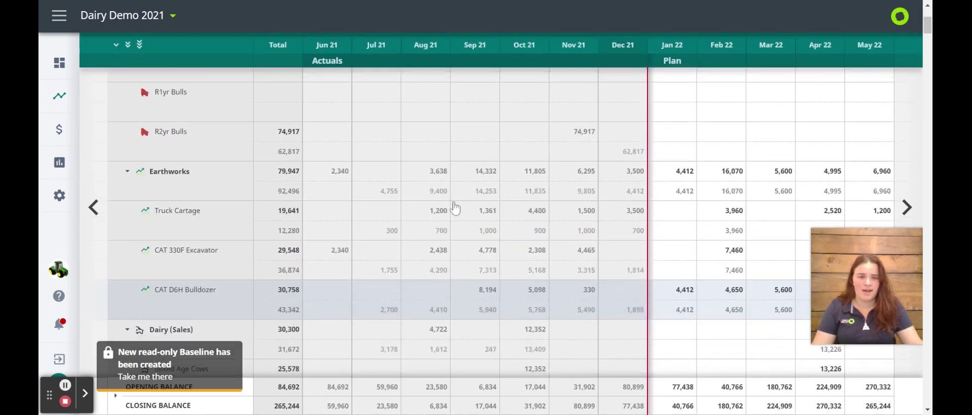
pyautogui.scroll(-4, 679, 336)
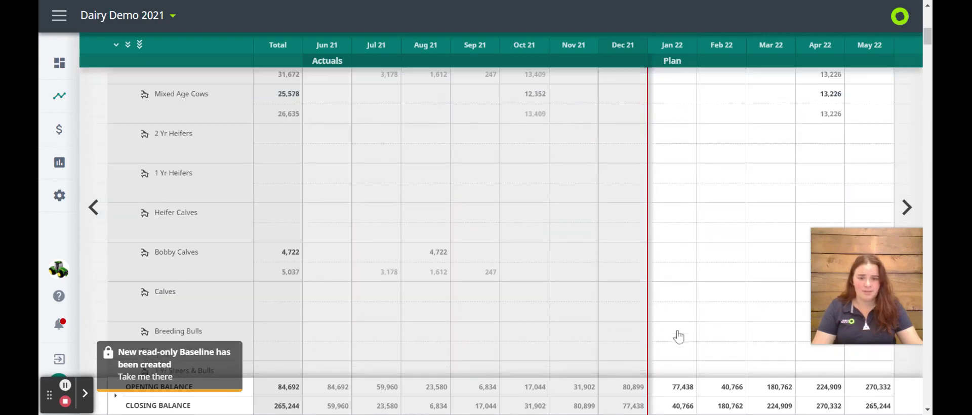
pyautogui.scroll(8, 679, 336)
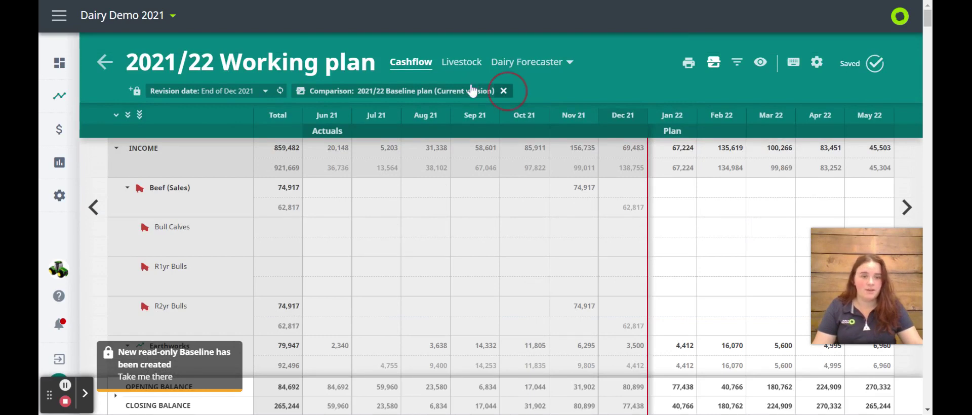
pyautogui.click(503, 91)
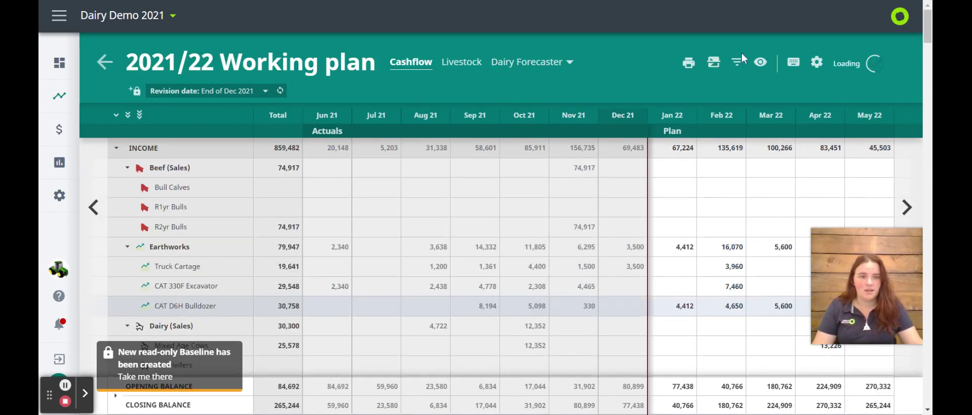
# - Compare the 2021/22 working plan's cashflow with the 2020/21 Actuals plan on line two
pyautogui.click(707, 60)
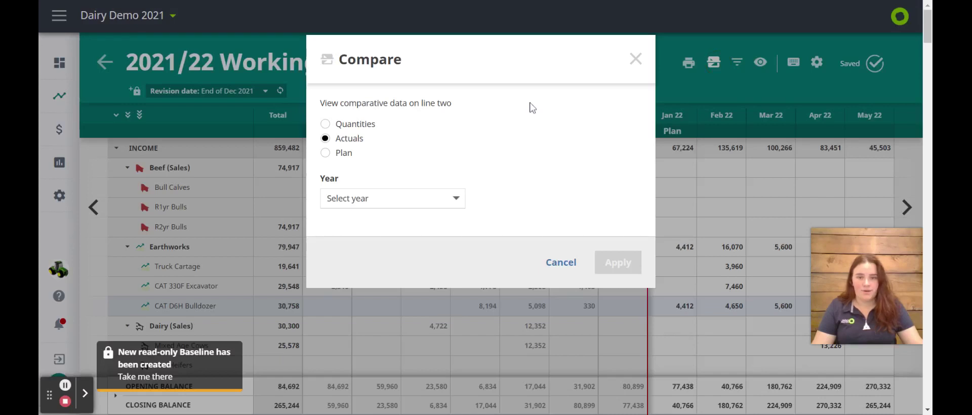
pyautogui.click(325, 152)
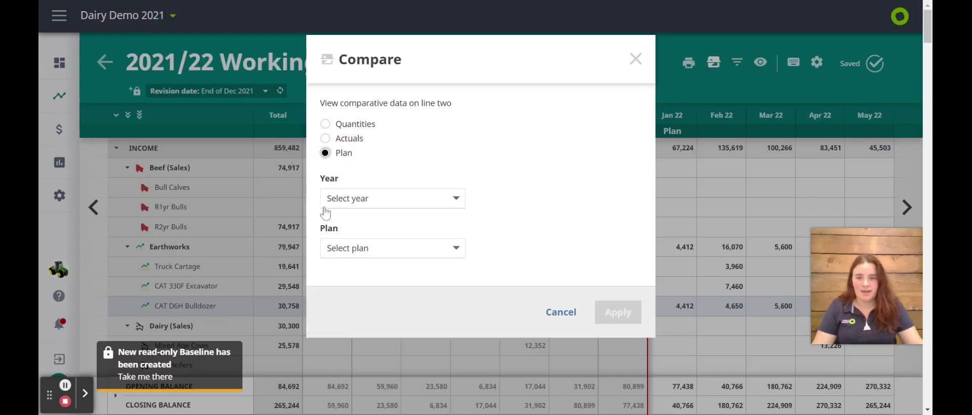
pyautogui.click(327, 202)
pyautogui.click(344, 221)
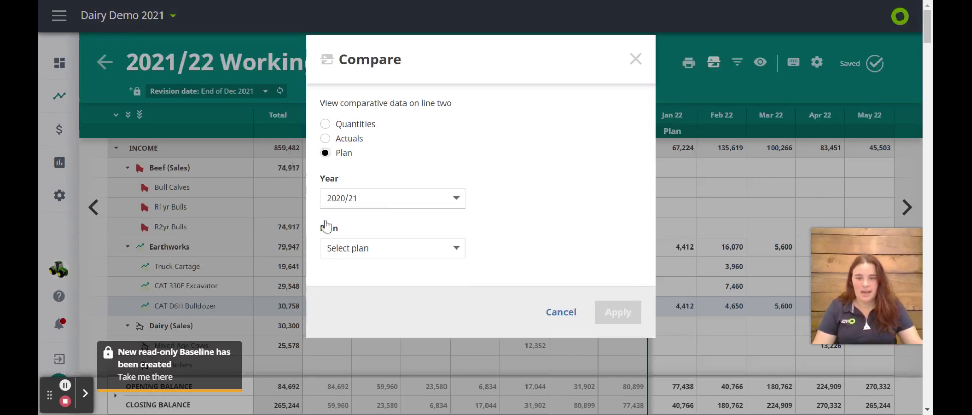
pyautogui.click(334, 250)
pyautogui.click(354, 290)
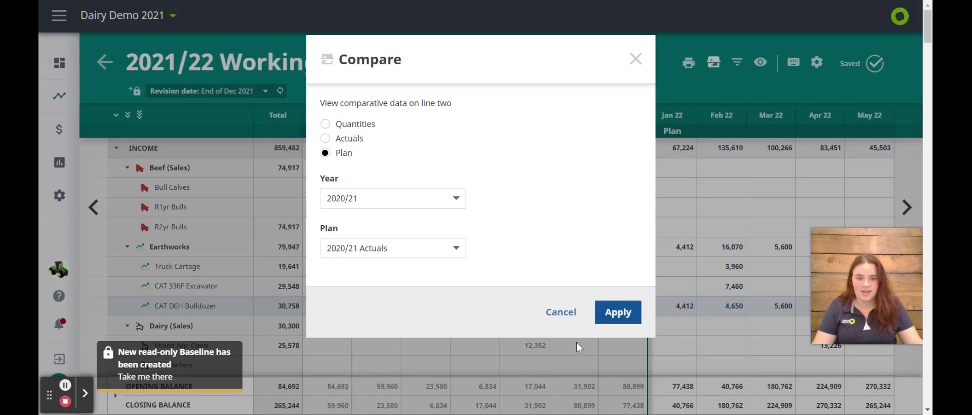
pyautogui.click(616, 312)
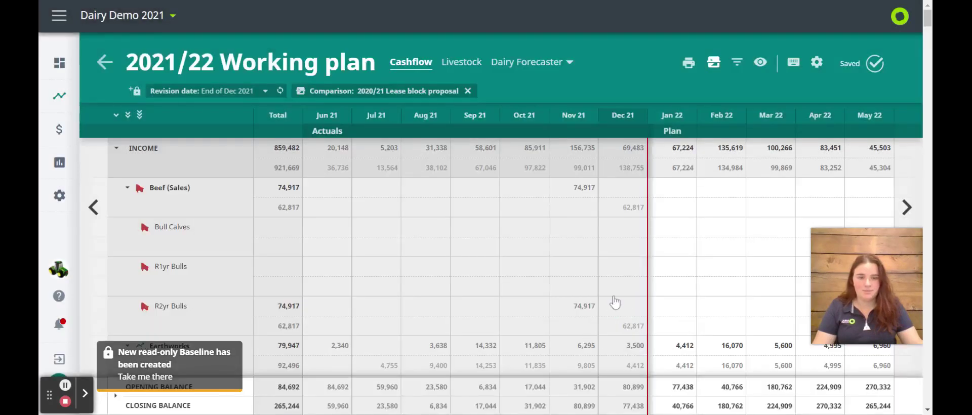
# - Copy the 2020/21 comparison values into the planned months of the Truck Cartage line, starting from Jan 22
pyautogui.scroll(-5, 615, 302)
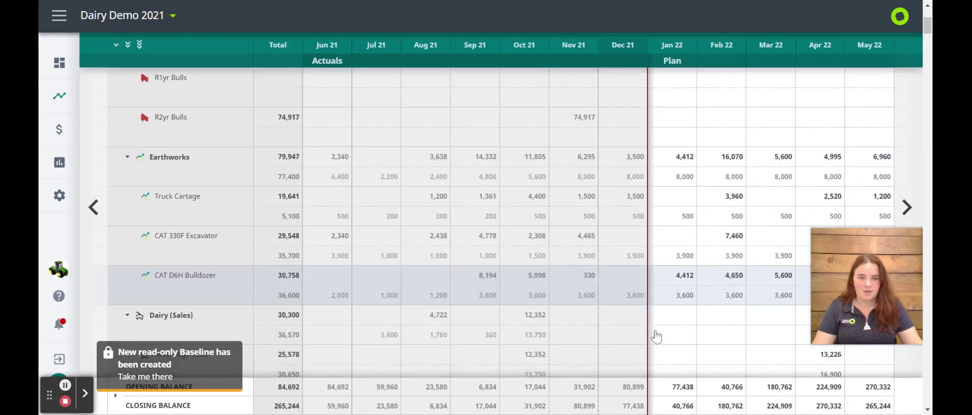
pyautogui.scroll(-3, 675, 277)
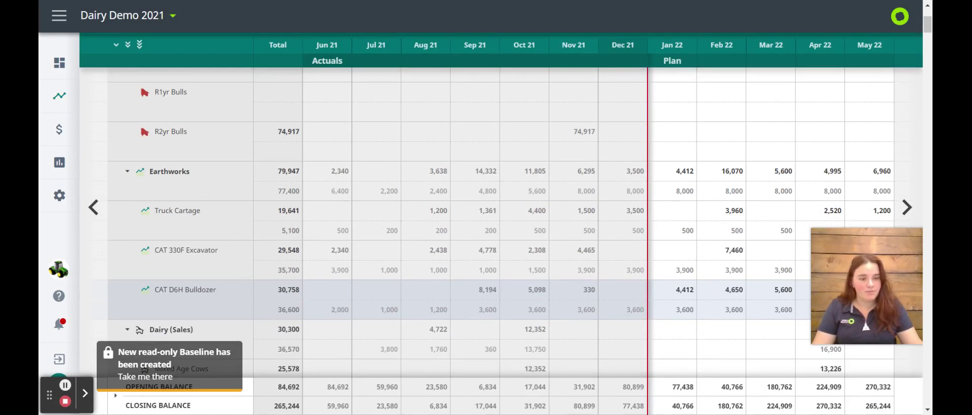
pyautogui.click(666, 215)
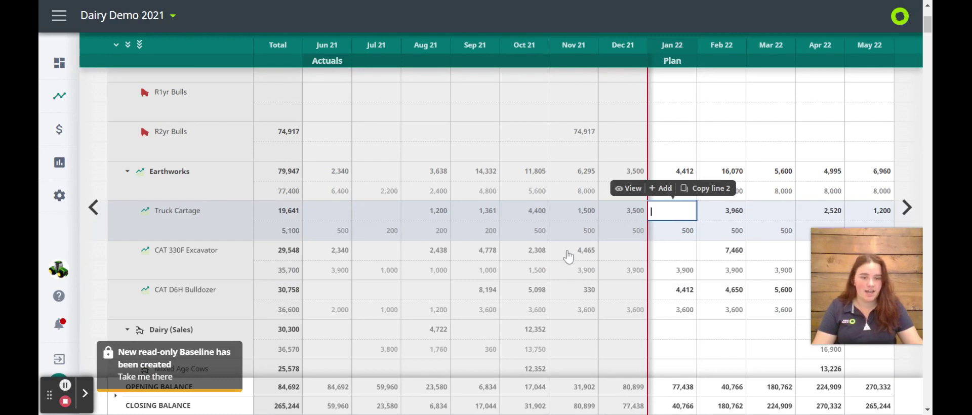
pyautogui.click(687, 189)
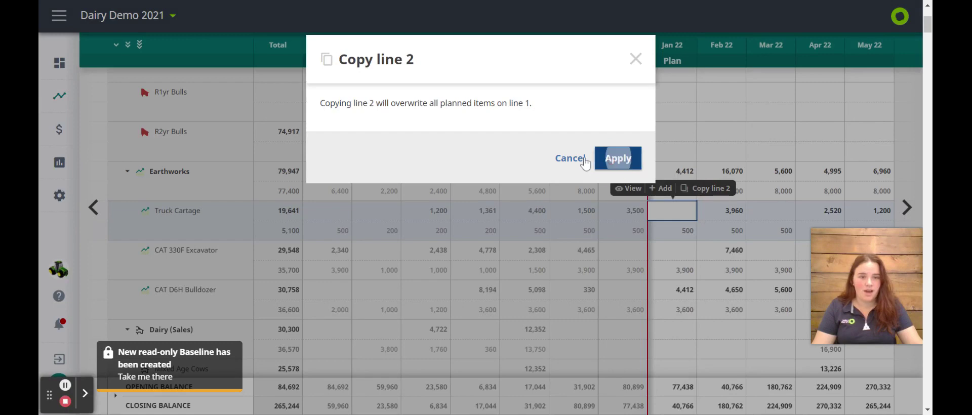
pyautogui.click(617, 158)
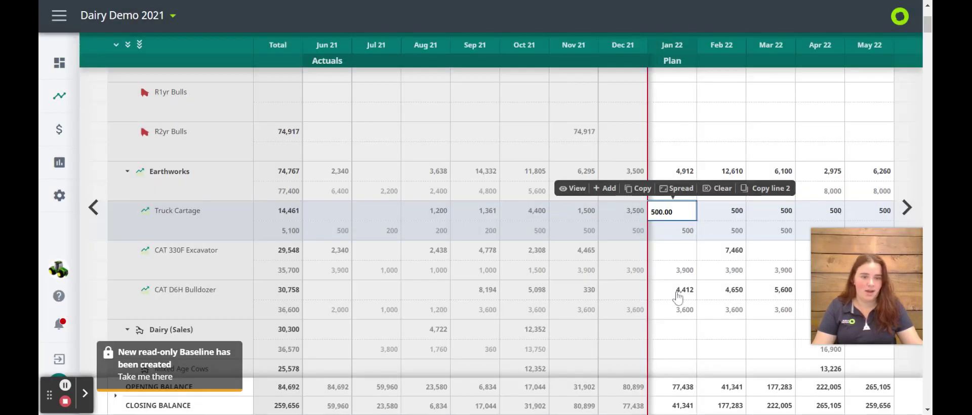
# - Copy the line two comparison values into the planned months of the CAT 330F Excavator line, starting from Jan 22
pyautogui.scroll(-2, 679, 299)
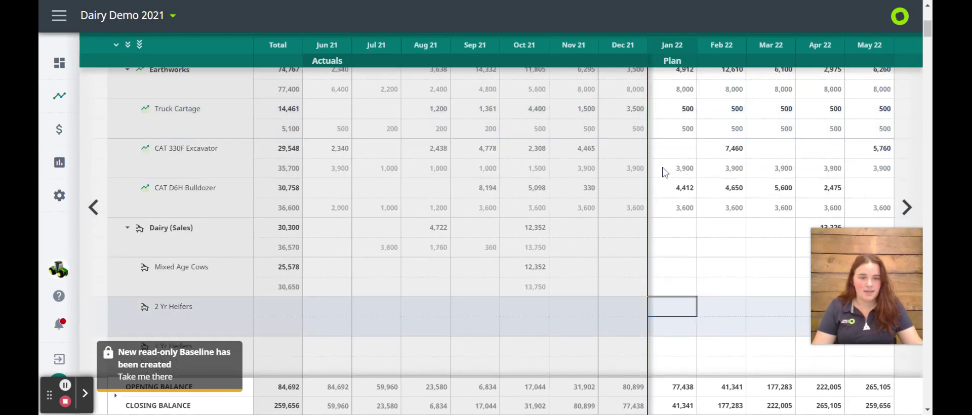
pyautogui.scroll(1, 666, 172)
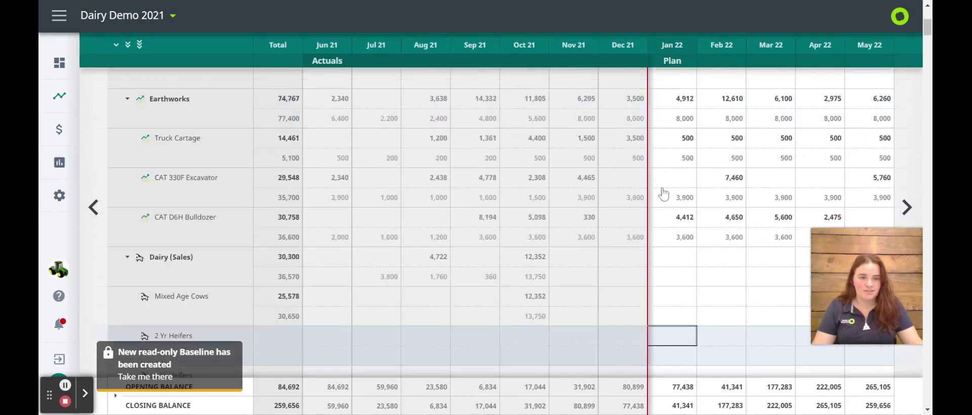
pyautogui.click(665, 177)
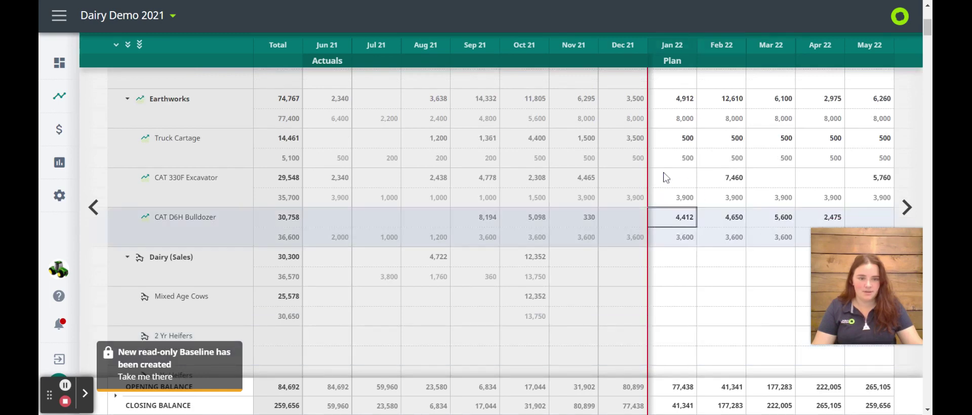
pyautogui.click(665, 177)
pyautogui.click(709, 155)
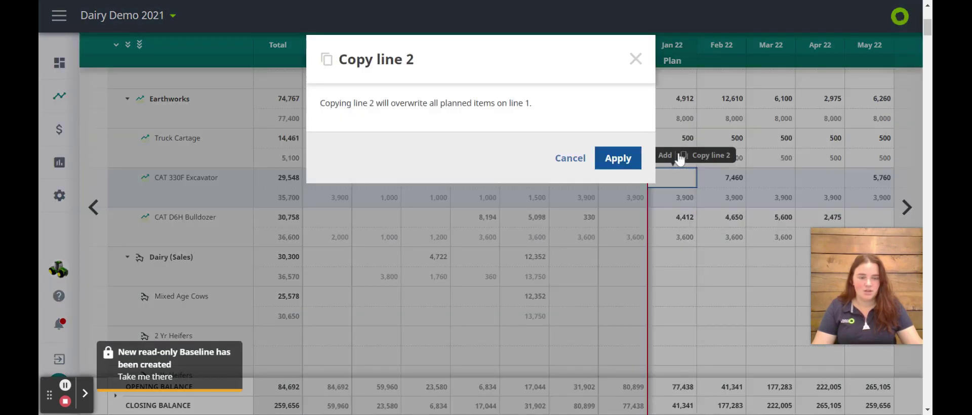
pyautogui.click(712, 372)
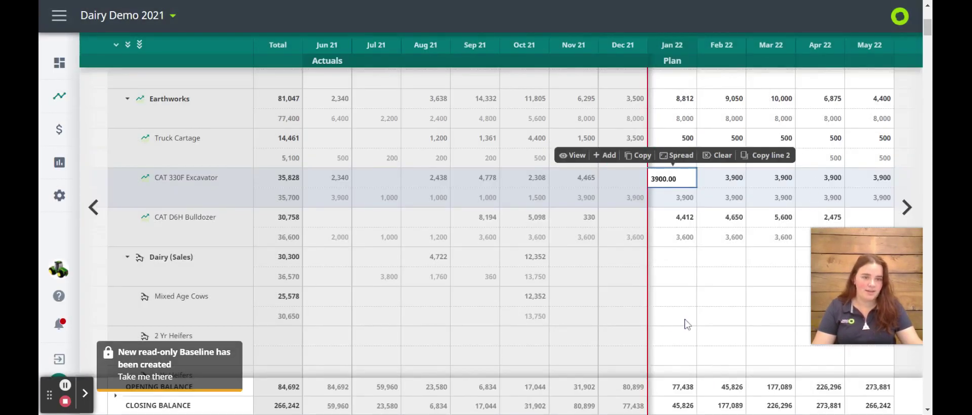
pyautogui.click(672, 340)
# - Remove the 2020/21 Lease block proposal comparison from the 2021/22 working plan's cashflow
pyautogui.scroll(5, 672, 340)
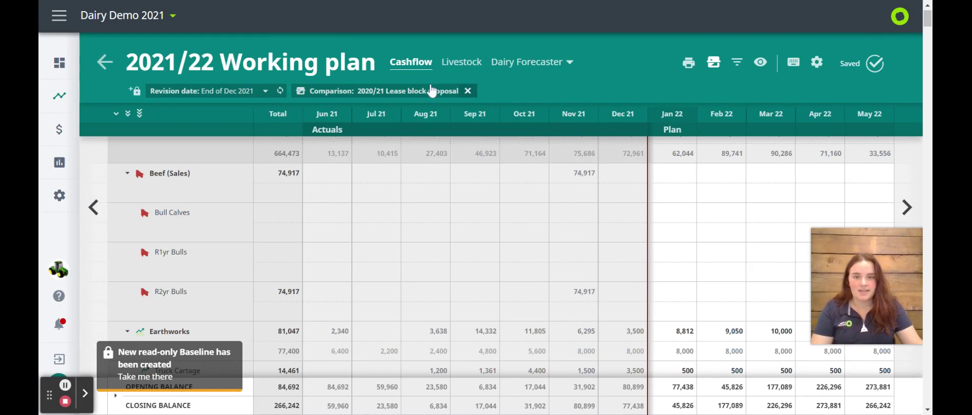
pyautogui.click(470, 94)
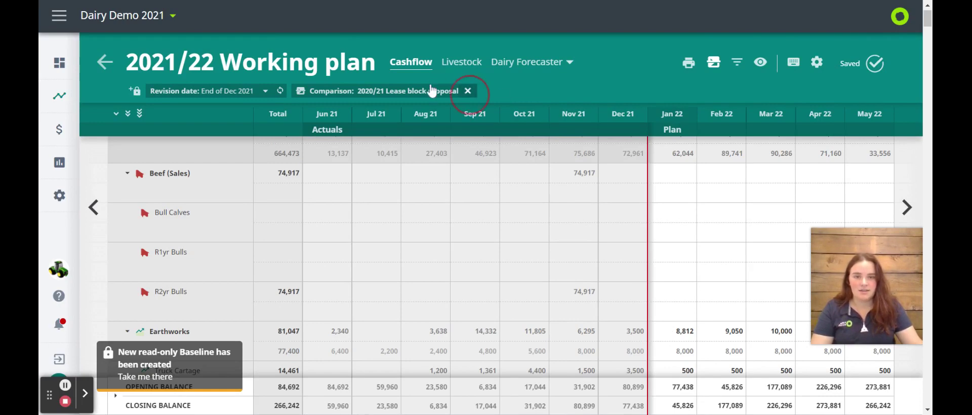
pyautogui.scroll(-1, 689, 334)
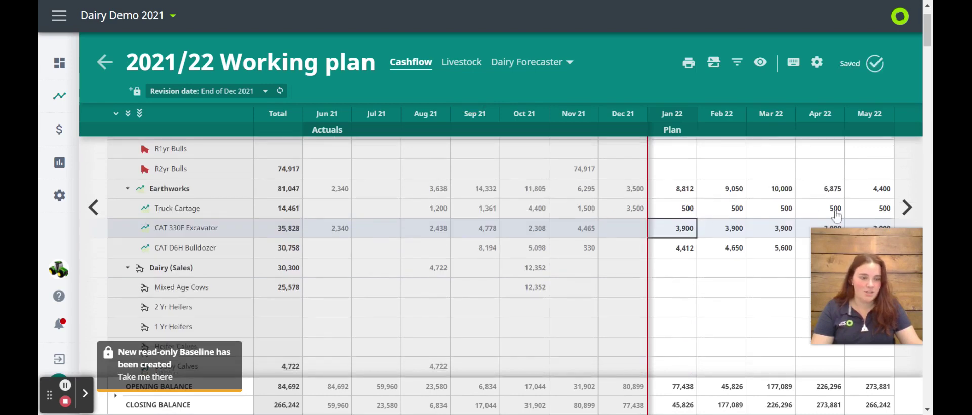
pyautogui.scroll(1, 662, 238)
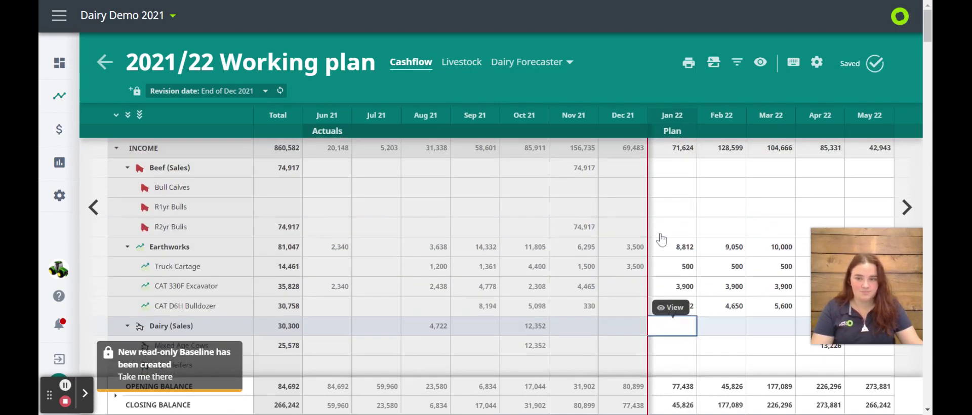
# - Start a planned January 2022 sale on the Bull Calves line with quantity 5 and 250 kg liveweight per head
pyautogui.click(663, 190)
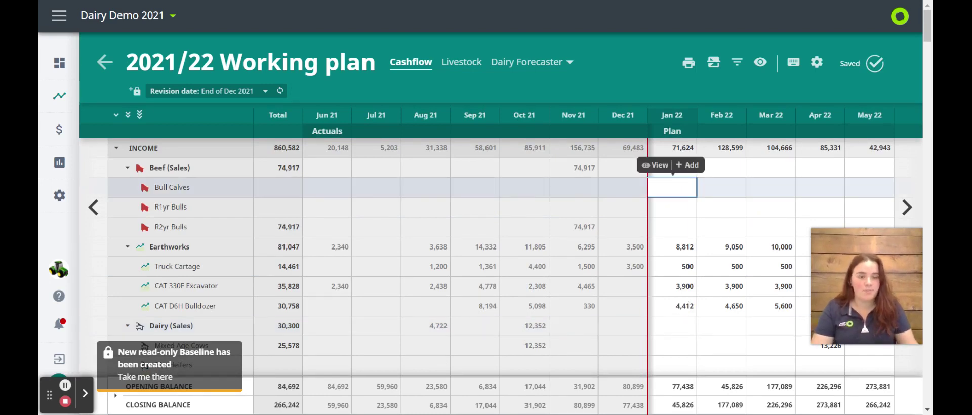
pyautogui.click(661, 169)
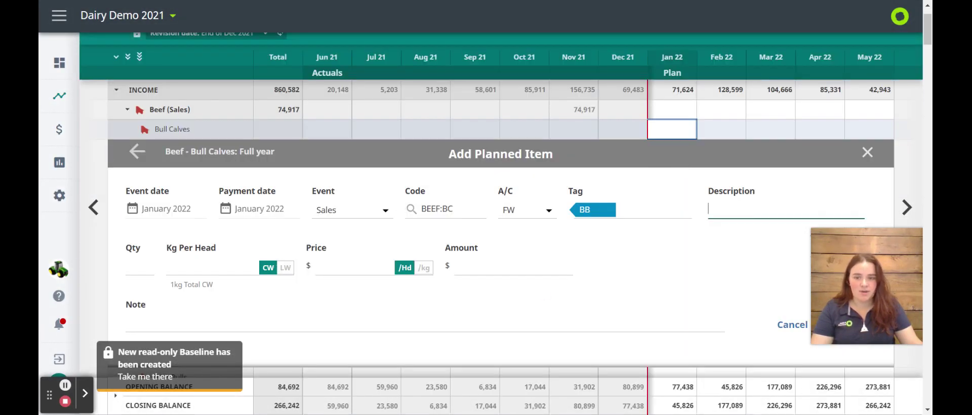
pyautogui.press('Tab')
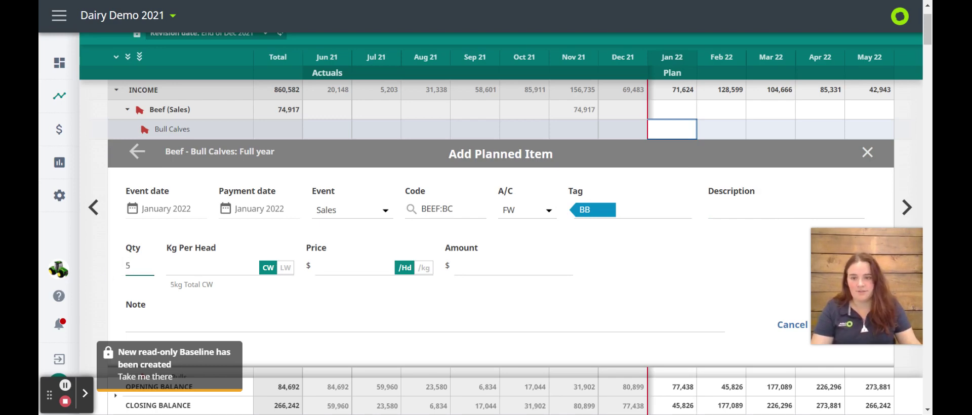
pyautogui.press('Tab')
pyautogui.click(286, 267)
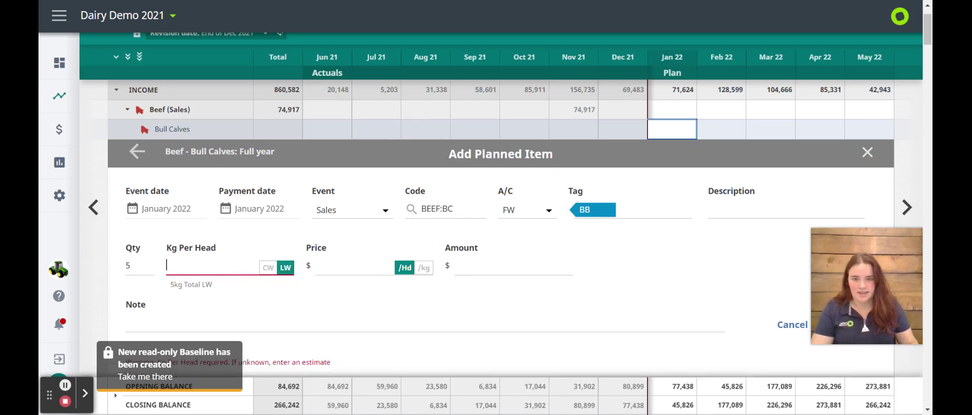
pyautogui.write('250')
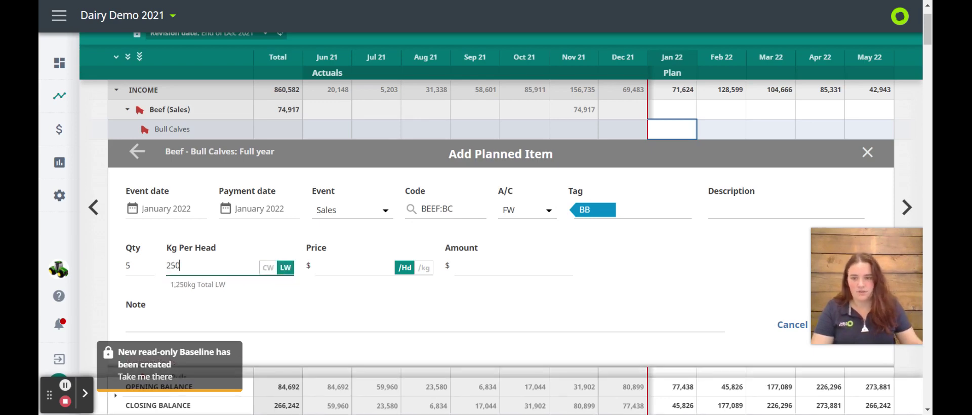
# - Price the Bull Calves sale at $1,050 per head, add it to the plan and close the item list
pyautogui.press('Tab')
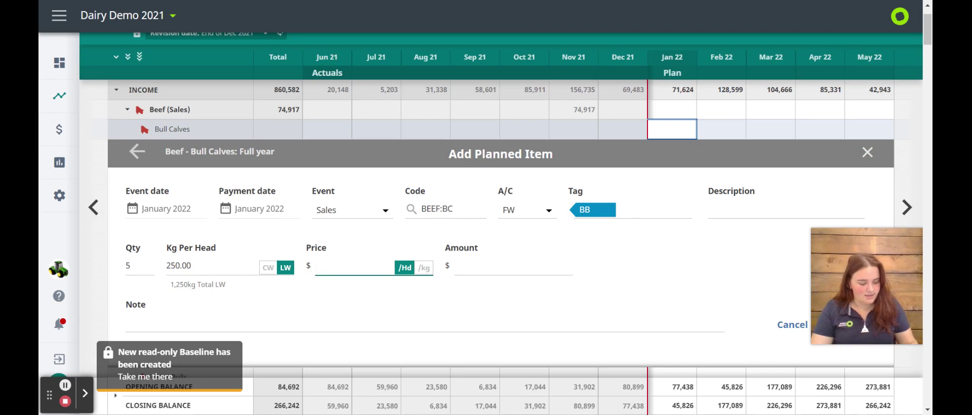
pyautogui.click(376, 326)
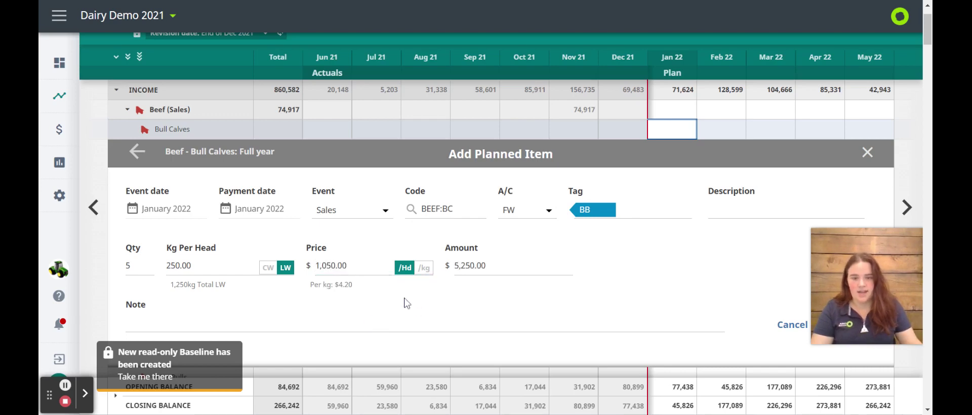
pyautogui.scroll(-3, 780, 304)
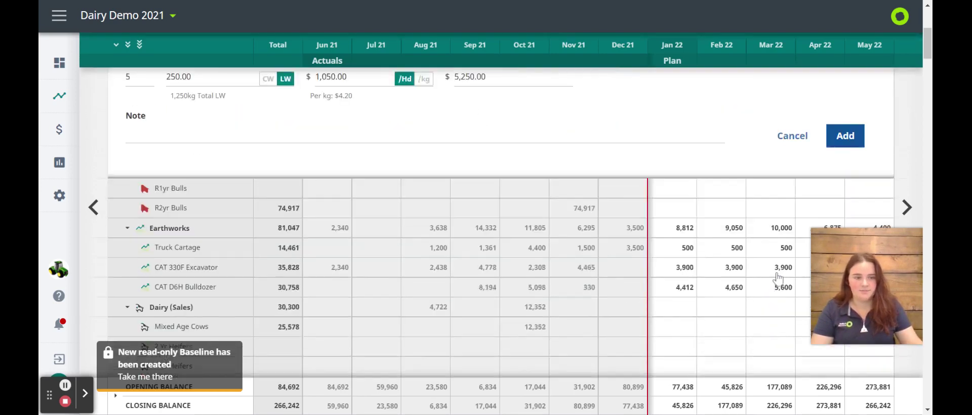
pyautogui.click(838, 145)
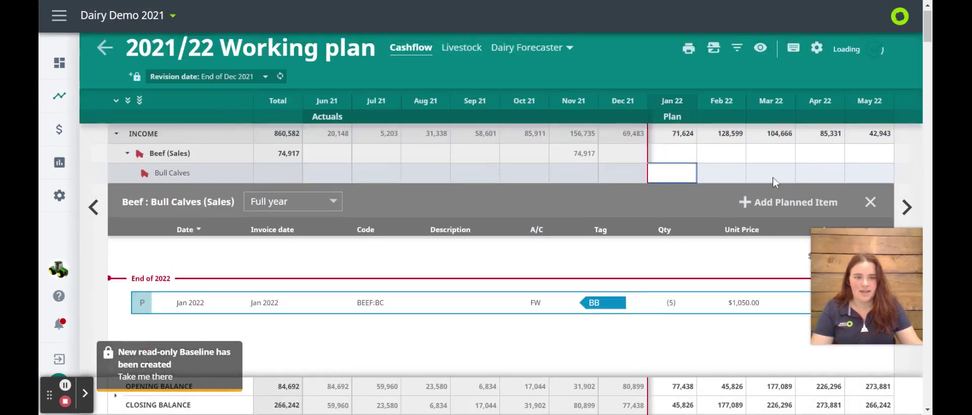
pyautogui.click(870, 203)
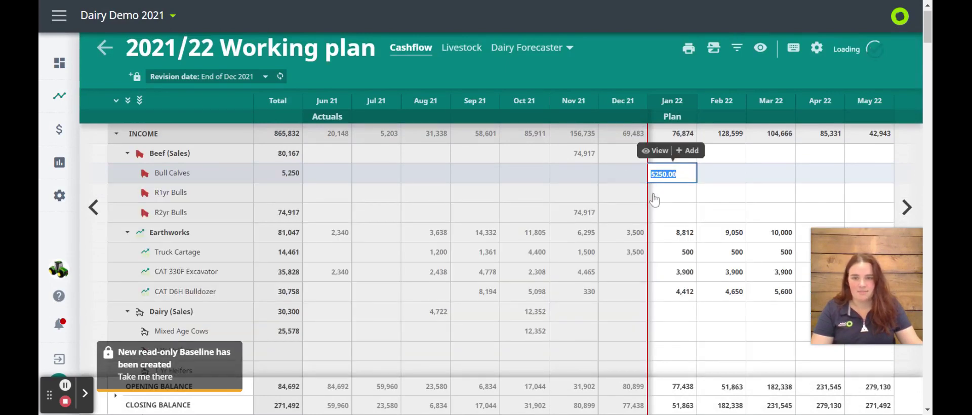
# - Enter 1200 as the Jan 22 planned income on the R1yr Bulls line
pyautogui.click(653, 195)
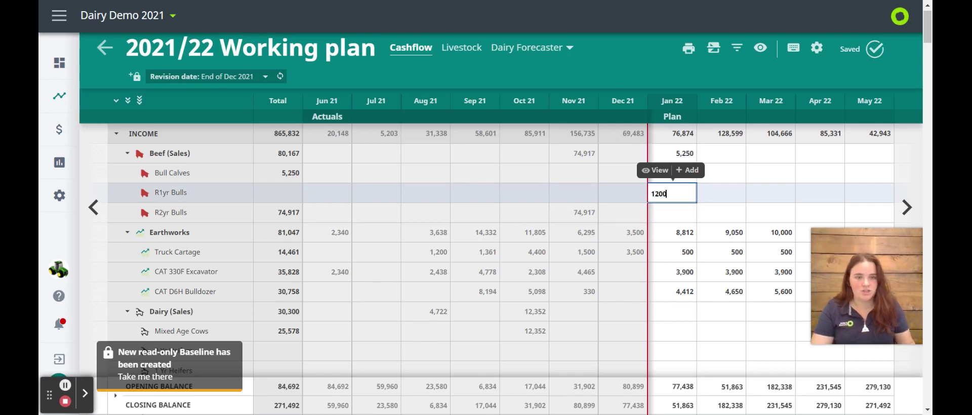
pyautogui.press('Return')
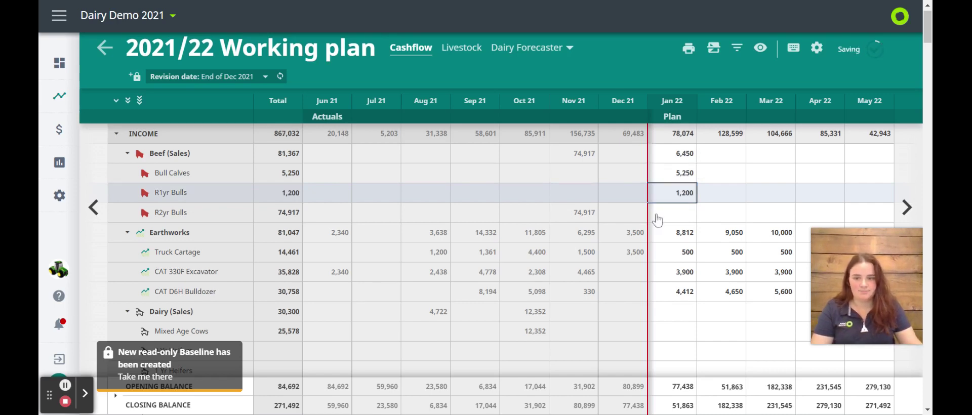
pyautogui.press('Delete')
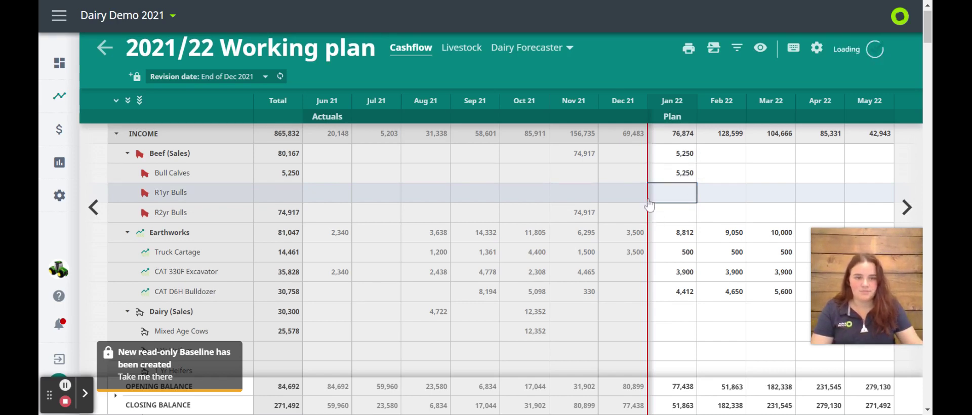
# - Enter 5000 for Feed Sales in Jan 22 and spread it over 5 months, overwriting any existing items
pyautogui.scroll(-5, 667, 253)
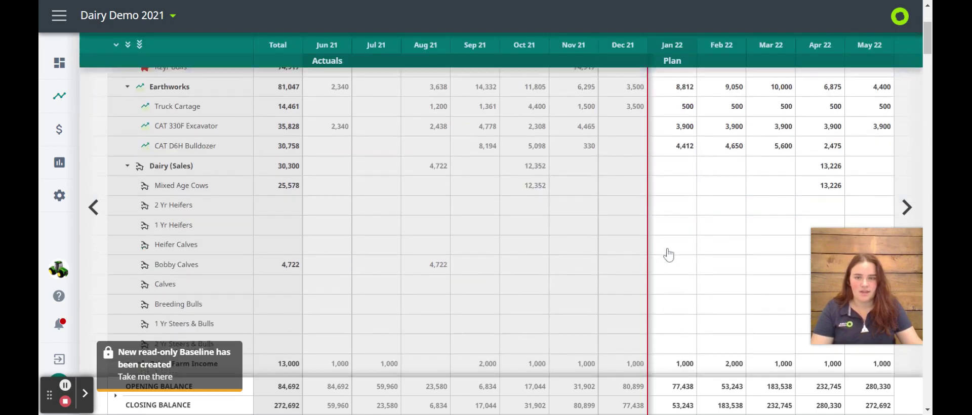
pyautogui.scroll(-5, 668, 254)
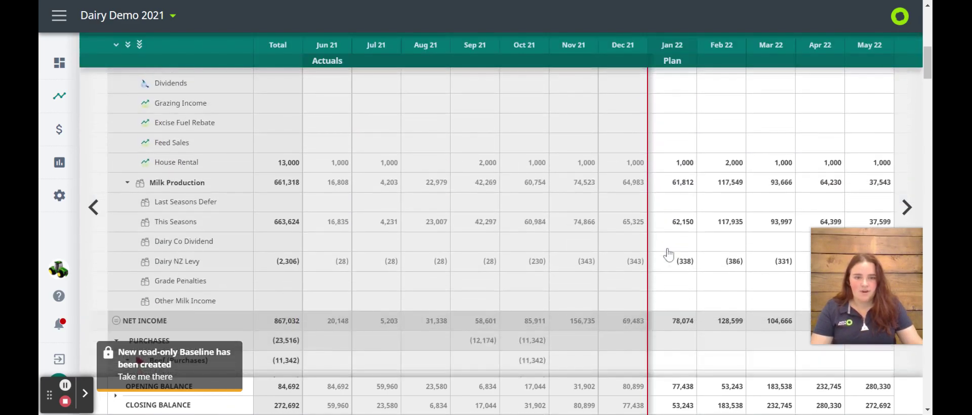
pyautogui.scroll(-3, 667, 255)
pyautogui.scroll(6, 666, 255)
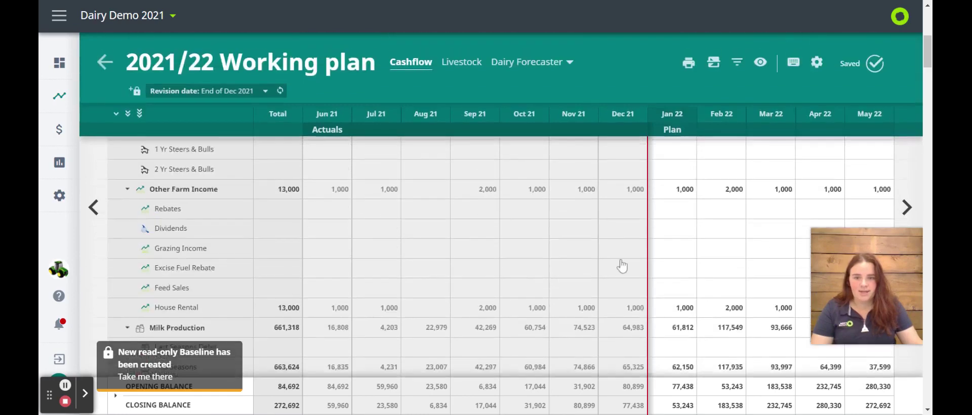
pyautogui.click(656, 298)
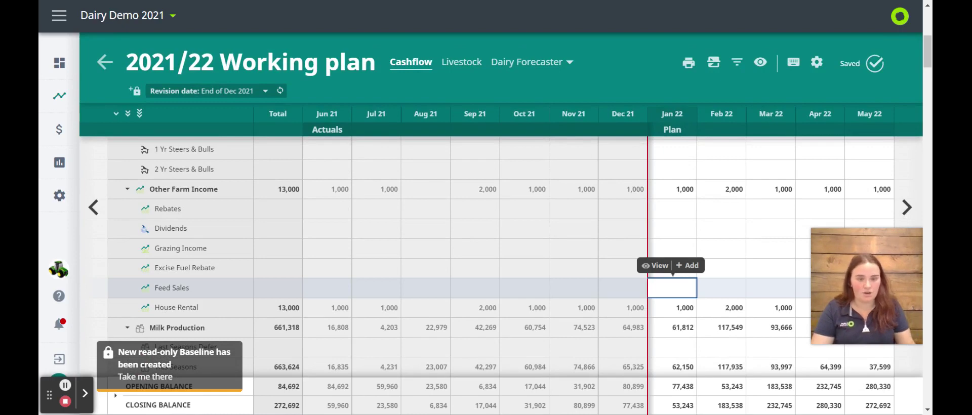
pyautogui.write('5')
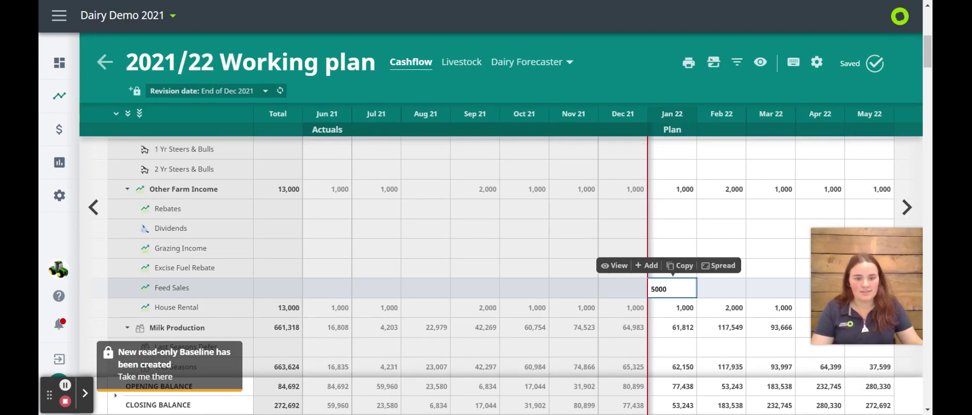
pyautogui.write('000')
pyautogui.click(718, 265)
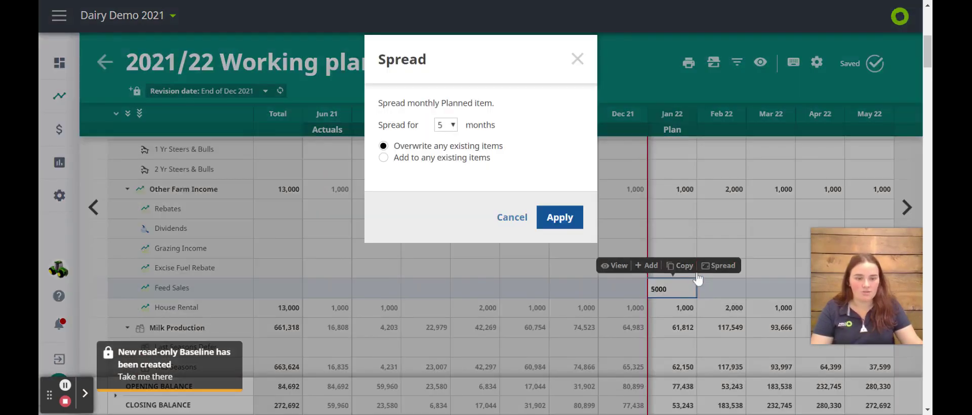
pyautogui.click(383, 145)
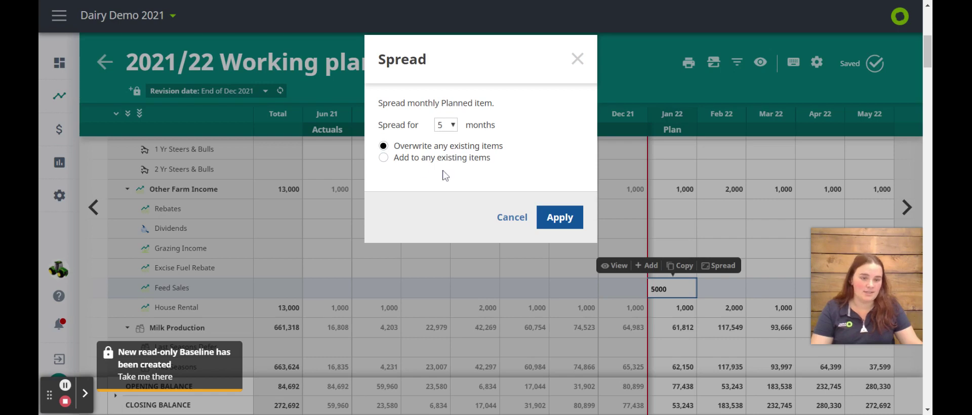
pyautogui.click(560, 223)
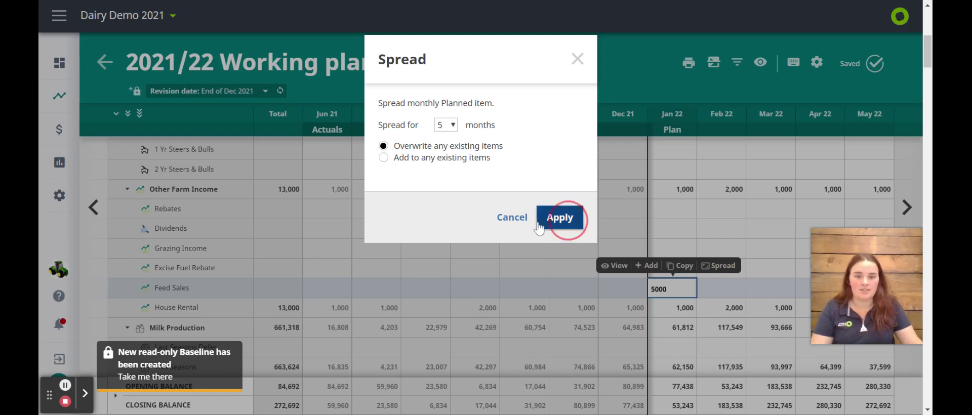
# - Enter 2000 for Excise Fuel Rebate in Jan 22 and copy it every 2 months, ending after 4 months, overwriting any existing items
pyautogui.scroll(-2, 603, 268)
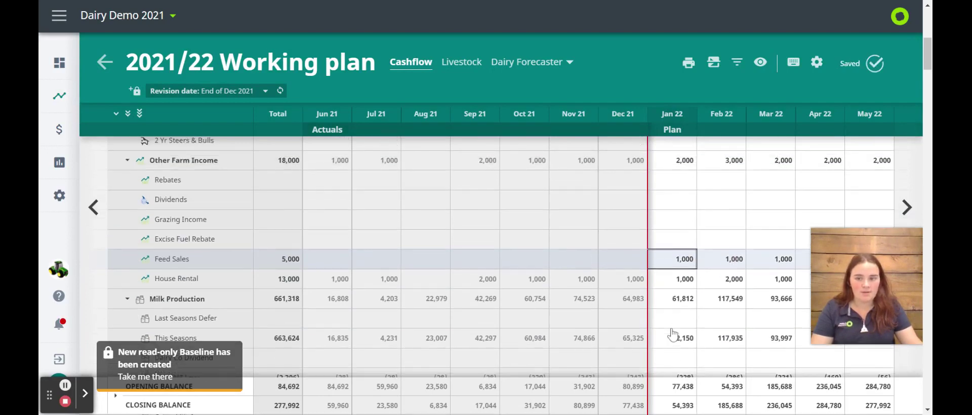
pyautogui.click(664, 213)
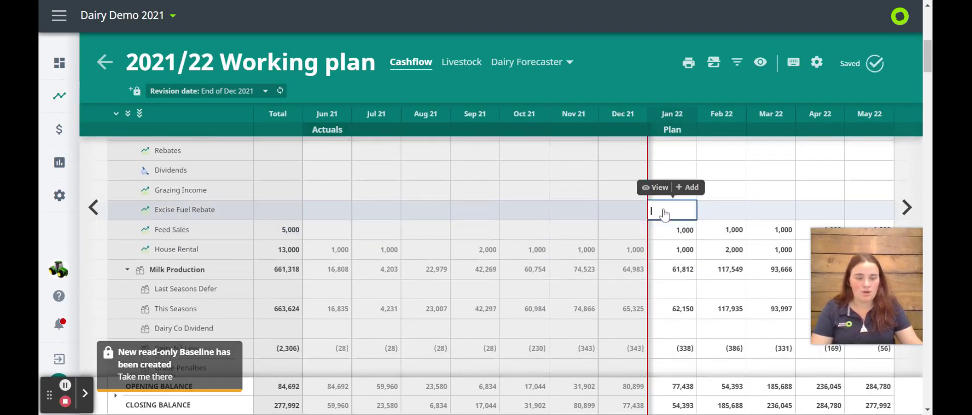
pyautogui.write('2000')
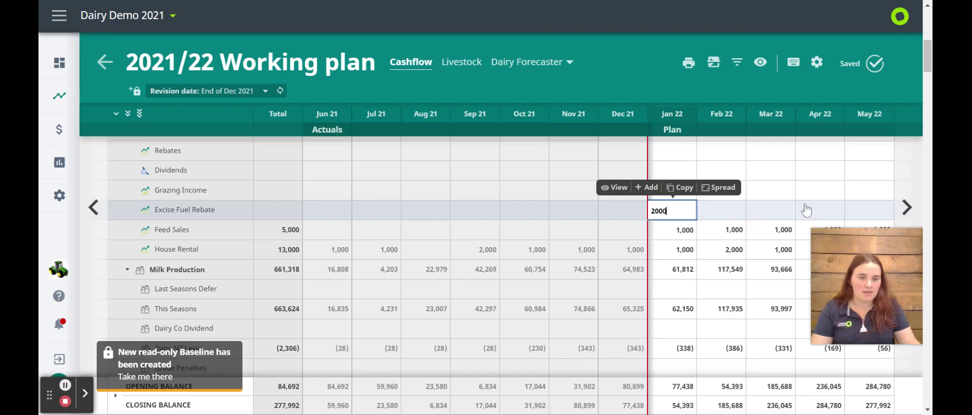
pyautogui.click(679, 187)
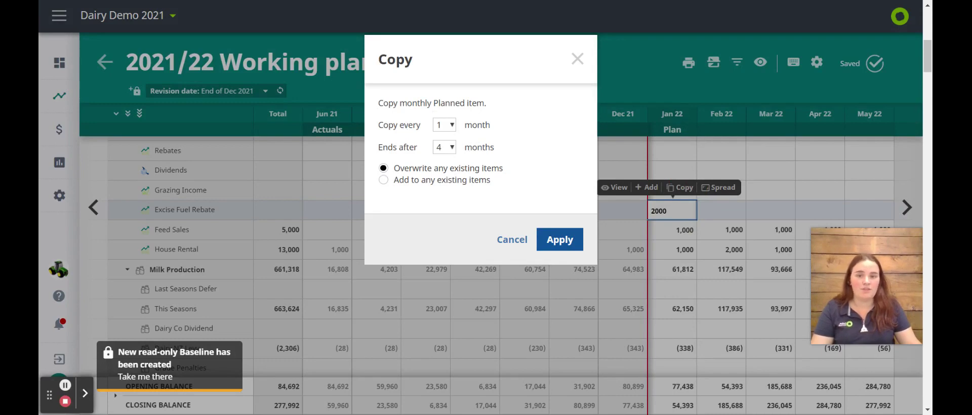
pyautogui.click(441, 146)
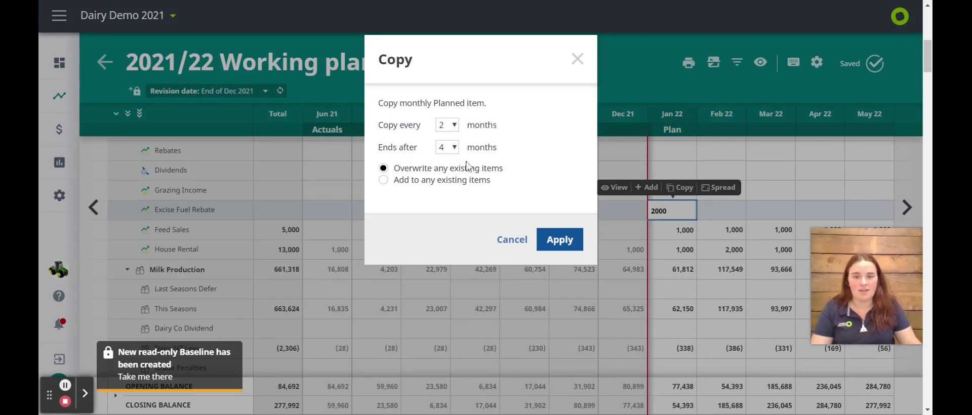
pyautogui.click(548, 253)
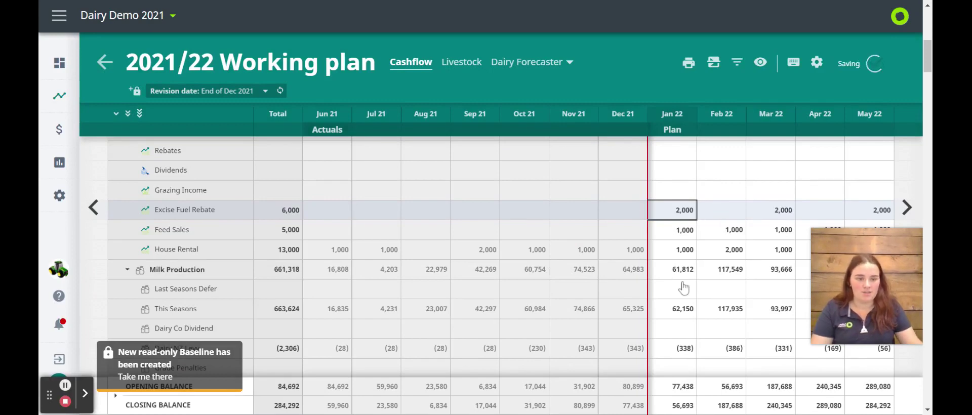
# - Change the plan's revision date to Nov 2021 and return it to Dec 2021
pyautogui.scroll(1, 624, 284)
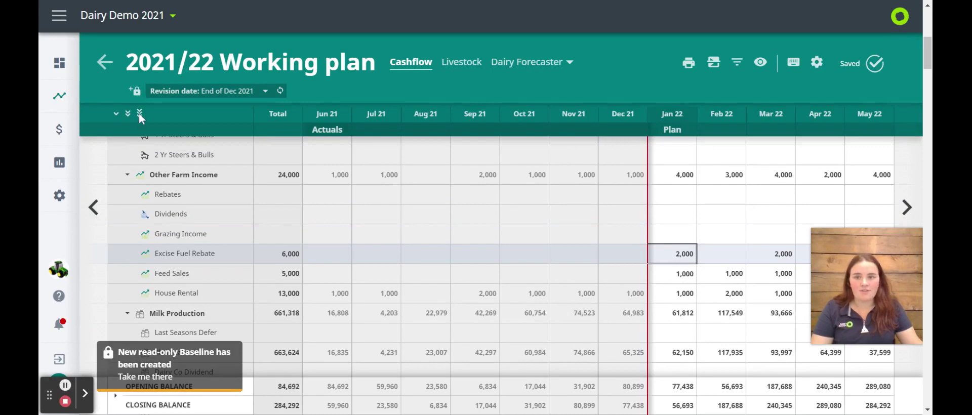
pyautogui.click(224, 92)
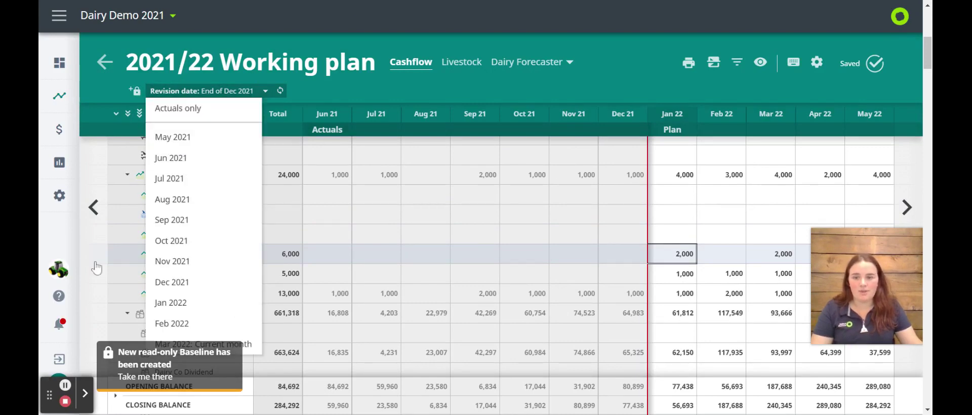
pyautogui.click(149, 276)
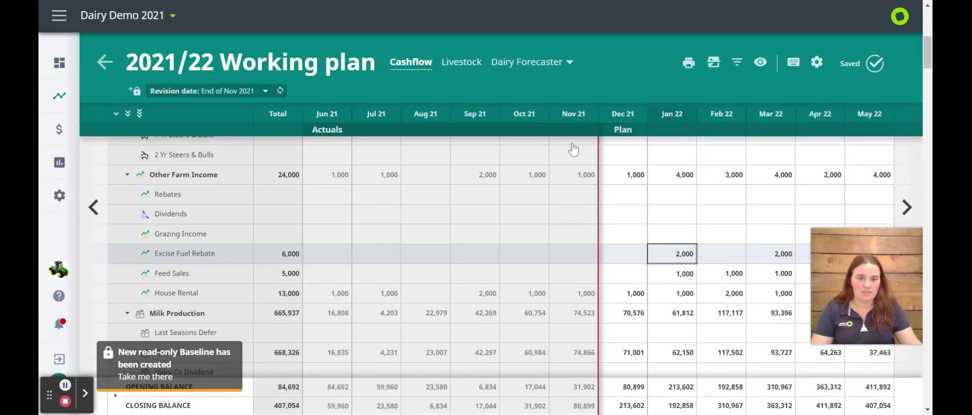
pyautogui.click(162, 91)
pyautogui.scroll(-1, 136, 305)
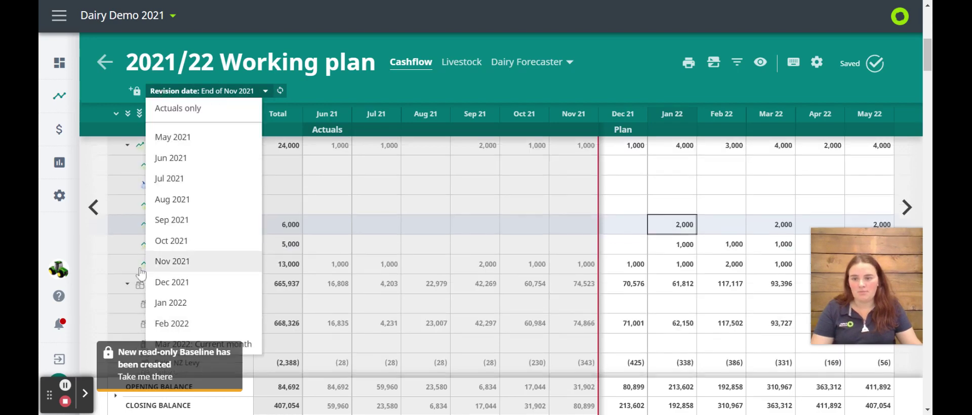
pyautogui.click(531, 240)
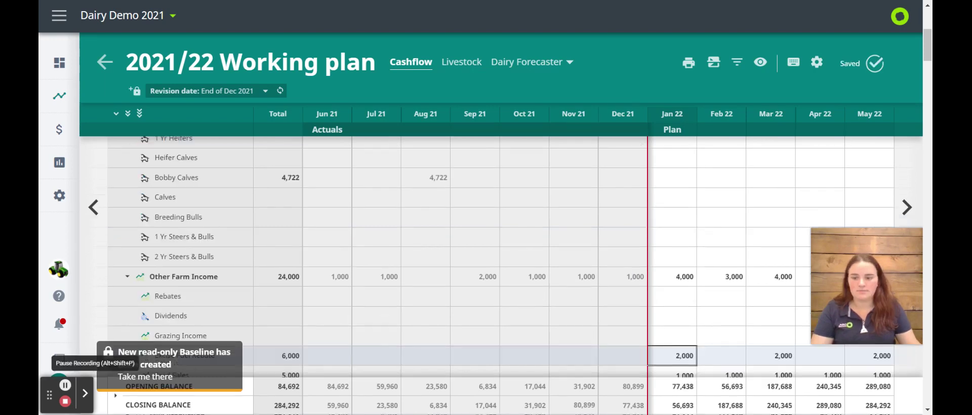
# - Open the plan's comparison settings and close them without applying a comparison
pyautogui.scroll(5, 668, 246)
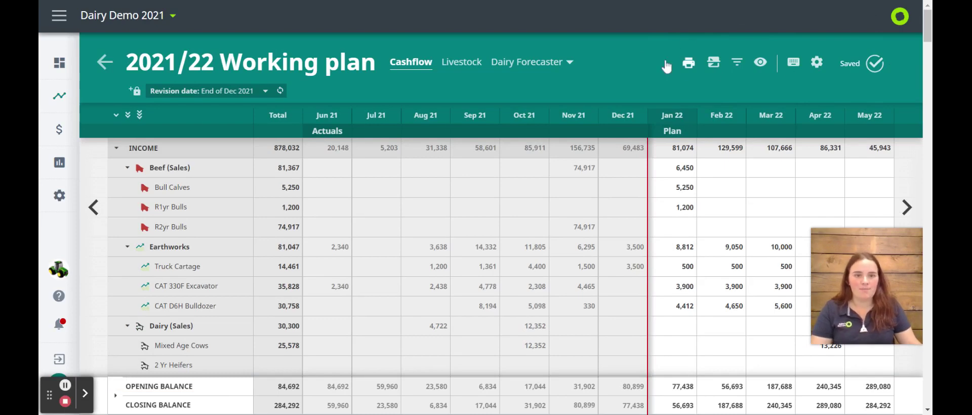
pyautogui.click(688, 62)
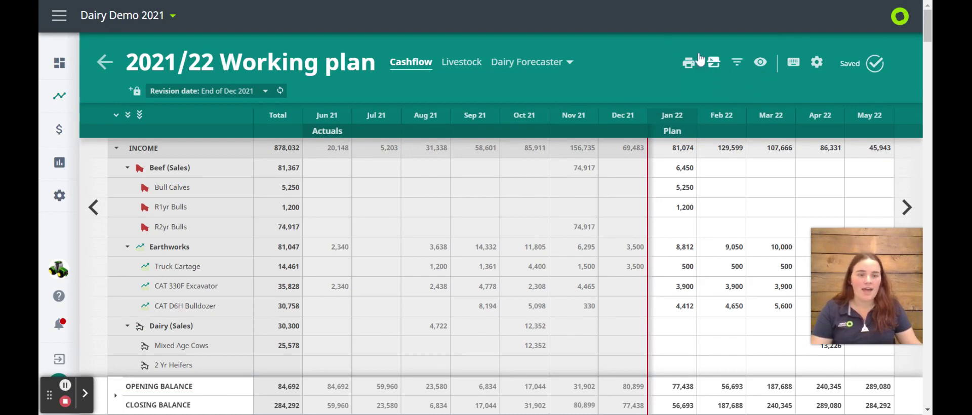
pyautogui.click(706, 60)
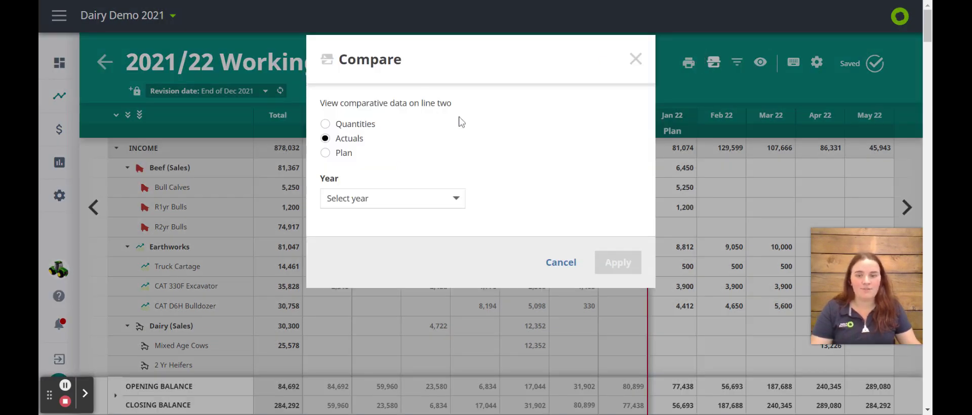
pyautogui.click(635, 59)
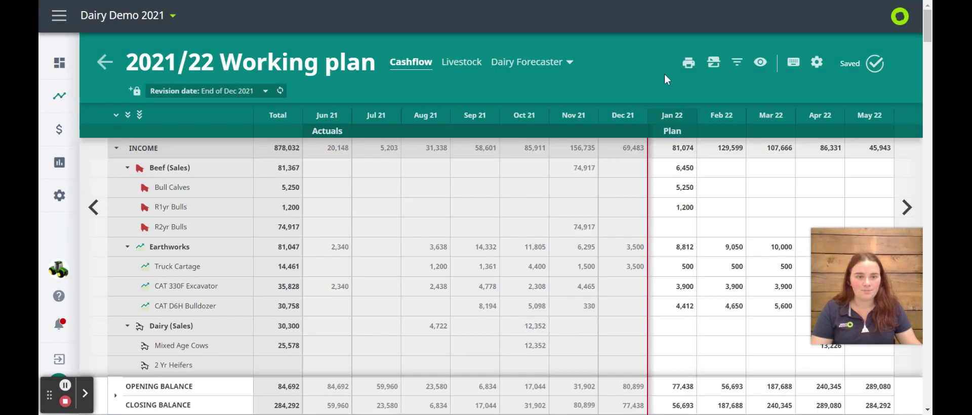
# - Filter the plan by the Beef Block & Contracting tag, leaving out its Run Off sub-tag
pyautogui.click(724, 56)
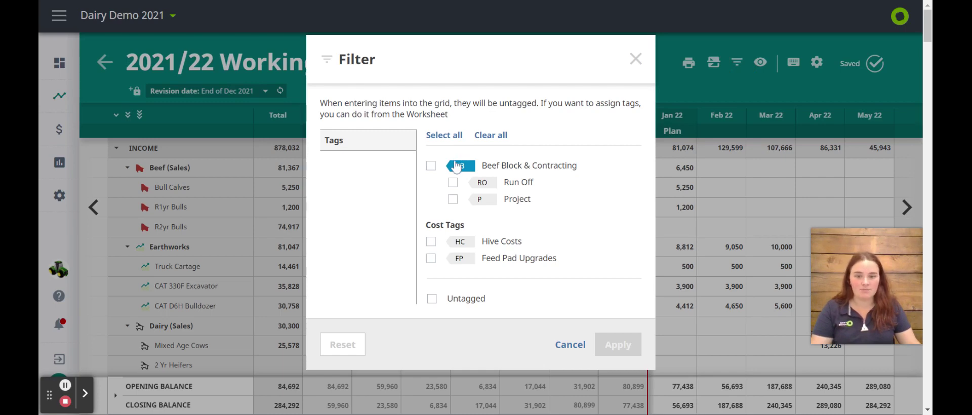
pyautogui.click(429, 167)
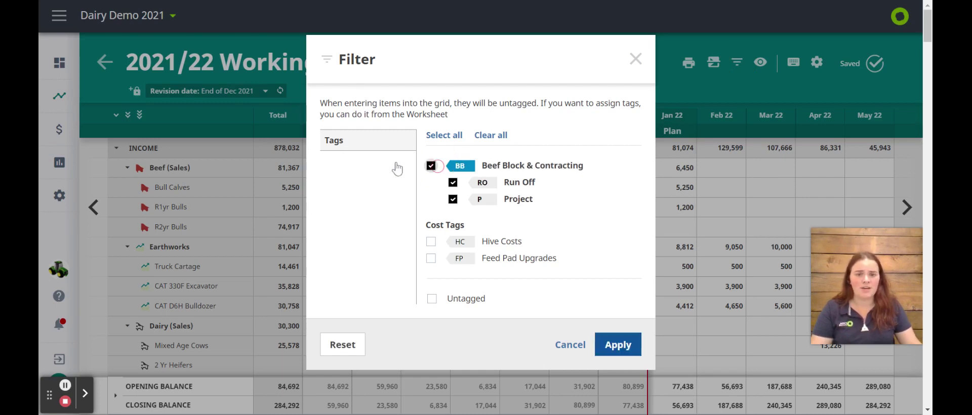
pyautogui.click(430, 166)
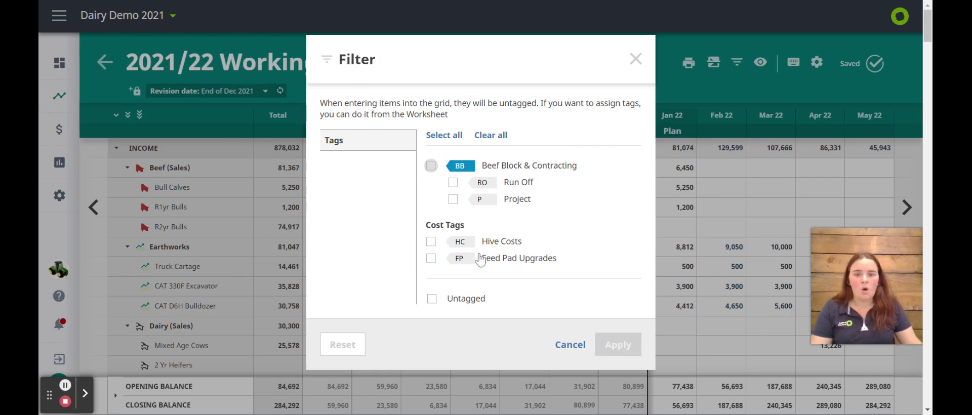
pyautogui.scroll(-1, 397, 256)
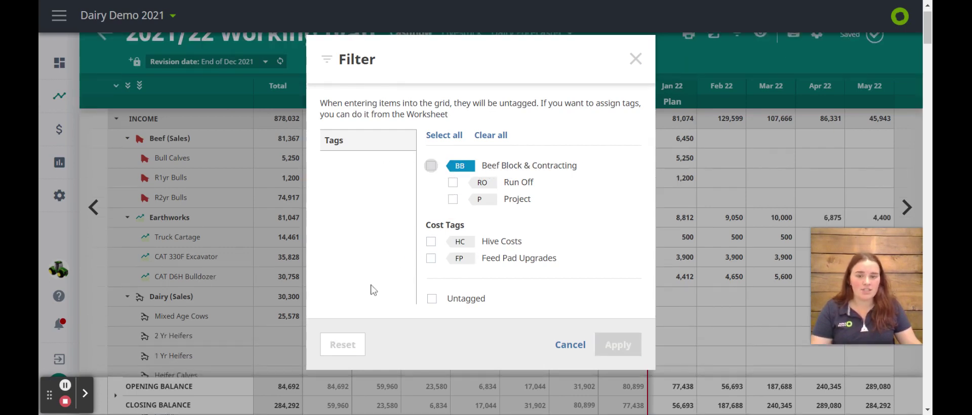
pyautogui.scroll(1, 572, 319)
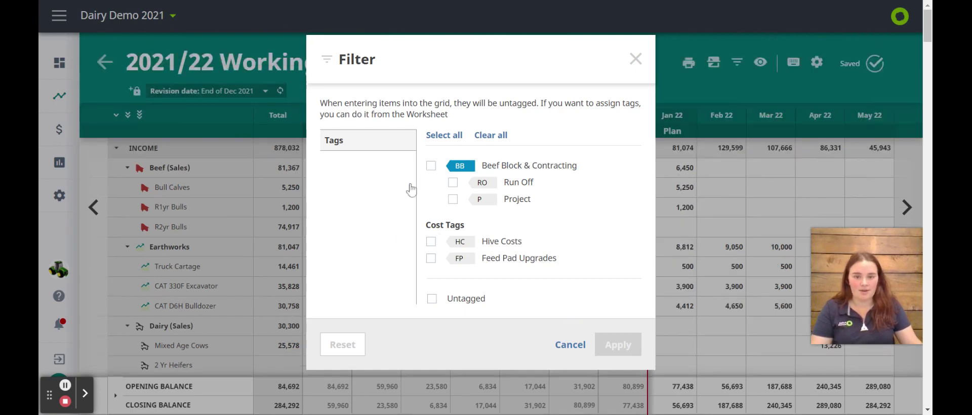
pyautogui.press('space')
pyautogui.press('Tab')
pyautogui.press('space')
pyautogui.press('Tab')
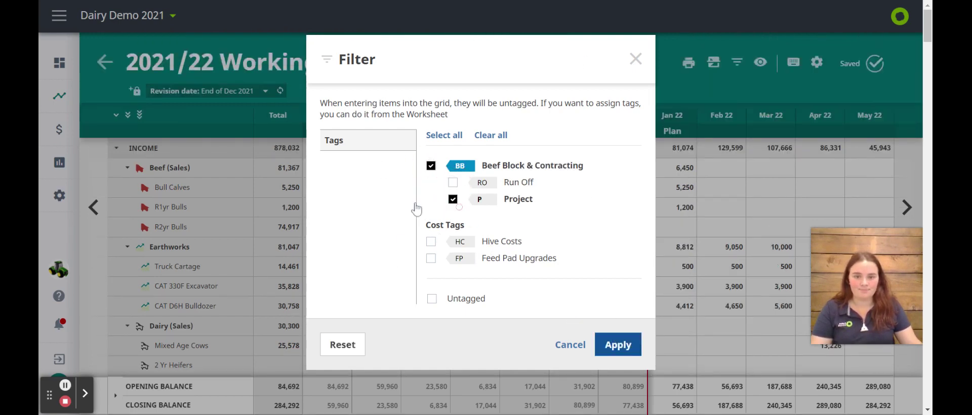
pyautogui.press('space')
pyautogui.click(622, 349)
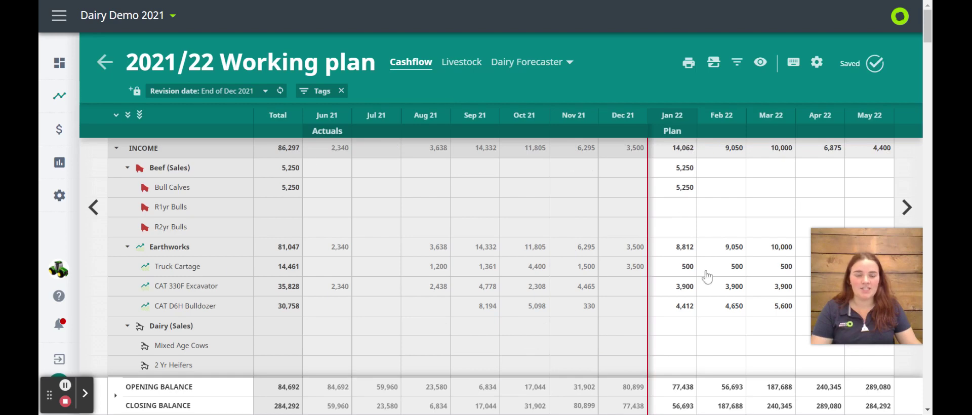
# - Clear all selected tags from the plan's filter and apply the change
pyautogui.click(737, 62)
pyautogui.click(490, 135)
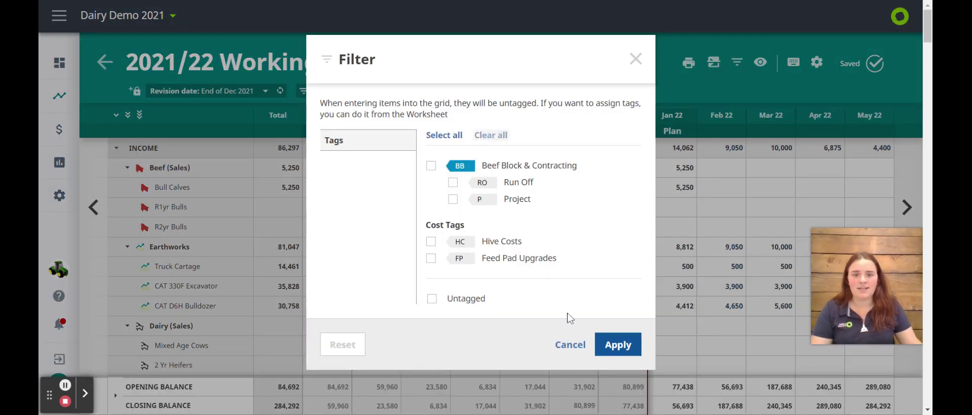
pyautogui.click(622, 342)
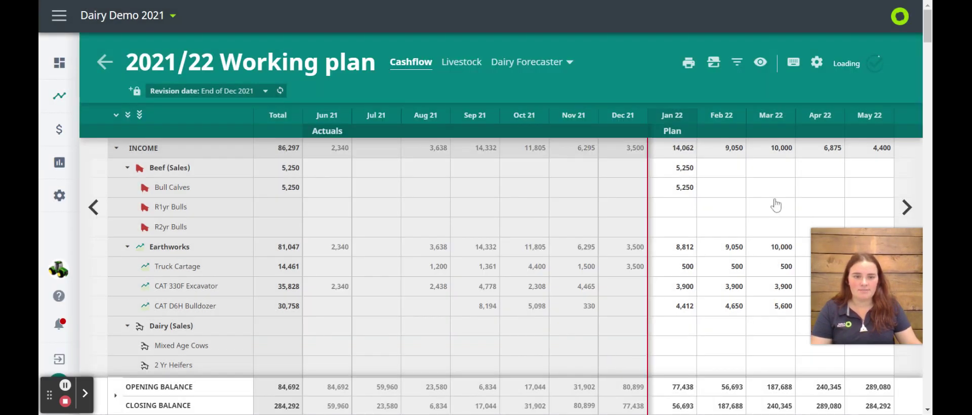
# - Toggle the Quantities and Show monthly balances livestock totals off and back on in the plan's view settings, and apply them
pyautogui.click(759, 63)
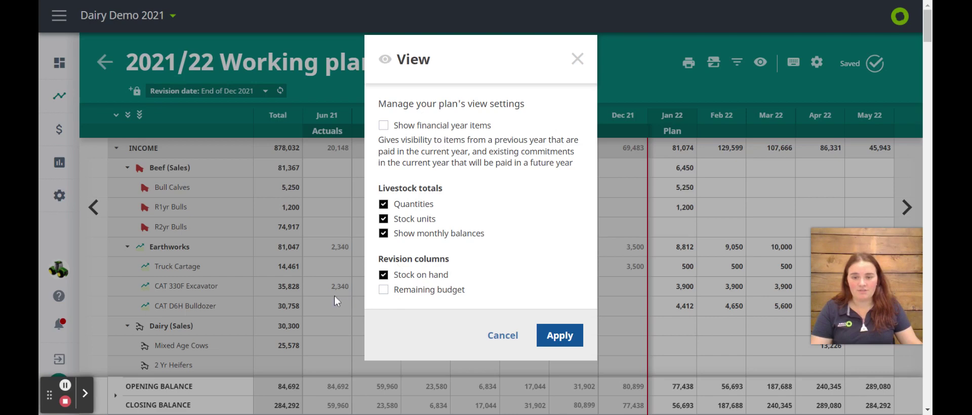
pyautogui.click(403, 294)
pyautogui.press('space')
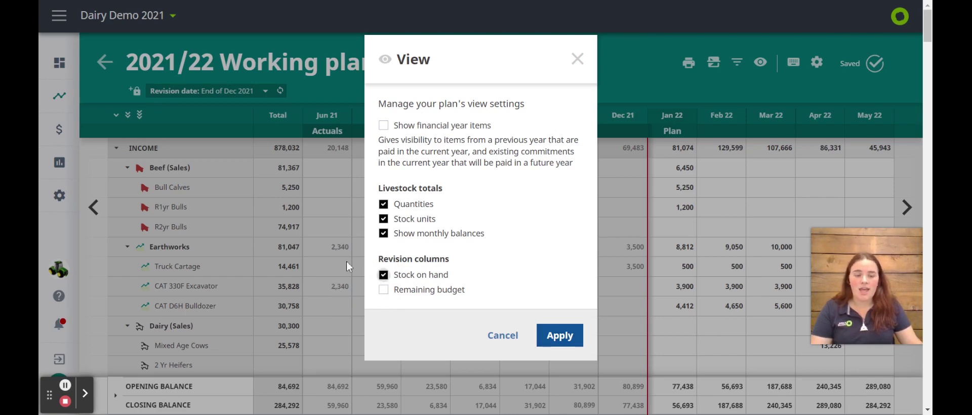
pyautogui.click(383, 204)
pyautogui.click(384, 233)
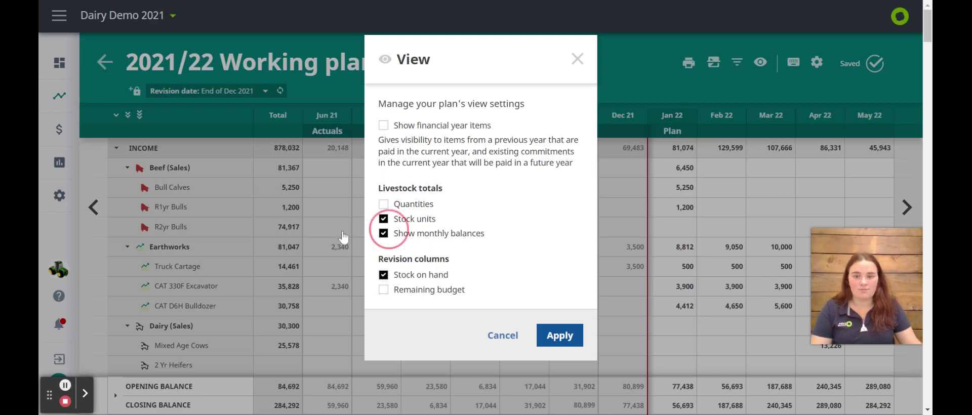
pyautogui.click(383, 204)
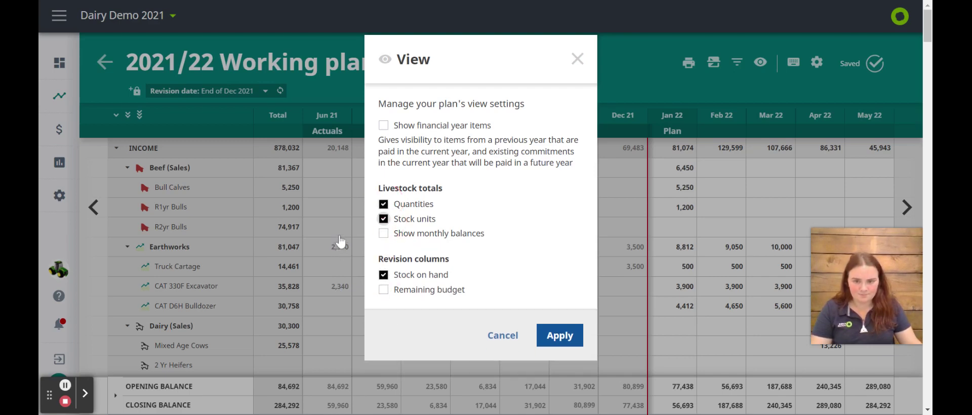
pyautogui.click(383, 232)
pyautogui.click(559, 338)
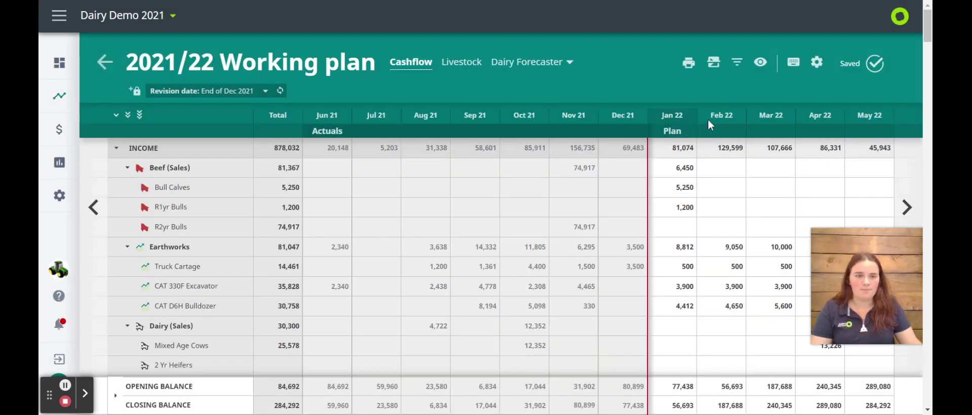
# - Turn on Show financial year items for the plan and check the previous-year markers and Future FY amounts along the income lines
pyautogui.click(749, 61)
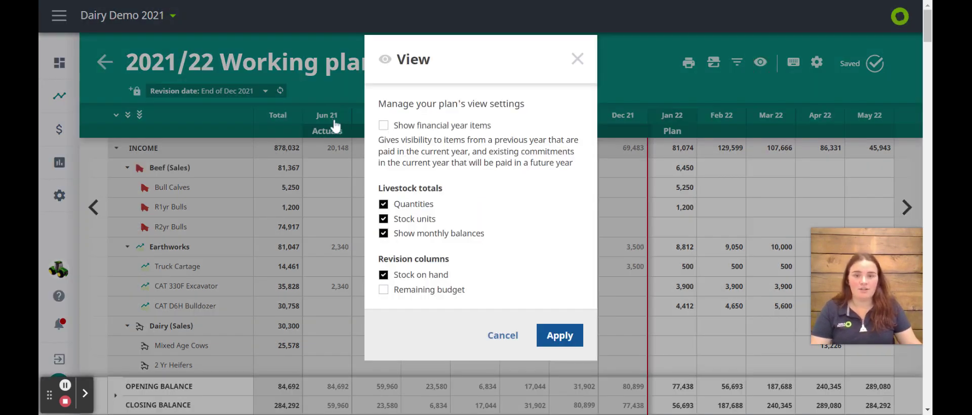
pyautogui.click(383, 125)
pyautogui.click(559, 335)
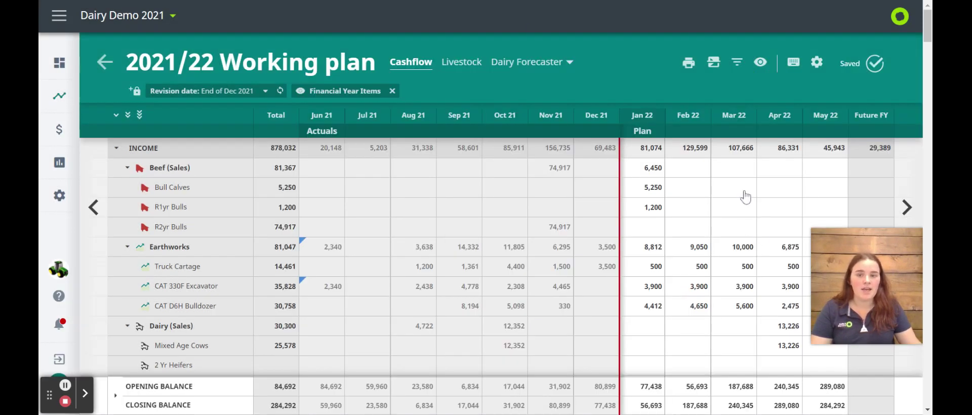
pyautogui.moveTo(302, 242)
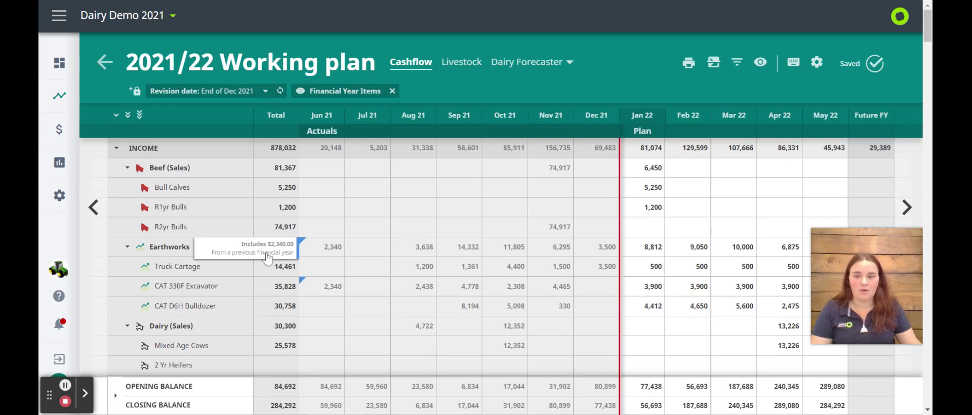
pyautogui.scroll(-4, 265, 254)
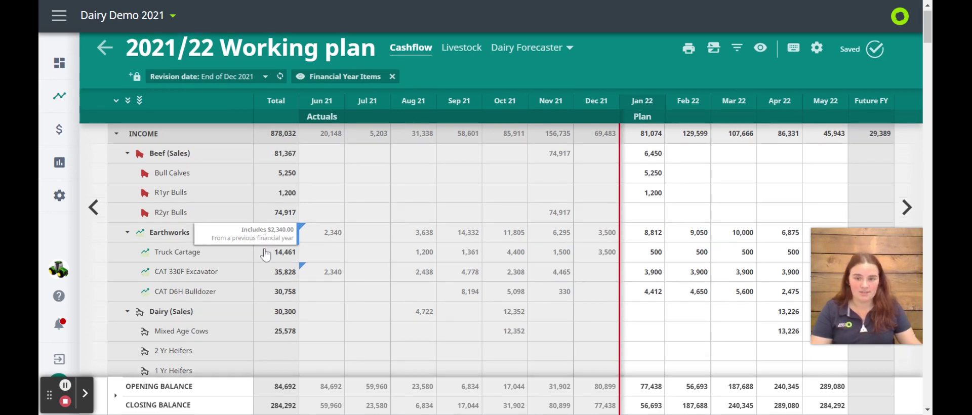
pyautogui.scroll(1, 860, 147)
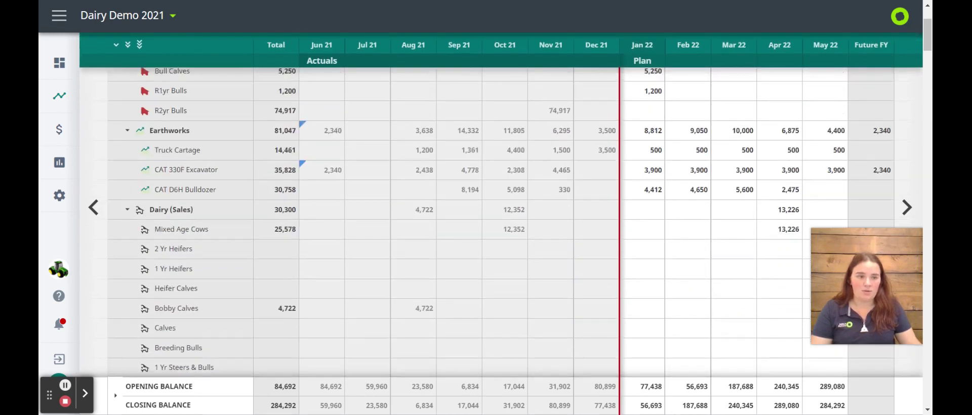
pyautogui.scroll(-8, 879, 157)
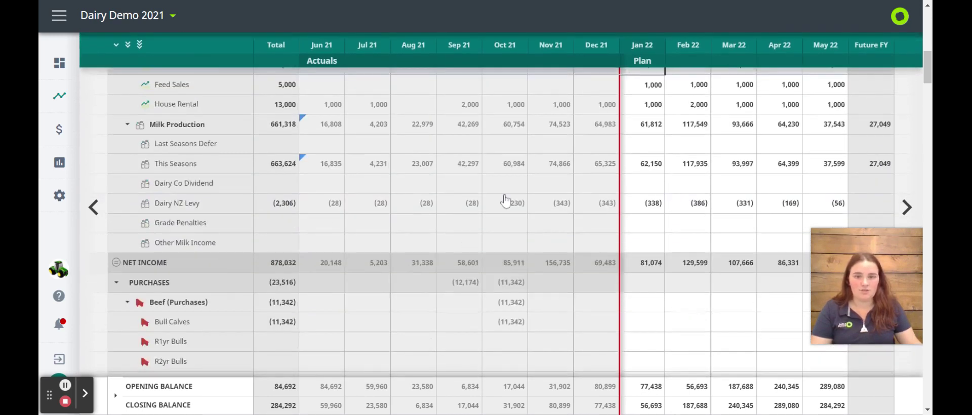
# - Check the previous-year amount included in This Seasons milk income, and look at the following year's 2022/23 working plan
pyautogui.moveTo(253, 121)
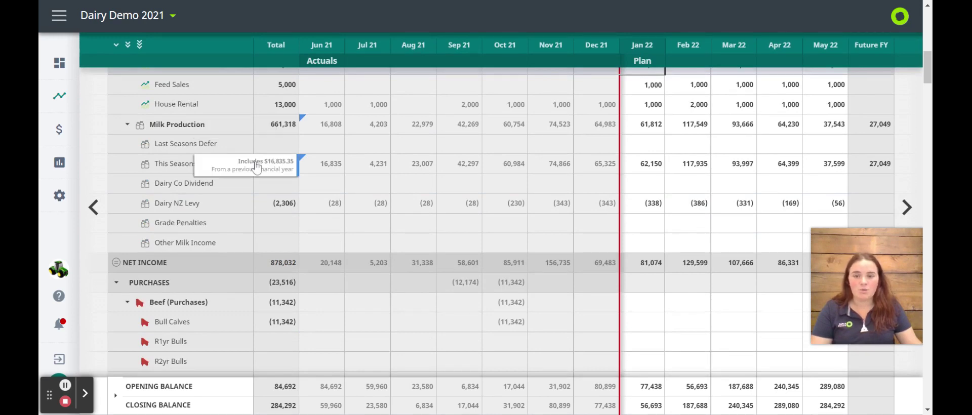
pyautogui.click(913, 193)
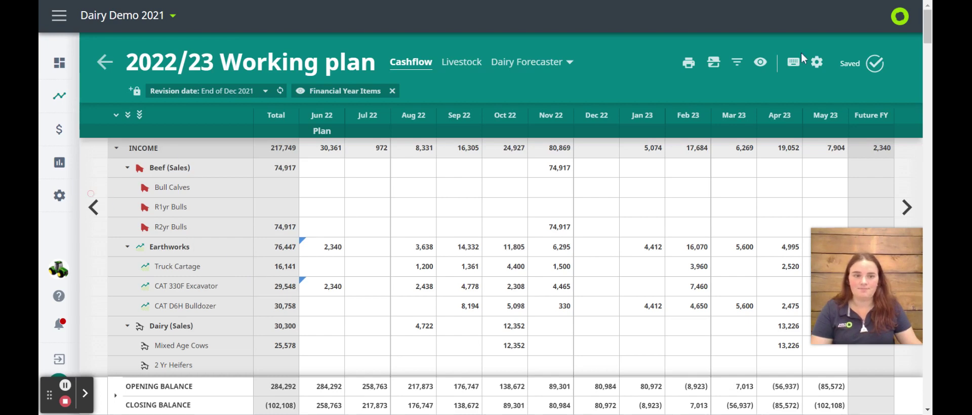
pyautogui.scroll(-5, 756, 46)
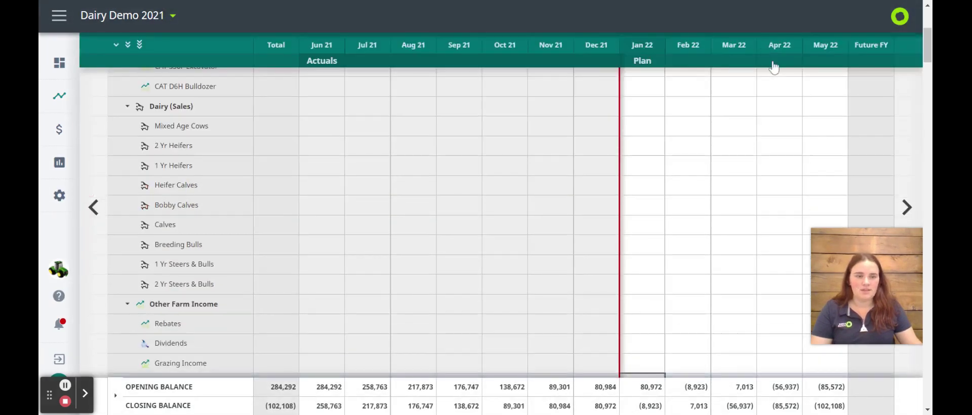
# - Turn off Show financial year items in the 2021/22 plan's view settings and apply the change
pyautogui.scroll(5, 773, 67)
pyautogui.click(748, 52)
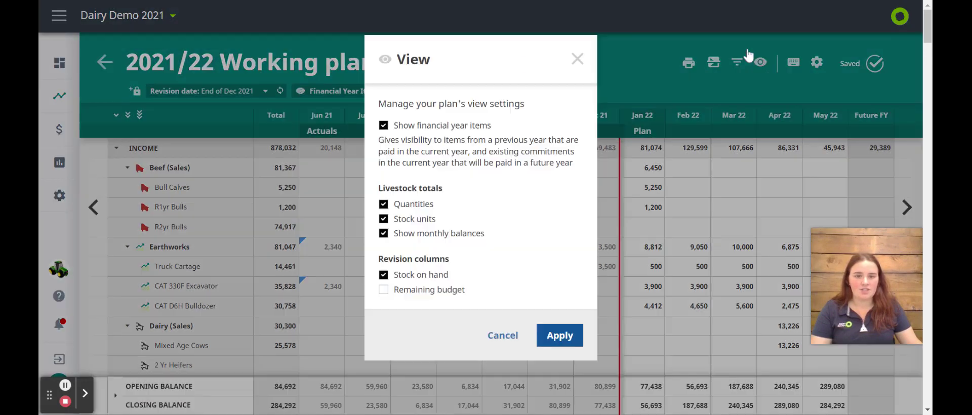
pyautogui.click(383, 125)
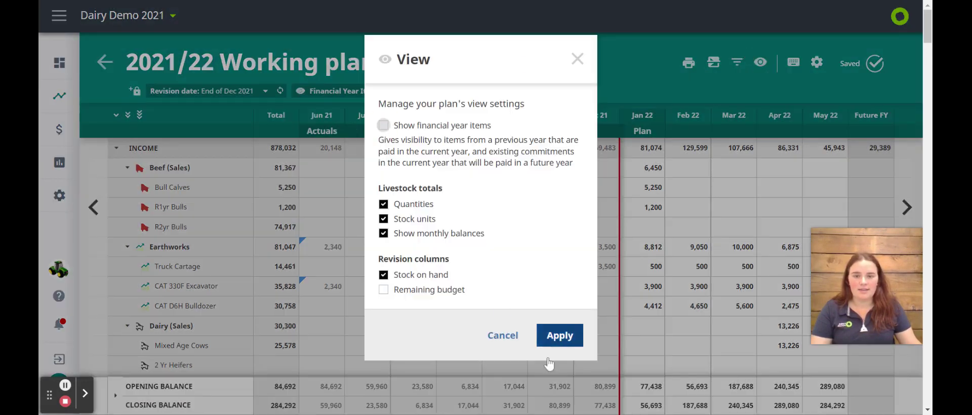
pyautogui.click(561, 339)
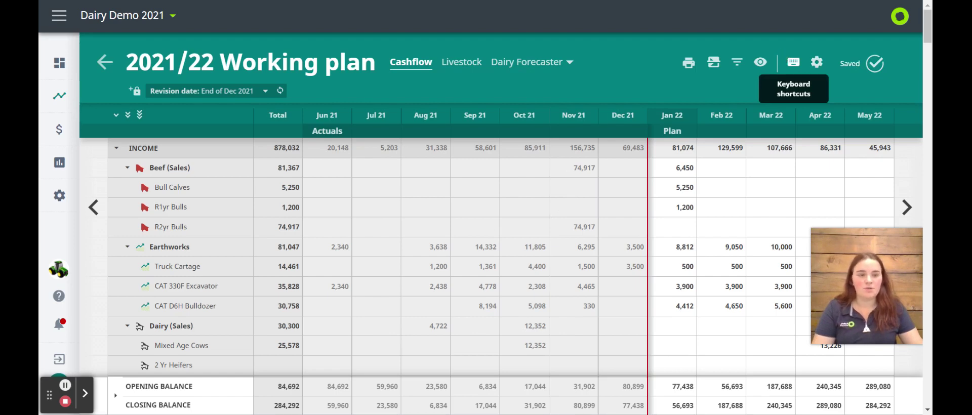
# - Open the plan settings and examine the plan name, optional description and First GST refund/payment fields with their help information
pyautogui.click(811, 56)
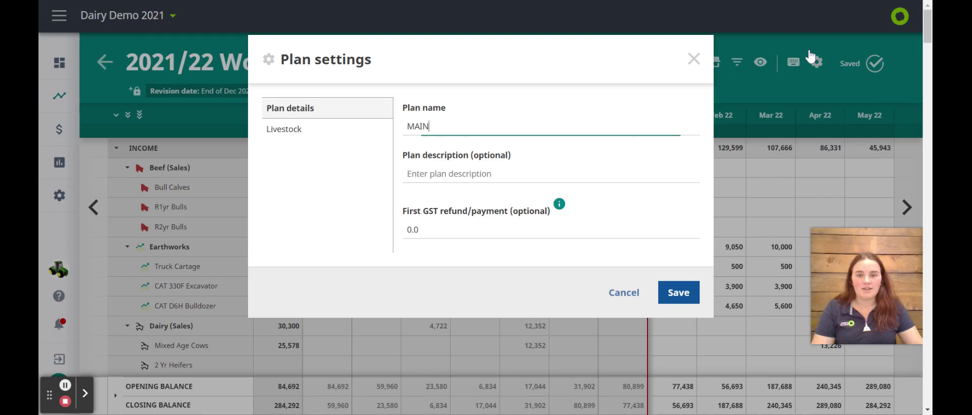
pyautogui.click(459, 125)
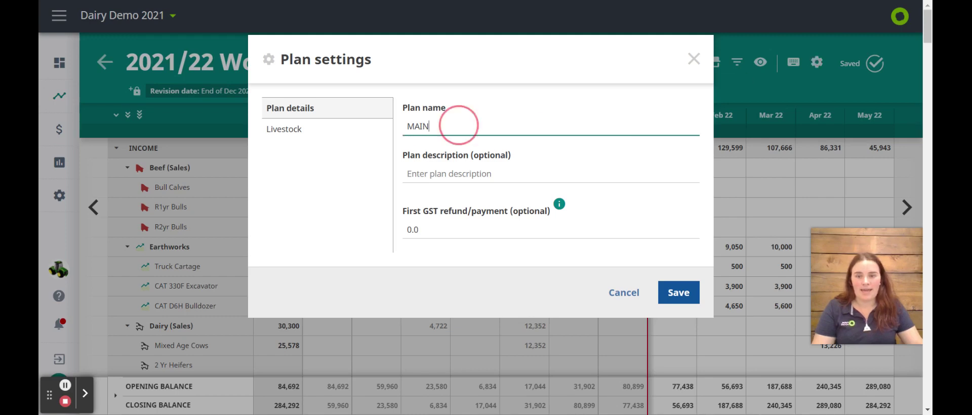
pyautogui.click(472, 175)
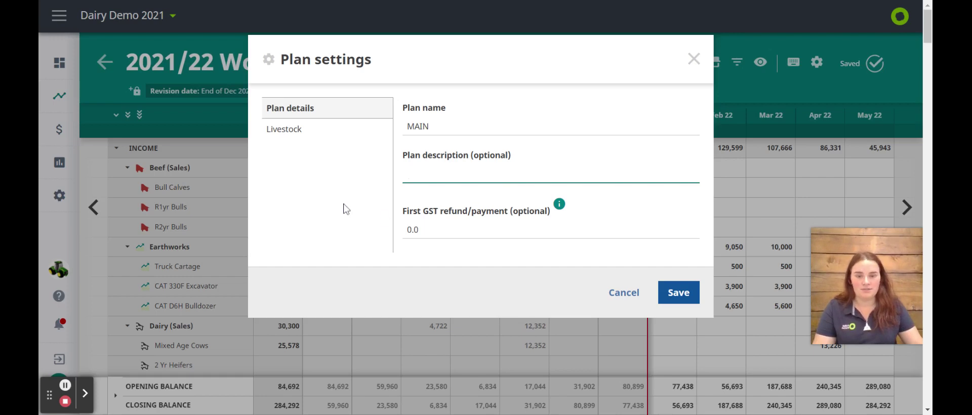
pyautogui.click(322, 203)
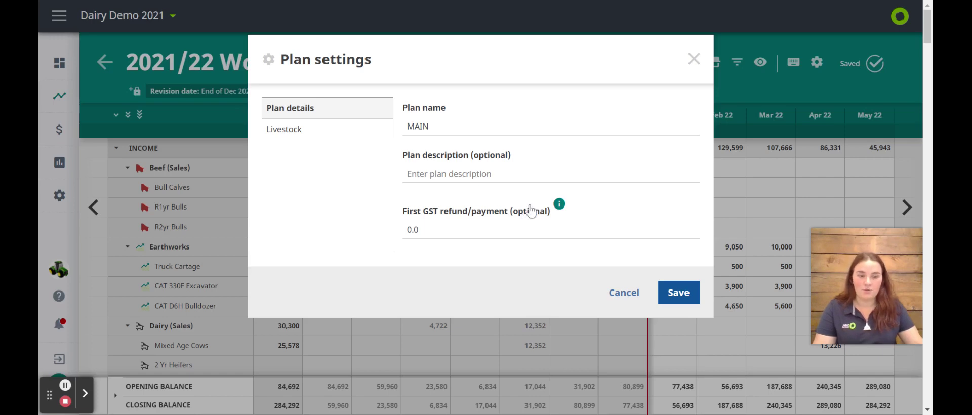
pyautogui.click(559, 204)
pyautogui.click(312, 180)
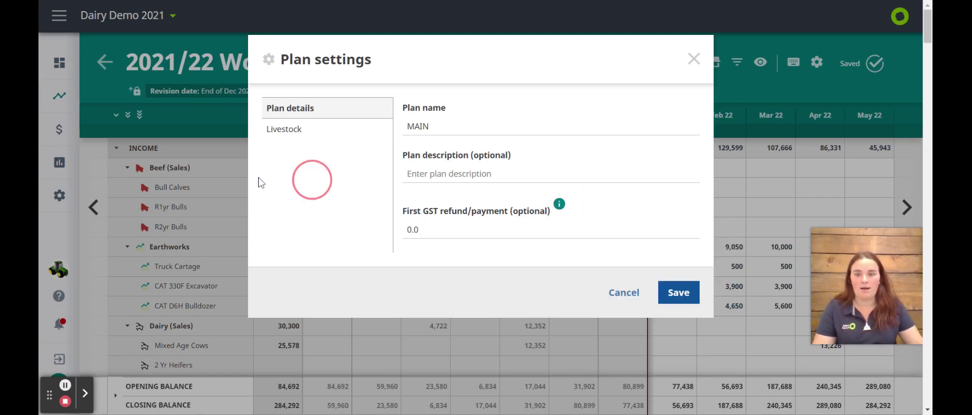
# - Set the 2021/22 opening number for untagged Bull Calves to 150 in the plan's livestock settings and save
pyautogui.click(256, 134)
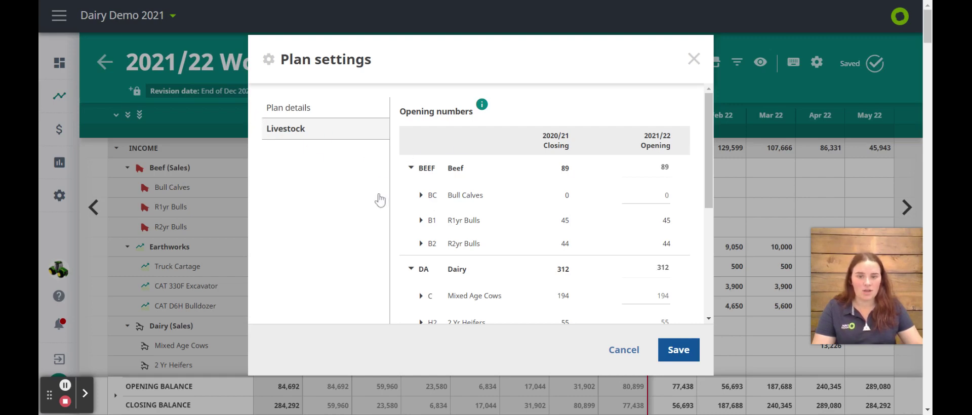
pyautogui.click(421, 195)
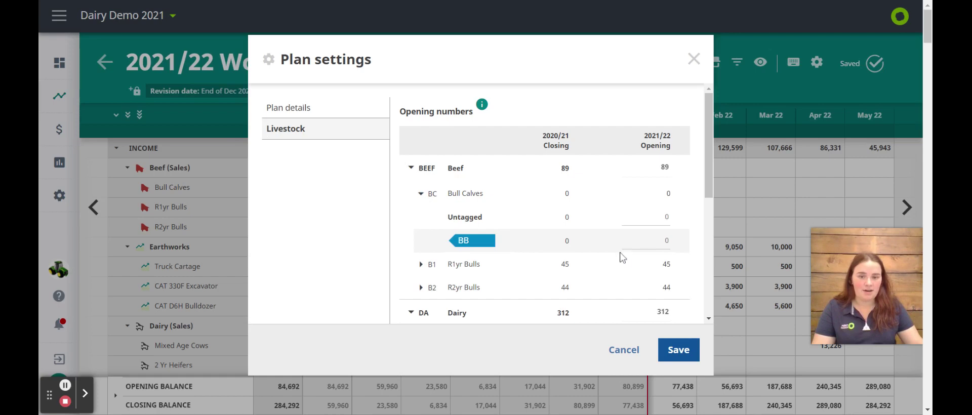
pyautogui.click(667, 218)
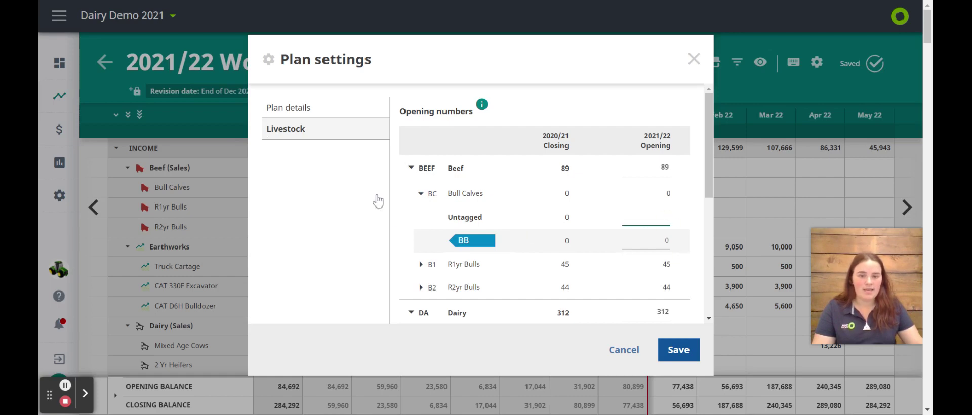
pyautogui.click(421, 193)
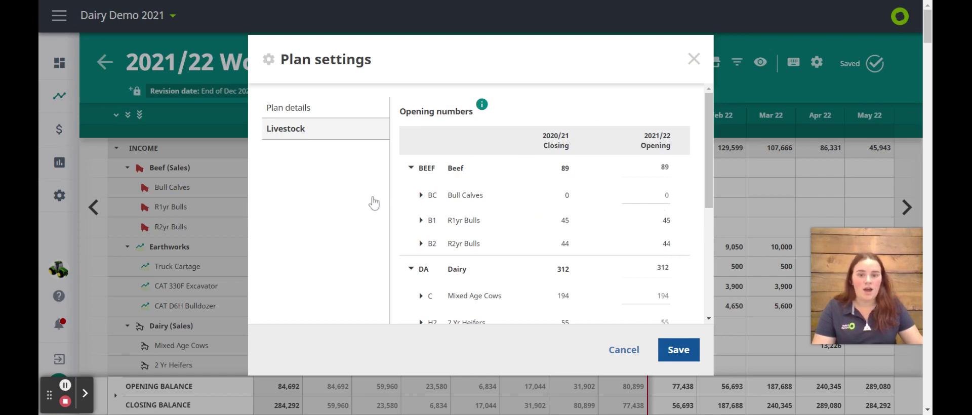
pyautogui.click(421, 195)
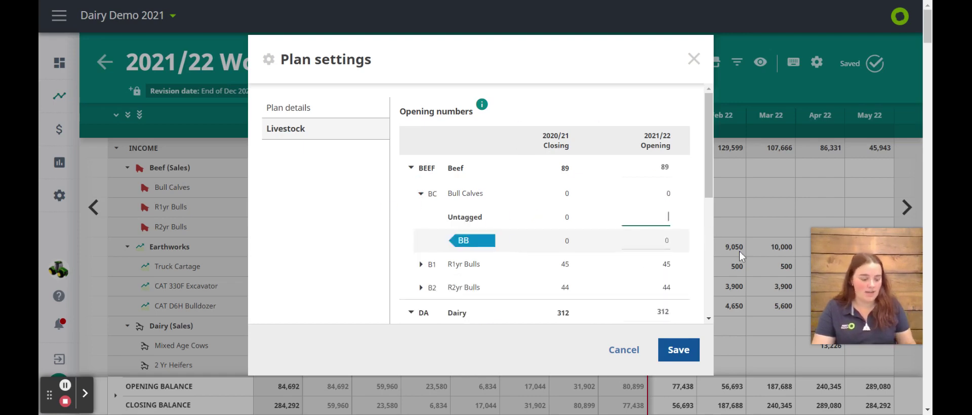
pyautogui.write('150')
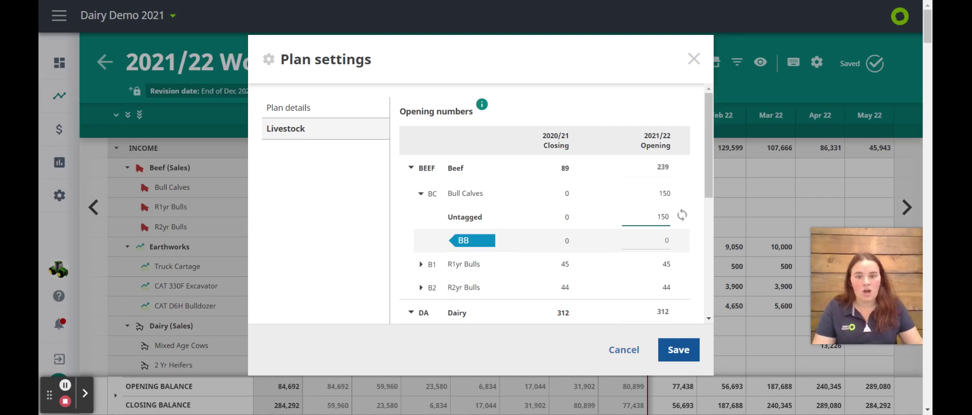
pyautogui.click(656, 364)
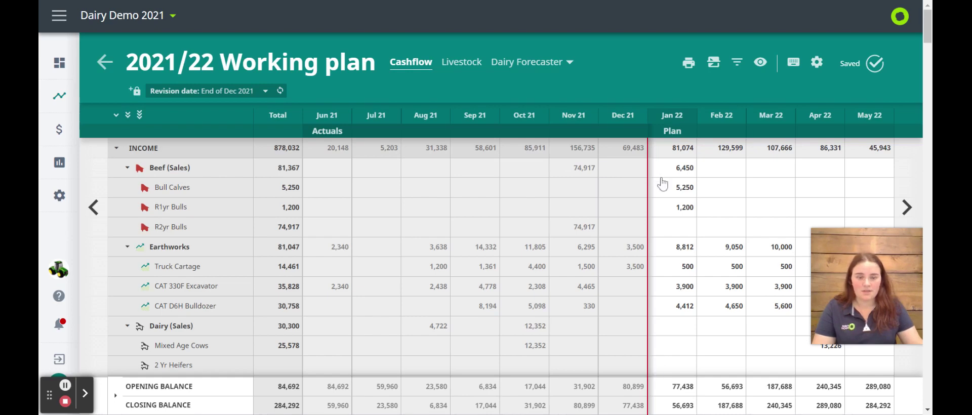
# - Switch the plan to its Livestock view and look at the available tag filters without changing them
pyautogui.click(435, 61)
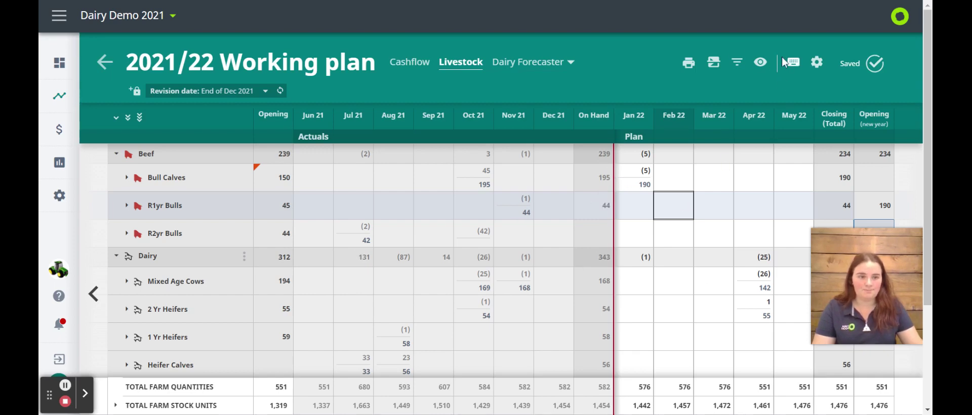
pyautogui.click(739, 62)
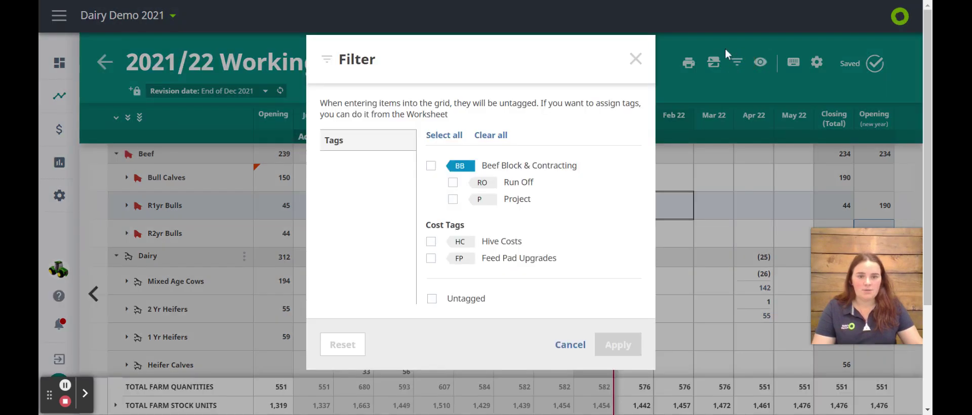
pyautogui.click(635, 59)
# - Turn off Stock units, Show monthly balances and the Stock on hand revision column in the view settings, and apply
pyautogui.click(748, 59)
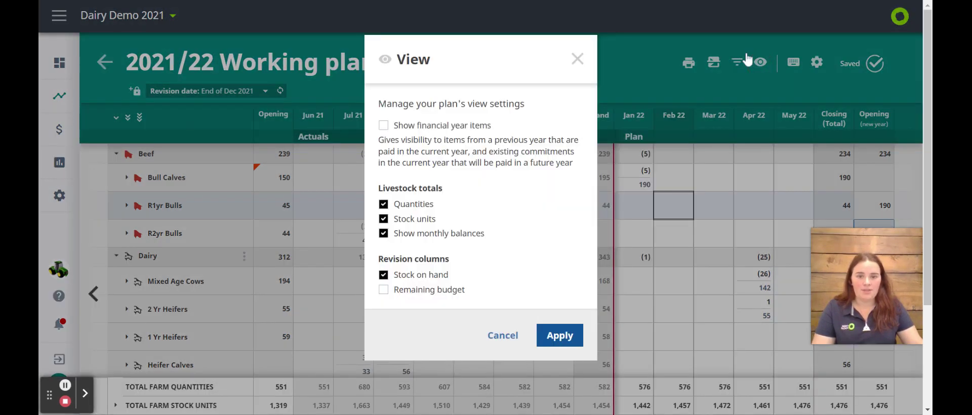
pyautogui.click(384, 219)
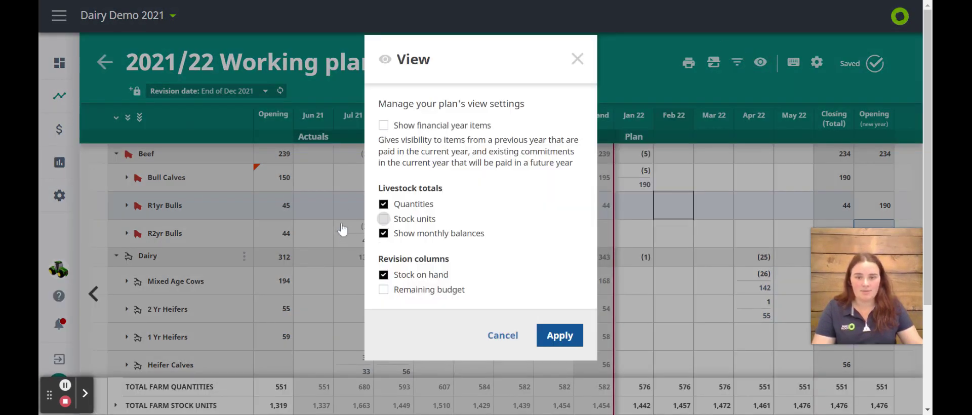
pyautogui.press('Tab')
pyautogui.press('space')
pyautogui.press('Tab')
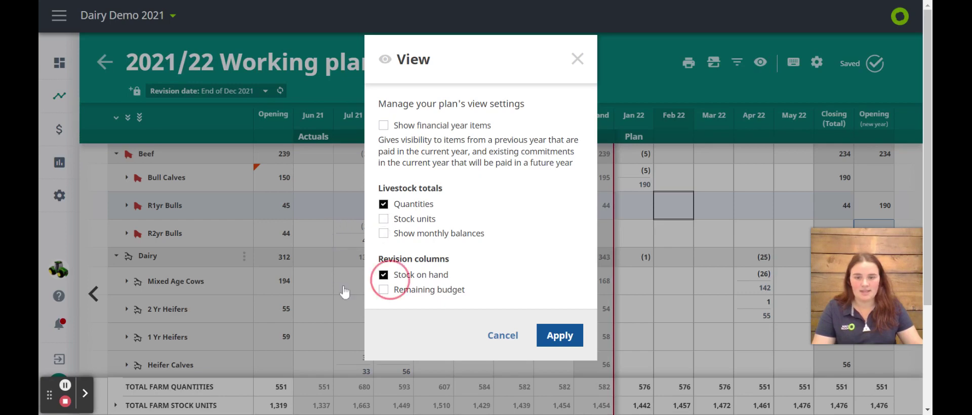
pyautogui.press('space')
pyautogui.press('Tab')
pyautogui.press('Tab')
pyautogui.press('Tab')
pyautogui.press('Return')
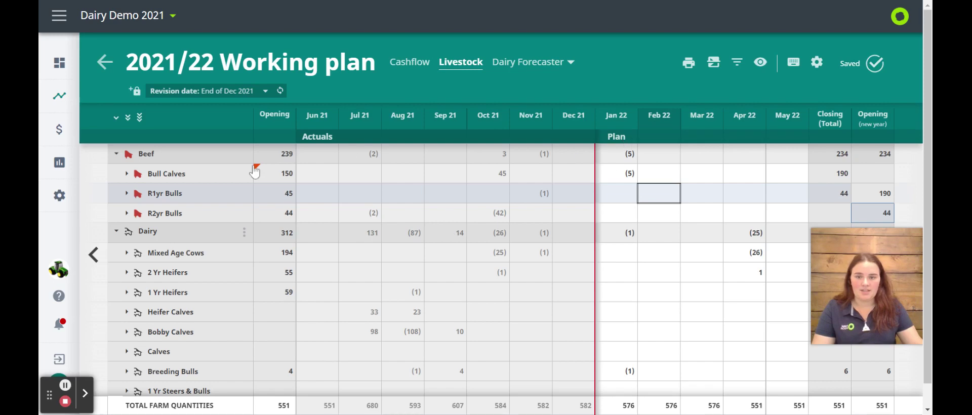
# - Turn the Stock units livestock total back on in the view settings and apply it
pyautogui.click(760, 61)
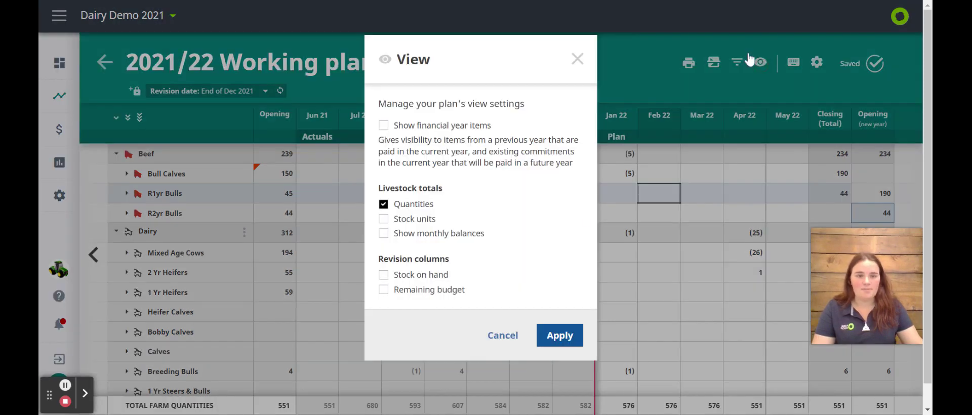
pyautogui.click(383, 218)
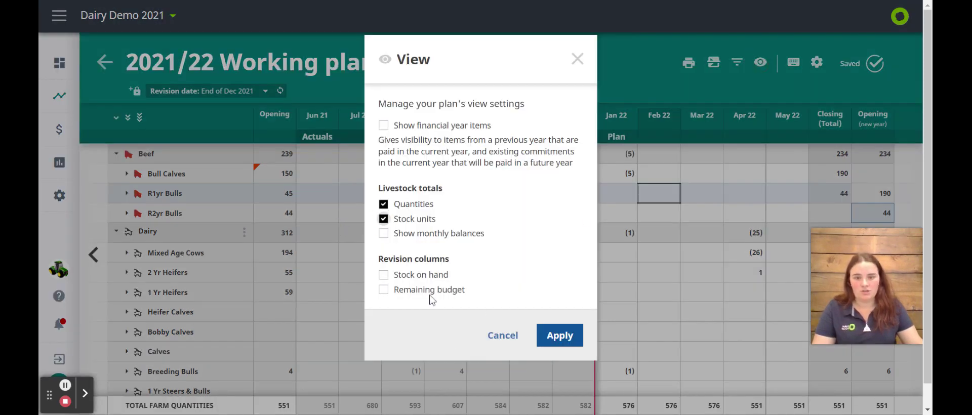
pyautogui.click(550, 336)
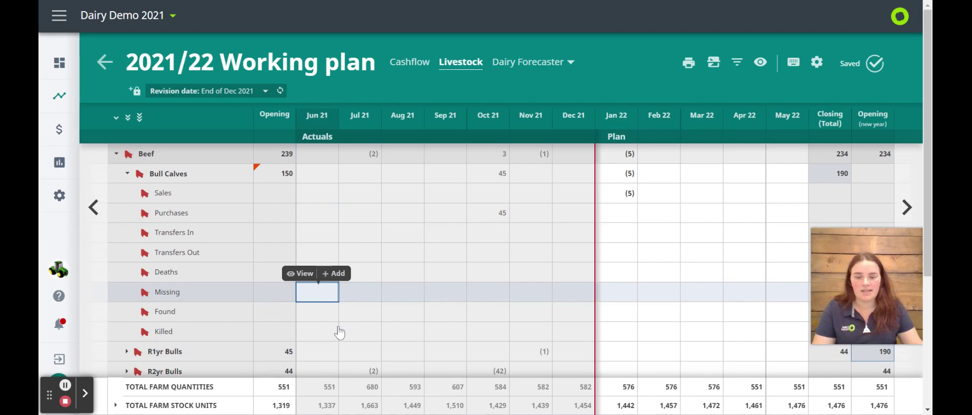
# - Add a Missing livestock event for Bull Calves dated 01/06/21 with a quantity of 1, and save it
pyautogui.click(282, 278)
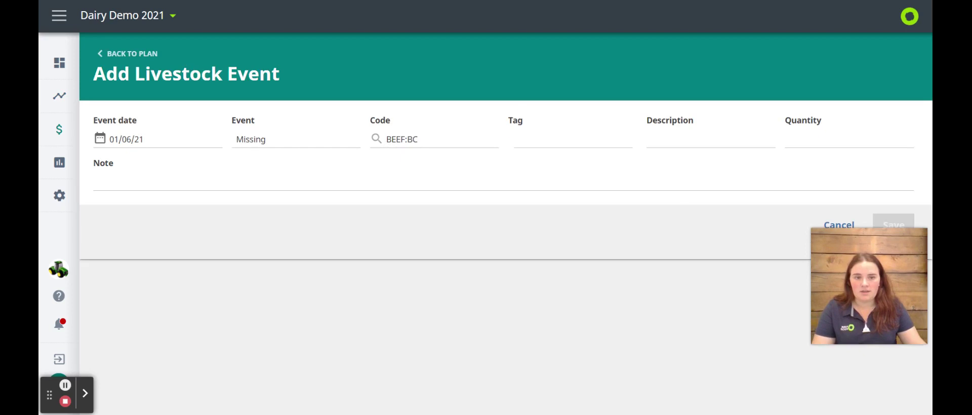
pyautogui.click(795, 144)
pyautogui.write('1')
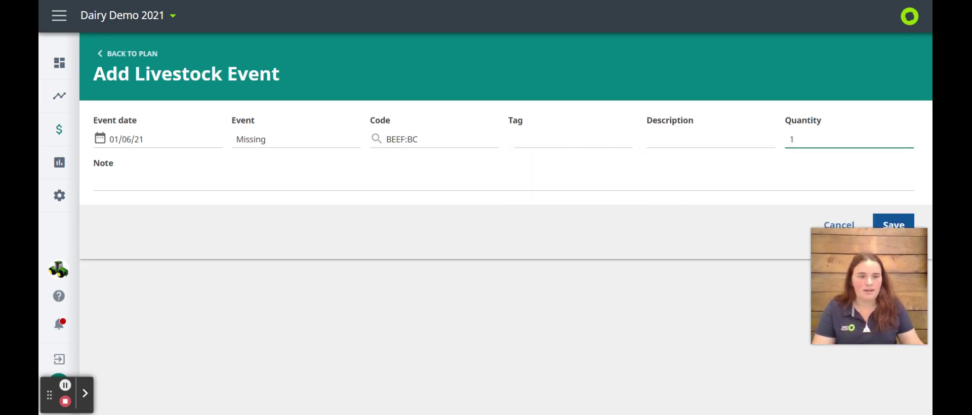
pyautogui.click(890, 225)
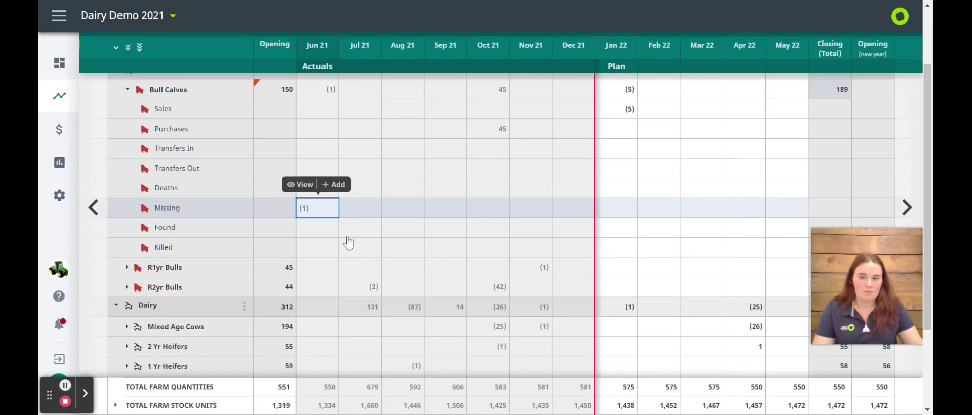
# - Plan a Bull Calves sale of -17 for March 2022 in the livestock grid
pyautogui.scroll(1, 348, 243)
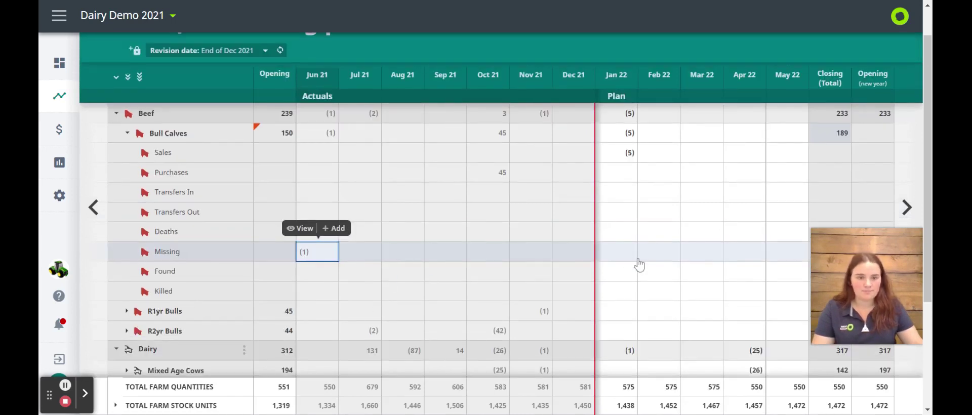
pyautogui.click(601, 137)
pyautogui.click(658, 152)
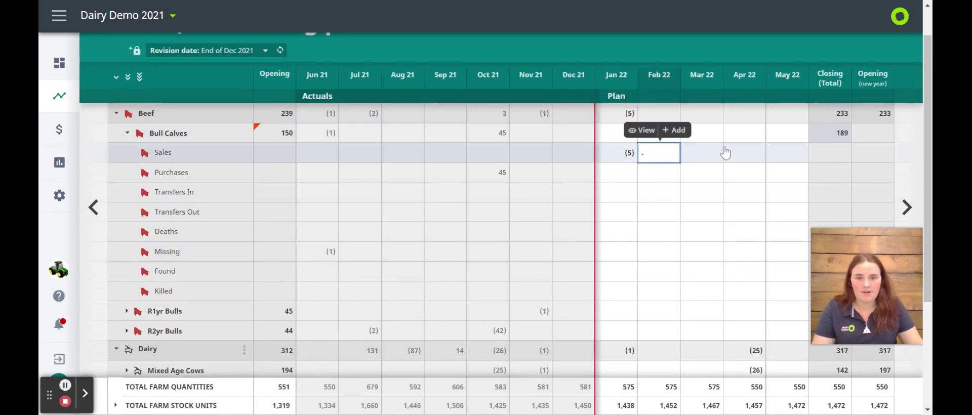
pyautogui.click(708, 154)
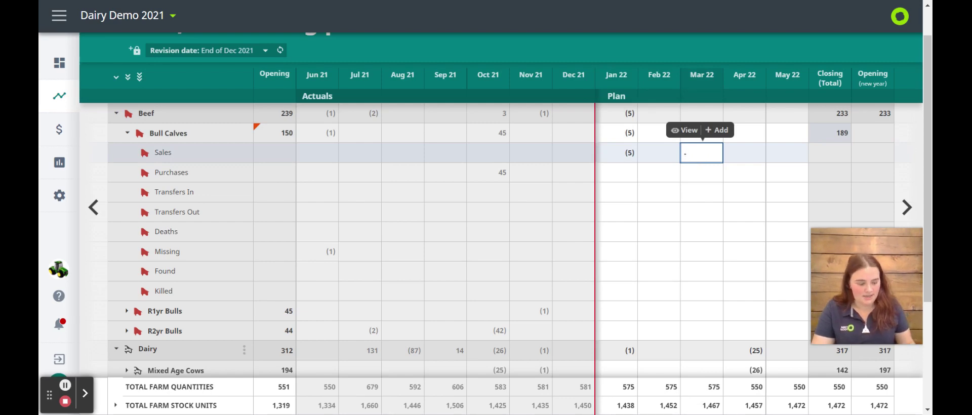
pyautogui.write('-17')
pyautogui.press('Return')
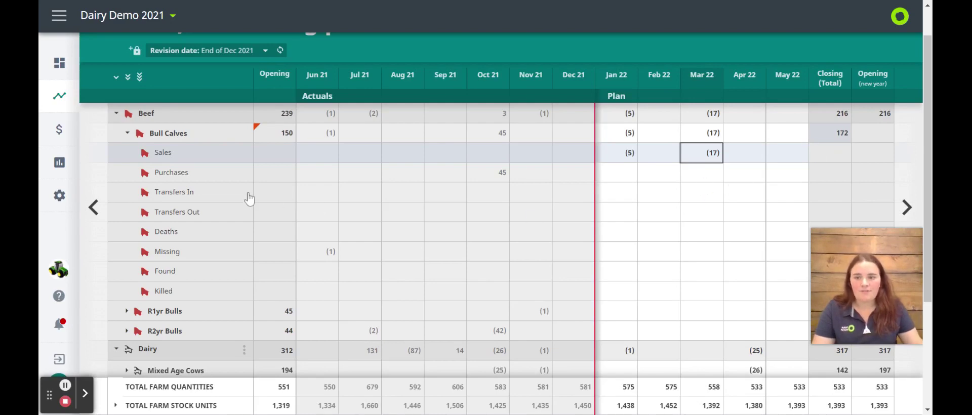
pyautogui.scroll(-2, 250, 197)
pyautogui.scroll(-1, 149, 201)
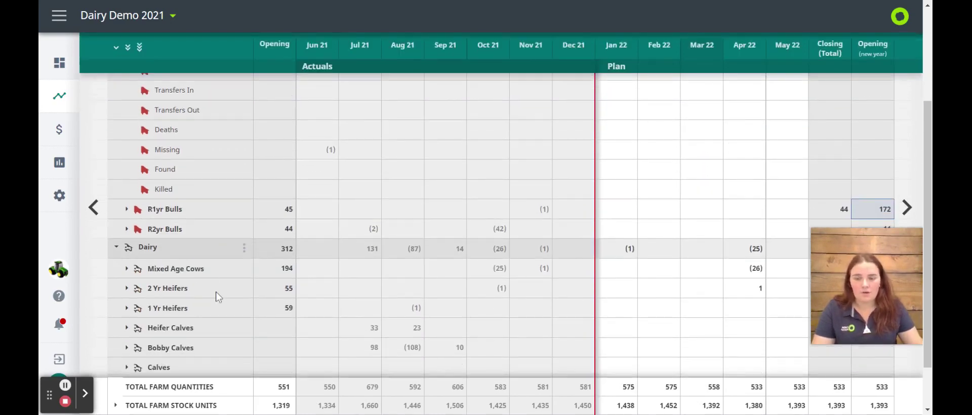
# - View the Dairy herd's Breeding % figures, close them, and check the Dairy stock classes' closing and new-year opening numbers
pyautogui.click(244, 248)
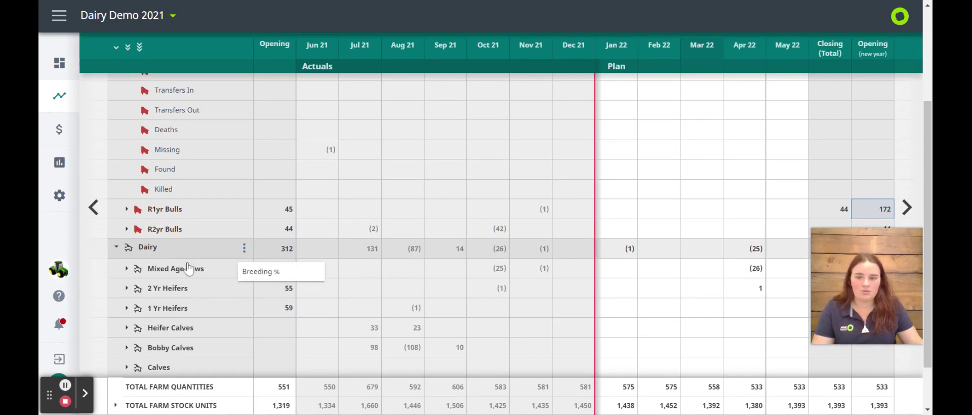
pyautogui.click(260, 271)
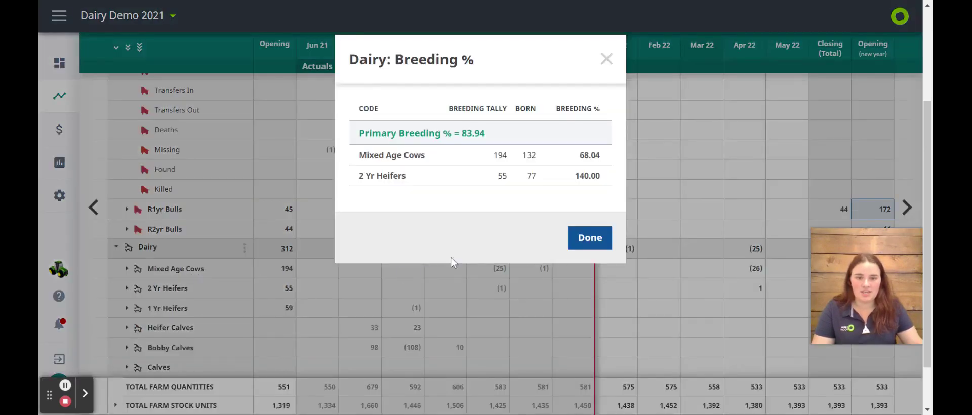
pyautogui.click(571, 240)
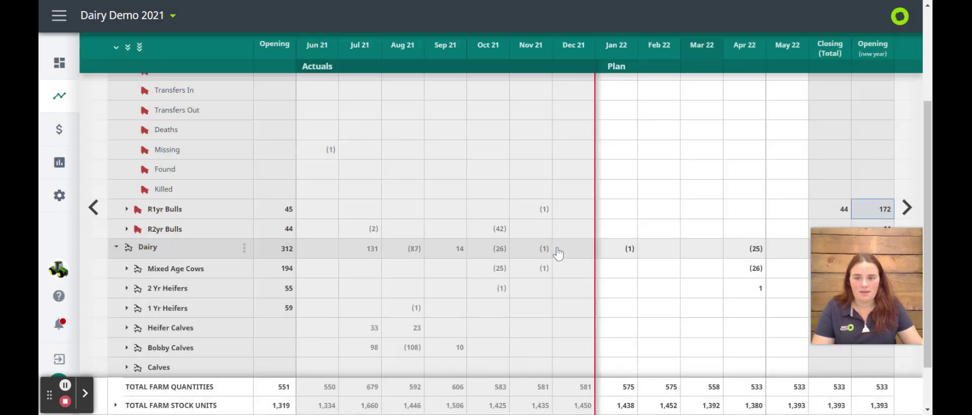
pyautogui.scroll(-2, 557, 253)
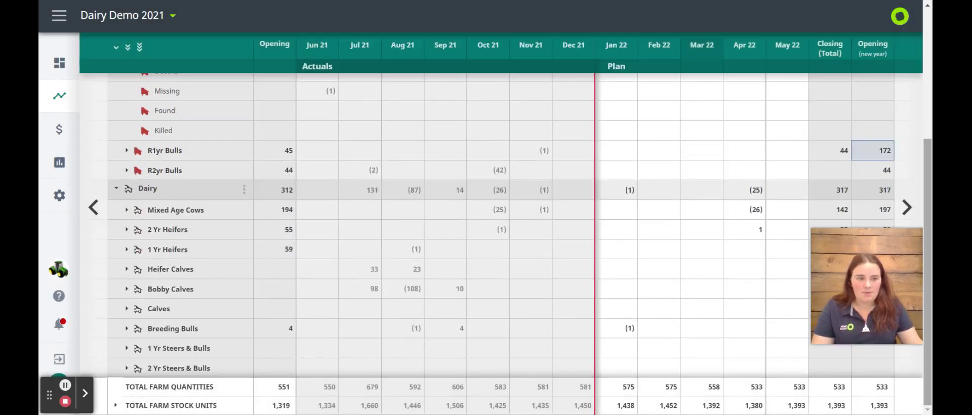
pyautogui.moveTo(861, 283); pyautogui.dragTo(866, 312)
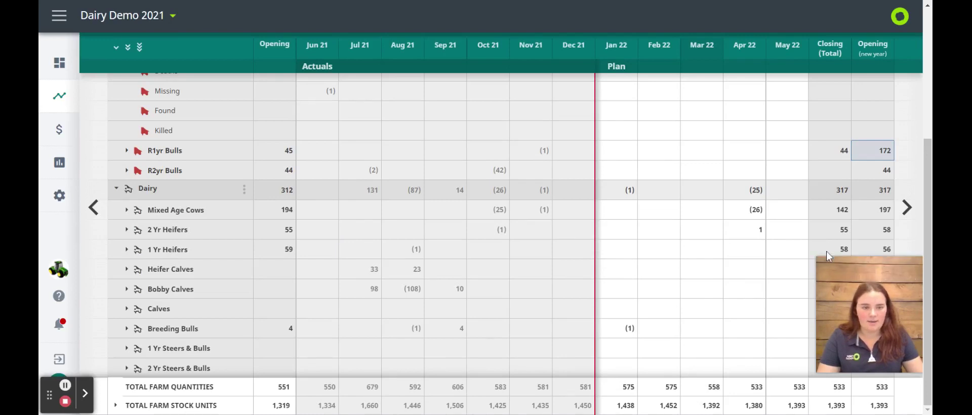
pyautogui.click(838, 255)
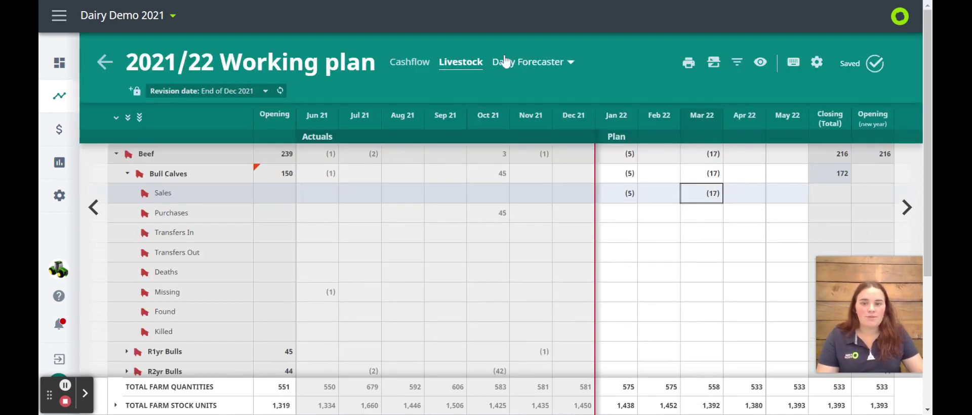
# - Open the Dairy Forecaster for Season 2021/22 and update its Fonterra prices
pyautogui.click(505, 61)
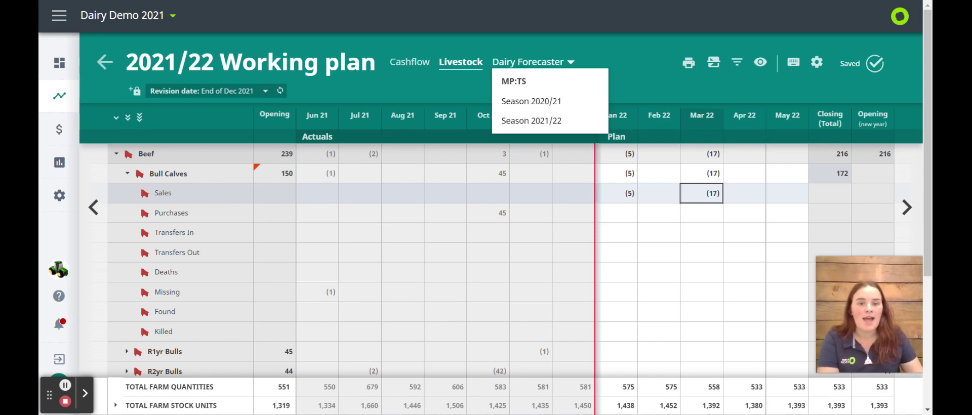
pyautogui.click(499, 119)
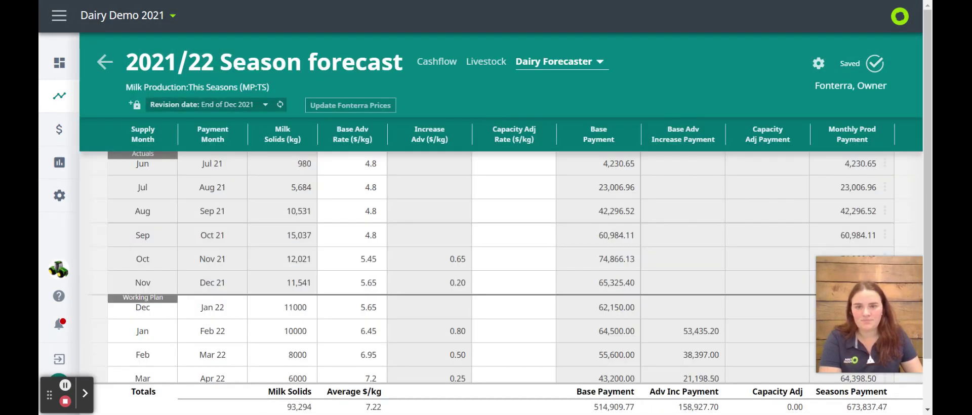
pyautogui.click(310, 105)
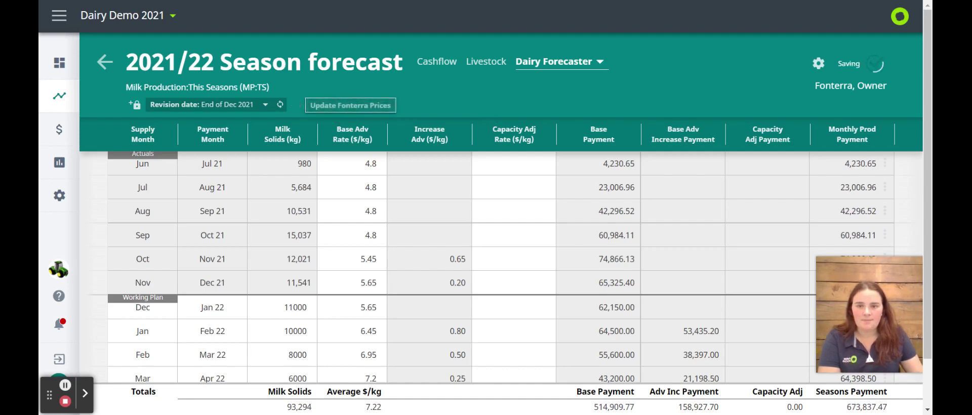
# - Review the season forecast's bank account, dairy company, farming type and management tag settings, and close them without saving
pyautogui.click(815, 63)
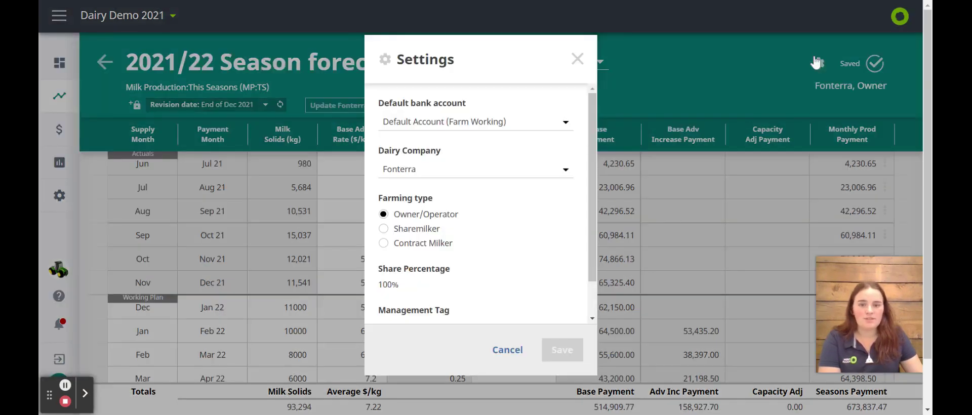
pyautogui.click(500, 122)
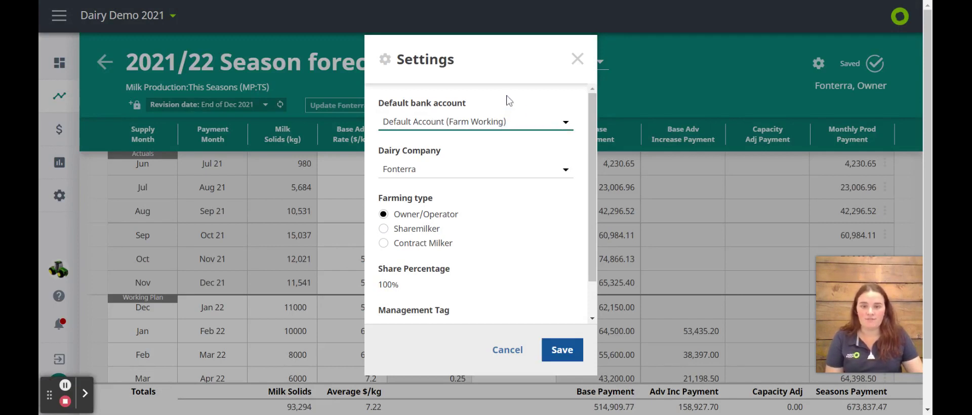
pyautogui.click(509, 99)
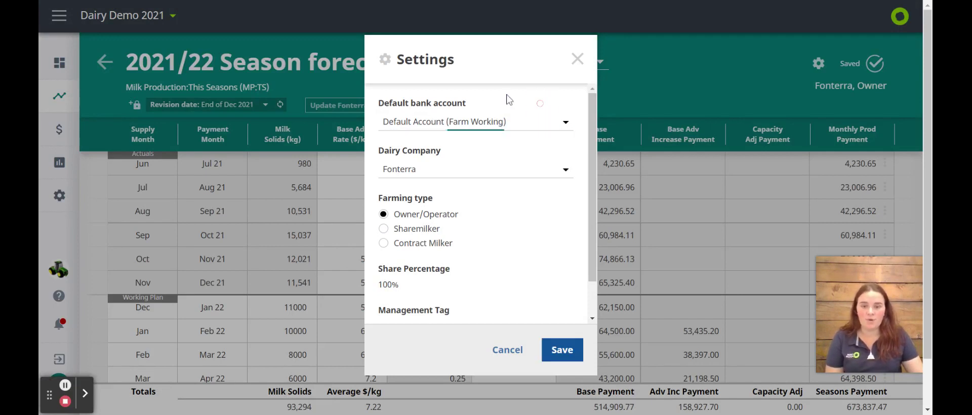
pyautogui.click(381, 168)
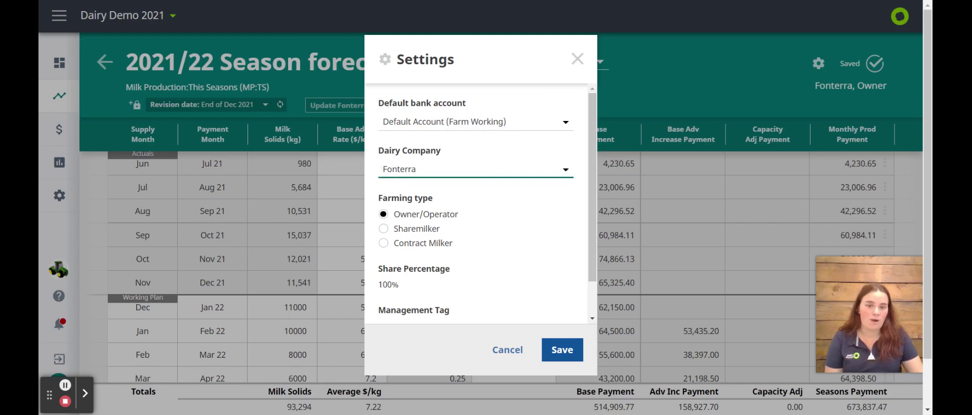
pyautogui.click(428, 146)
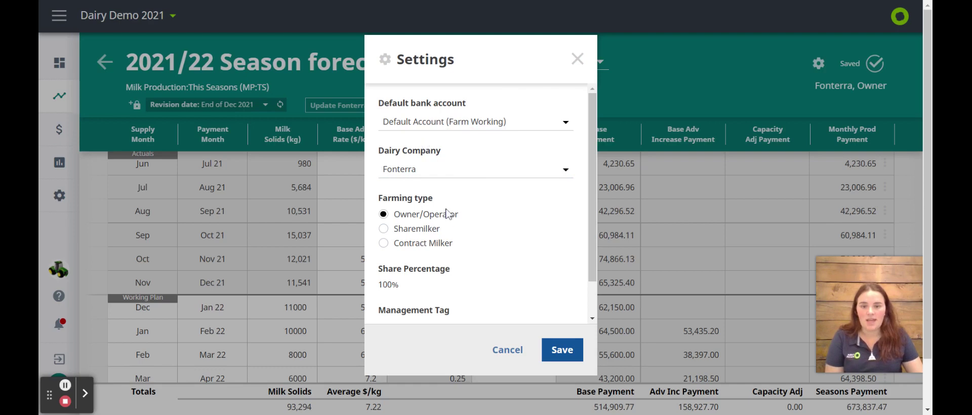
pyautogui.scroll(-1, 446, 212)
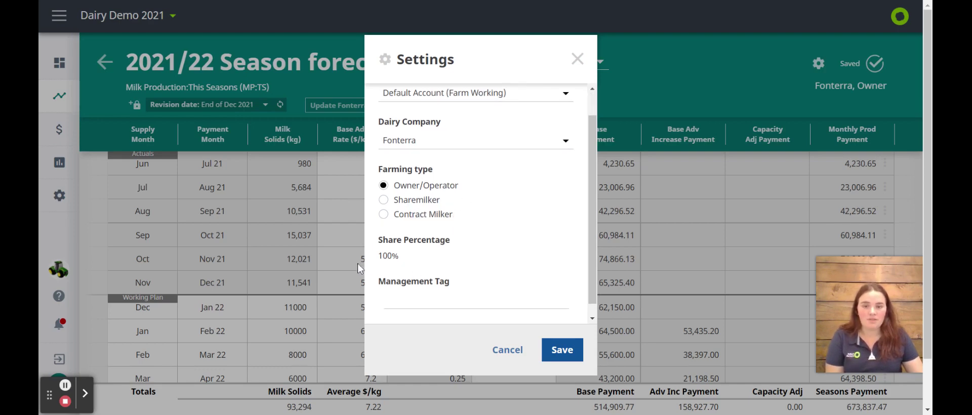
pyautogui.scroll(-1, 385, 272)
pyautogui.click(400, 287)
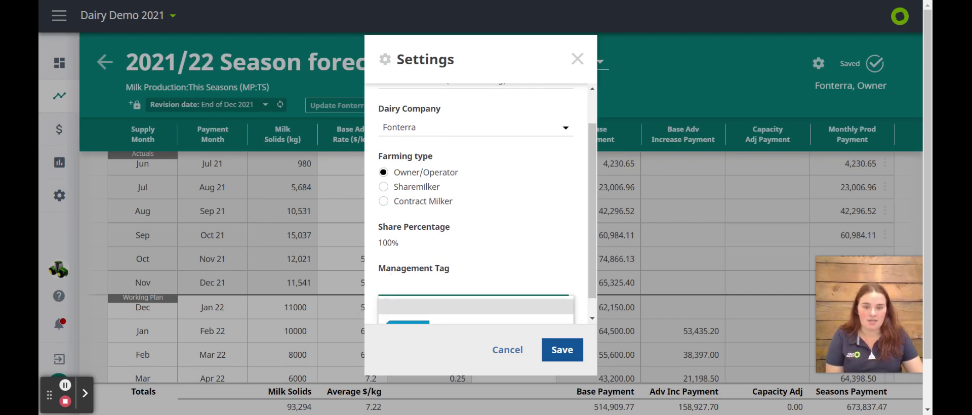
pyautogui.scroll(-1, 506, 256)
pyautogui.scroll(-2, 506, 256)
pyautogui.scroll(2, 460, 225)
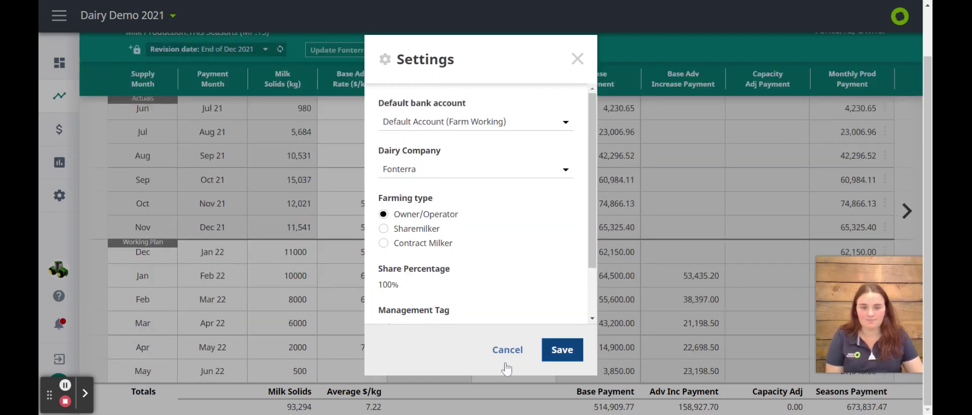
pyautogui.click(520, 350)
pyautogui.scroll(2, 644, 288)
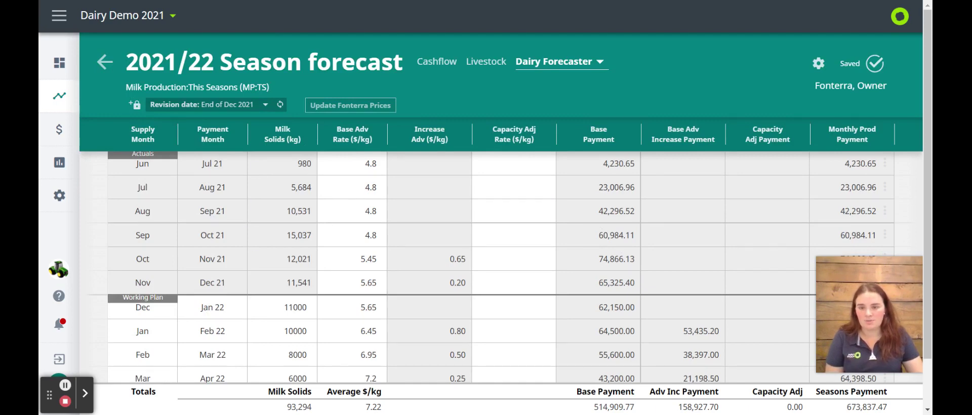
# - Review the season forecast's monthly rows and the editable planned milk solids from December to March
pyautogui.scroll(-1, 269, 349)
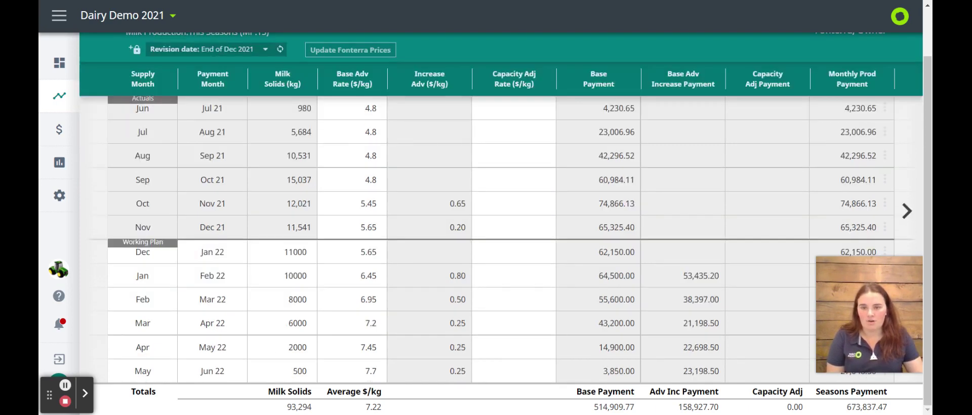
pyautogui.scroll(1, 335, 125)
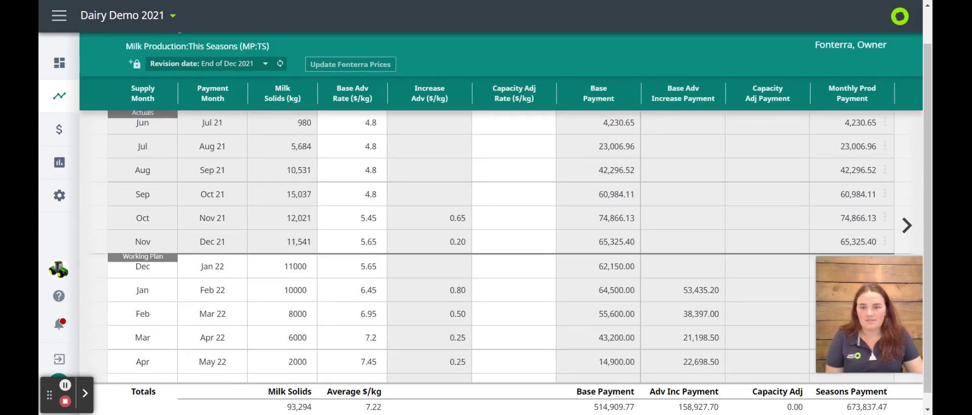
pyautogui.scroll(-1, 306, 228)
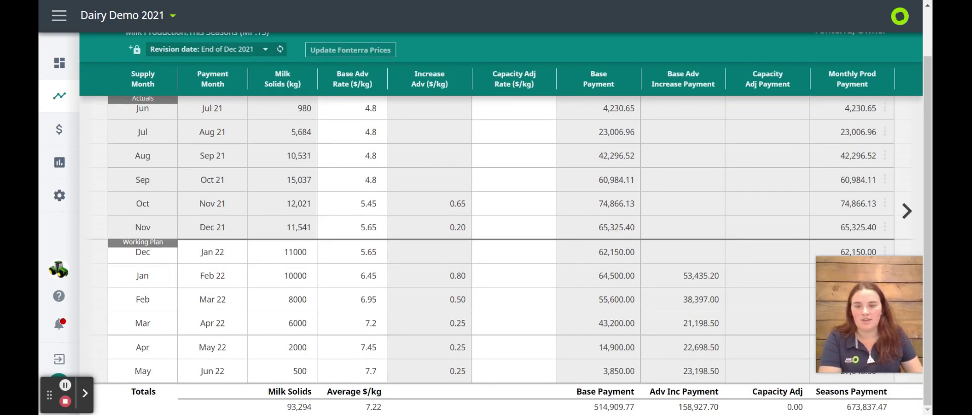
pyautogui.click(304, 252)
pyautogui.click(304, 251)
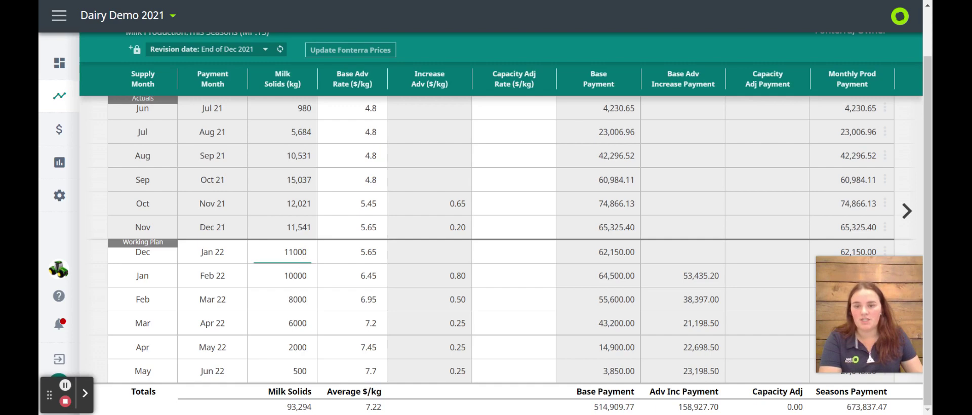
pyautogui.click(307, 277)
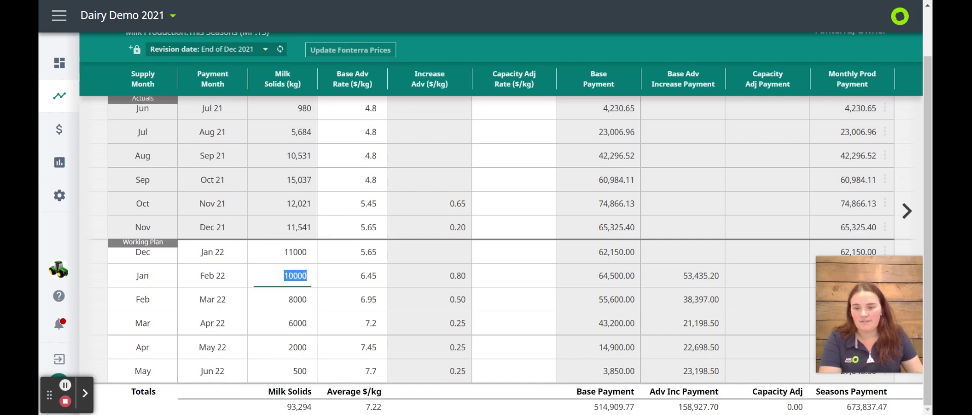
pyautogui.click(304, 301)
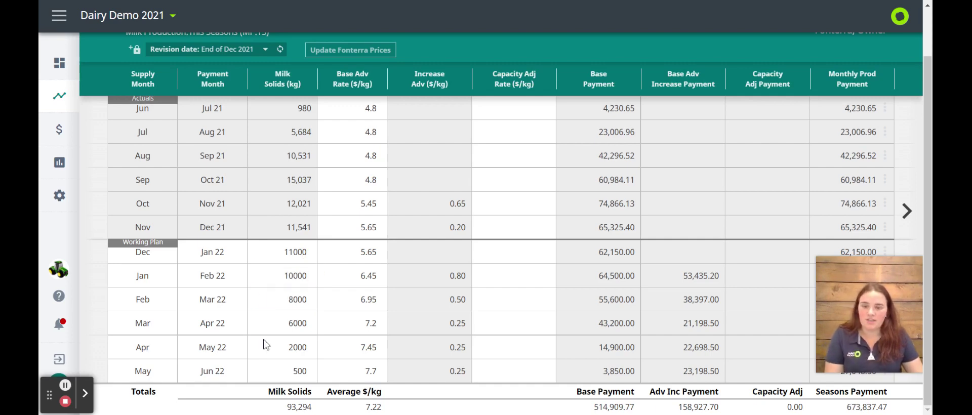
pyautogui.click(305, 323)
pyautogui.doubleClick(306, 323)
# - Return to the working plan's cashflow and look through its income, expense and GST rows
pyautogui.scroll(2, 405, 152)
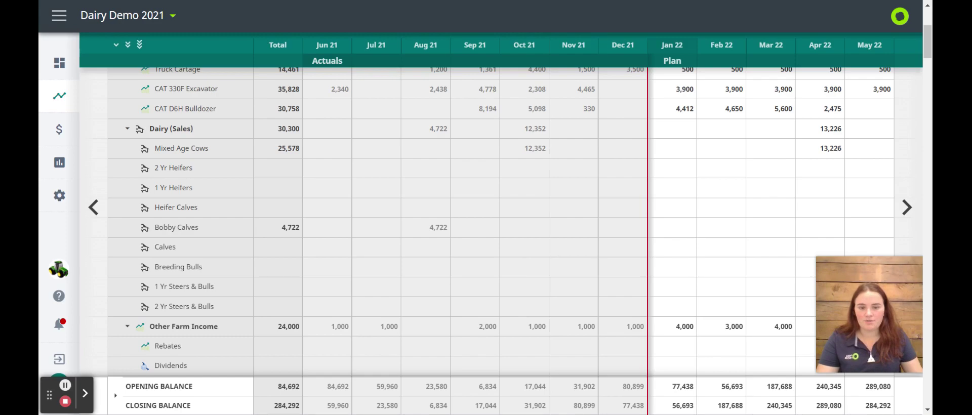
pyautogui.scroll(-15, 677, 228)
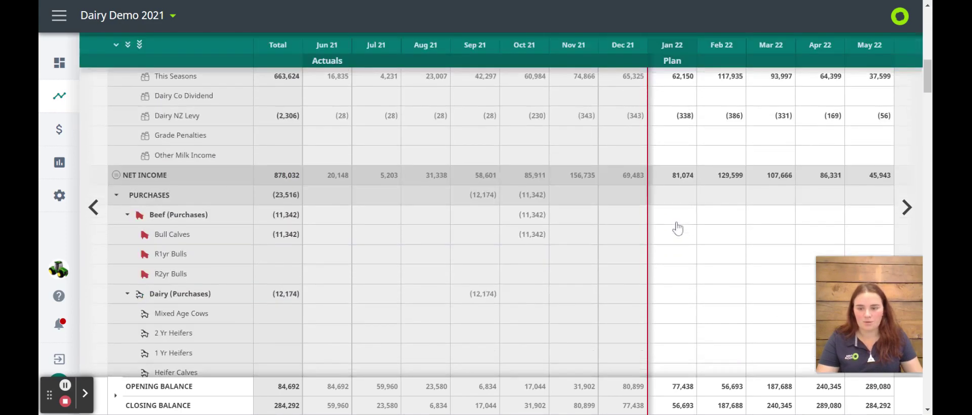
pyautogui.scroll(-20, 677, 229)
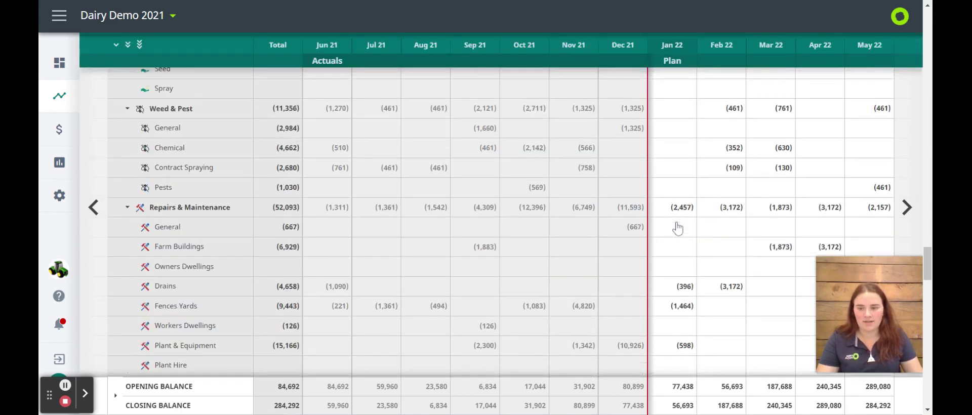
pyautogui.scroll(-1, 677, 229)
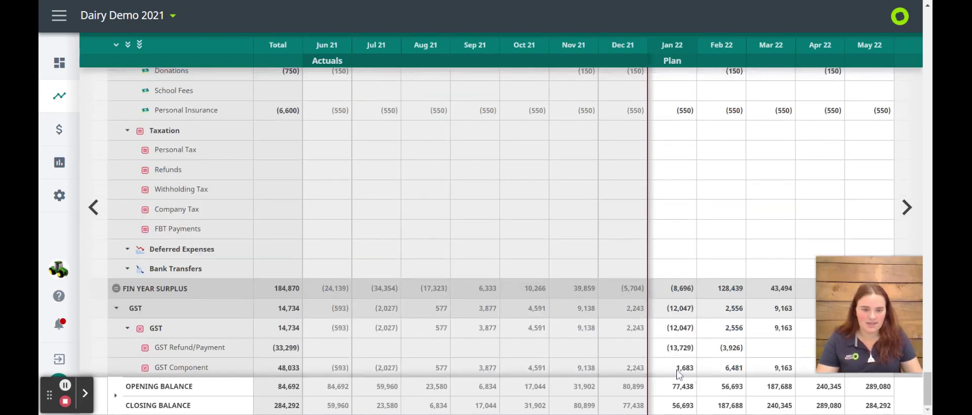
pyautogui.scroll(5, 604, 361)
pyautogui.scroll(5, 604, 361)
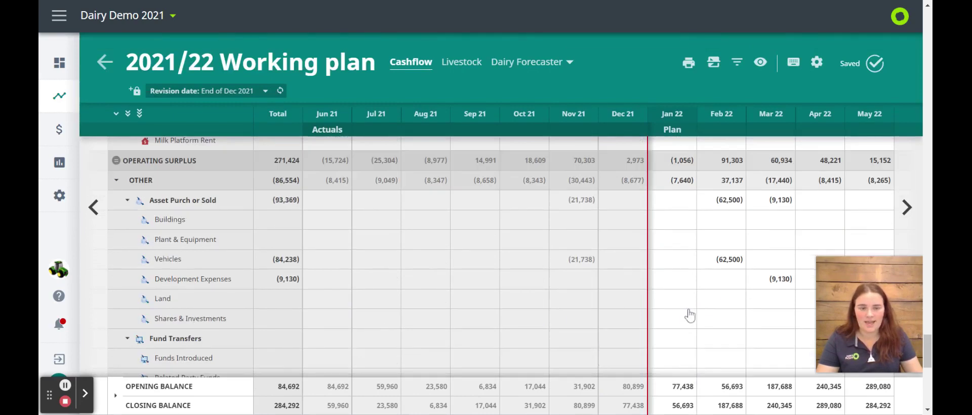
# - Try a planned Land amount of -2500 for February 2022 in the cashflow and clear the digits again
pyautogui.click(689, 316)
pyautogui.write('-')
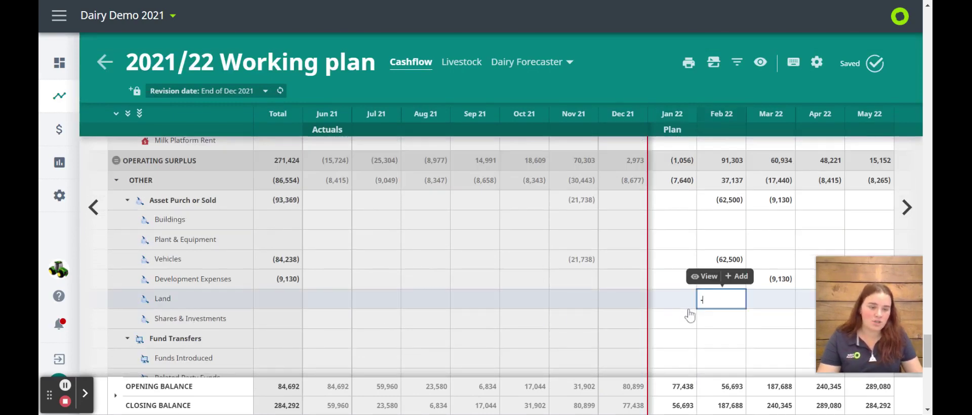
pyautogui.write('2500')
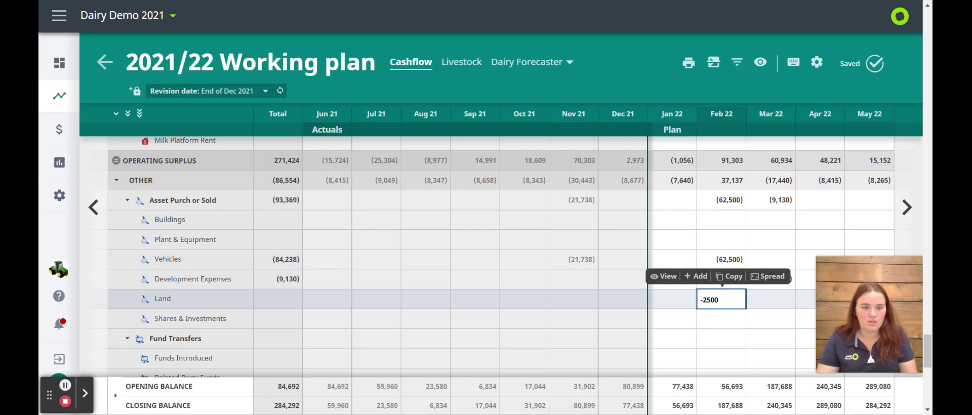
pyautogui.scroll(5, 501, 258)
pyautogui.scroll(-5, 501, 258)
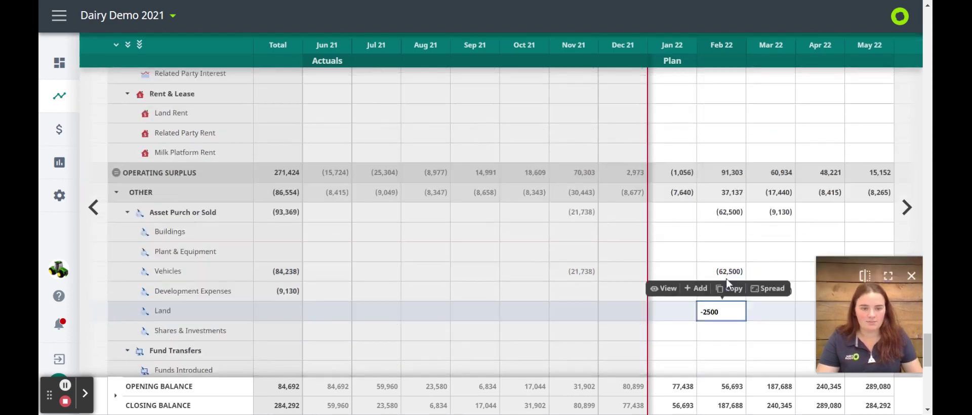
pyautogui.press('BackSpace')
pyautogui.press('BackSpace')
pyautogui.press('BackSpace')
pyautogui.press('BackSpace')
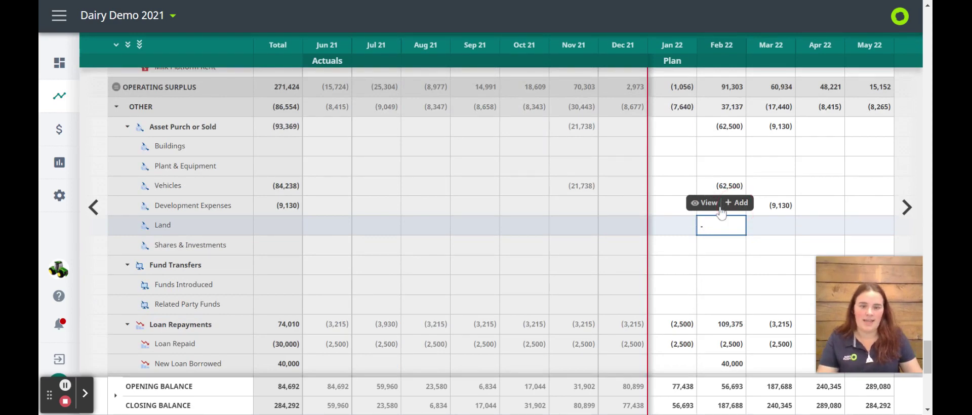
# - View the Add Planned Item form for Land in February 2022 and close it without saving
pyautogui.click(722, 208)
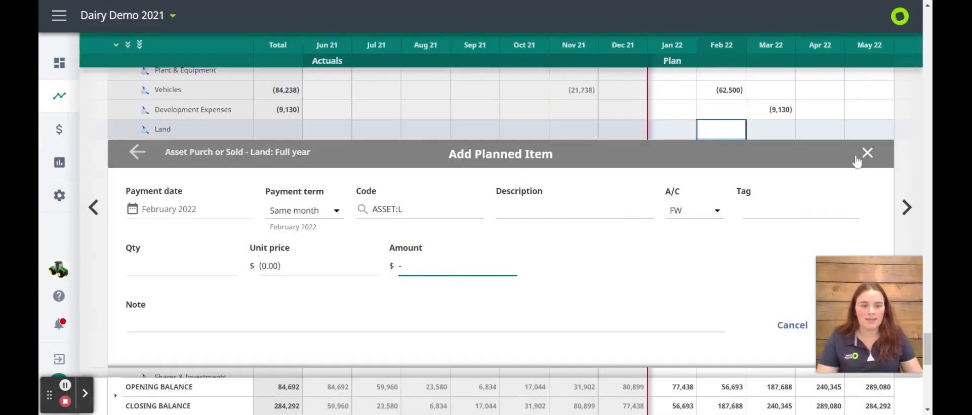
pyautogui.click(794, 132)
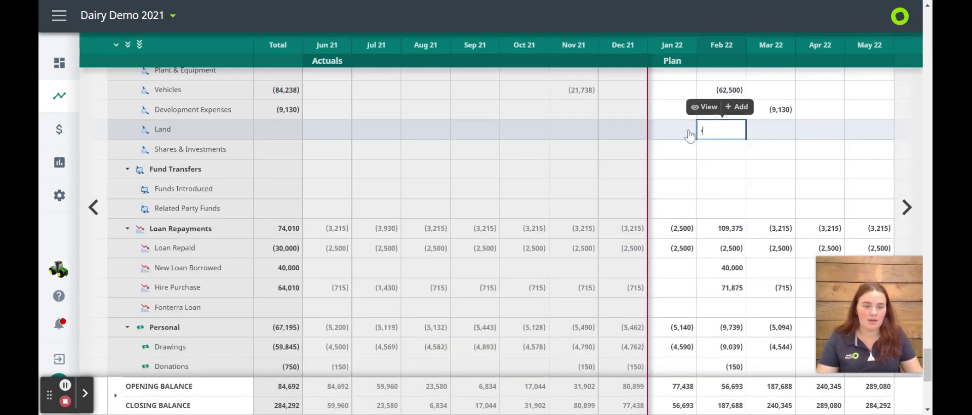
# - Move off the Land cell for February 2022 and return to the income section of the cashflow
pyautogui.press('Down')
pyautogui.press('Down')
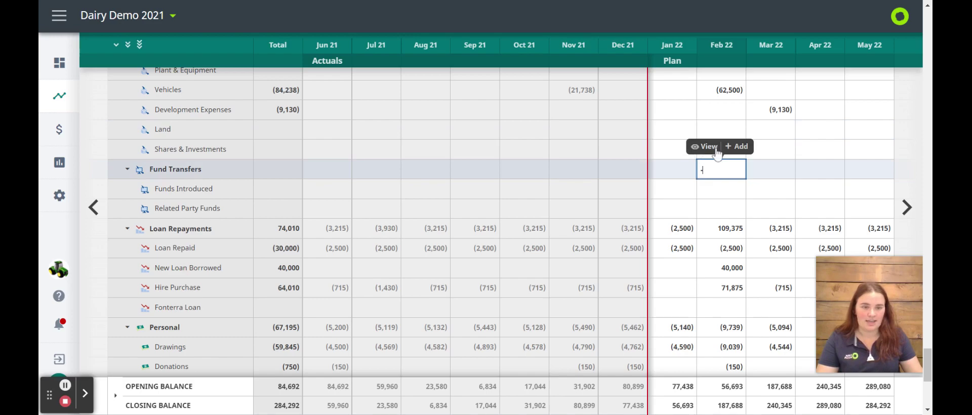
pyautogui.scroll(10, 665, 199)
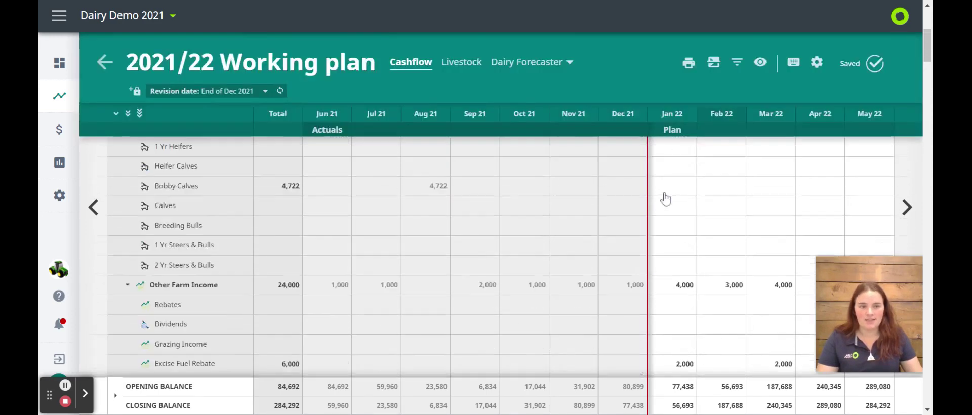
pyautogui.scroll(5, 665, 198)
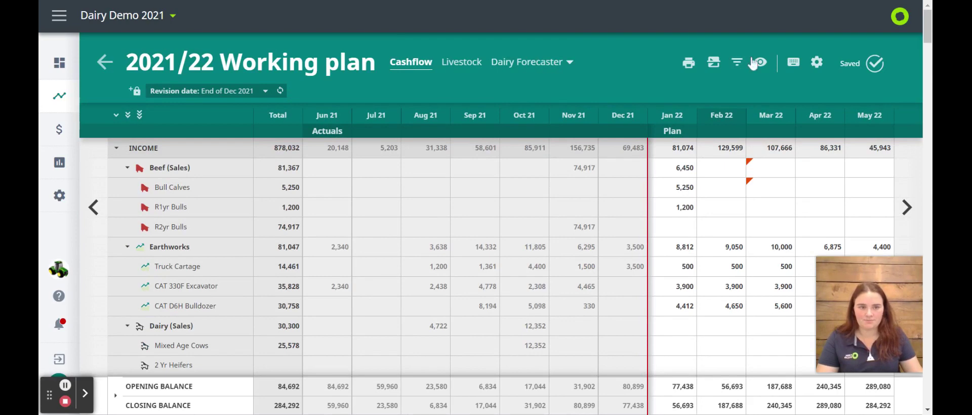
# - Open the Analysis by Code report from the management reports
pyautogui.moveTo(59, 195)
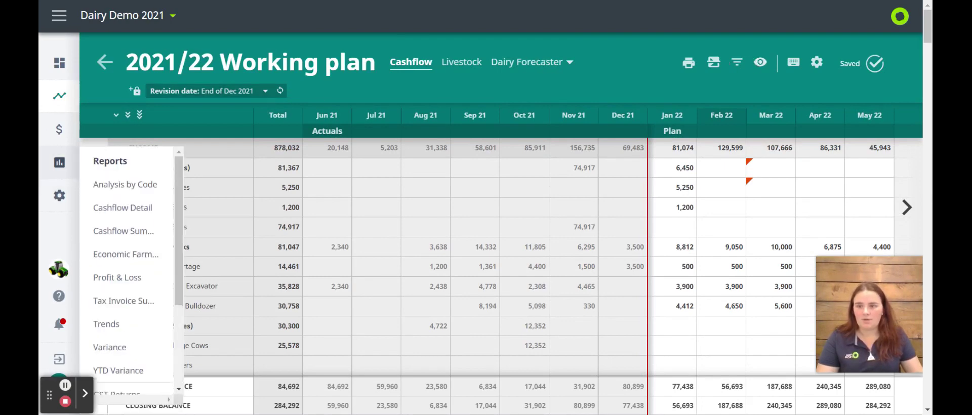
pyautogui.click(59, 162)
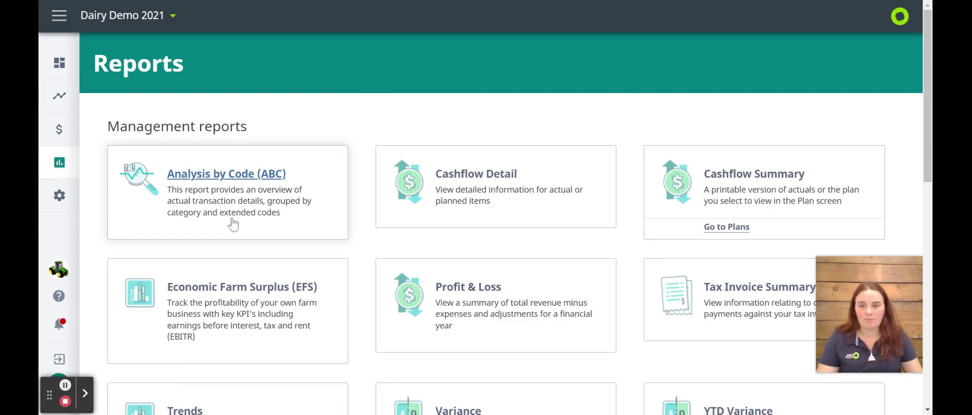
pyautogui.click(202, 191)
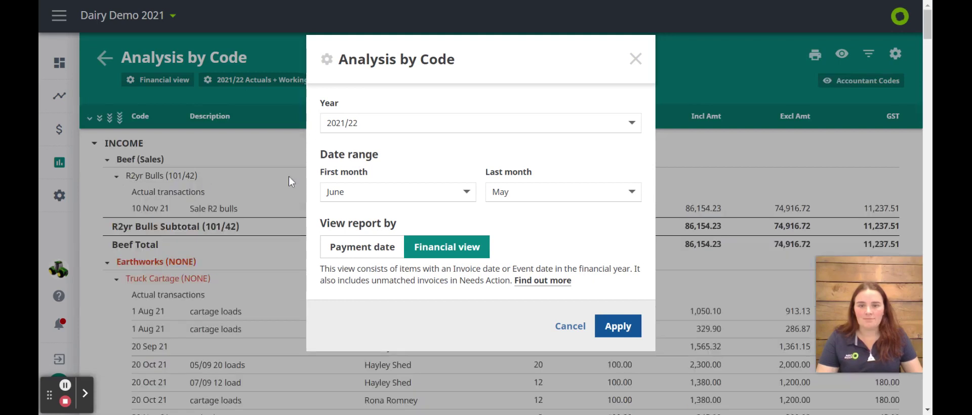
# - Run the Analysis by Code report by payment date, keeping the 2021/22 year and the June to May date range
pyautogui.click(330, 200)
pyautogui.click(330, 201)
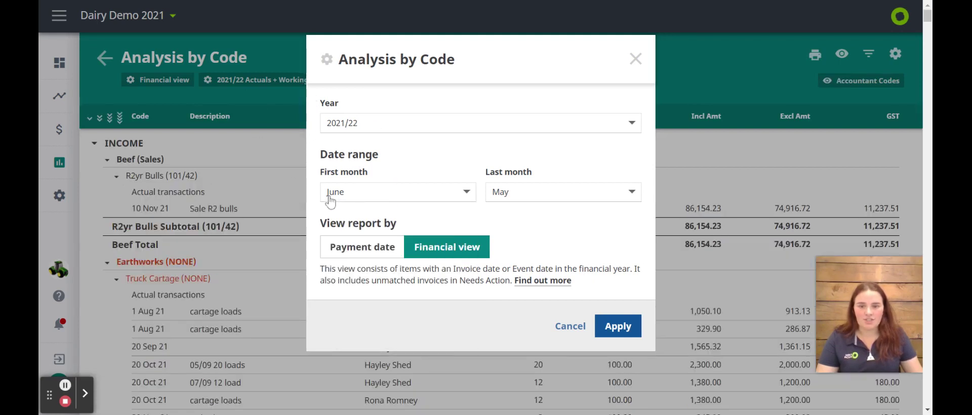
pyautogui.click(484, 194)
pyautogui.click(471, 145)
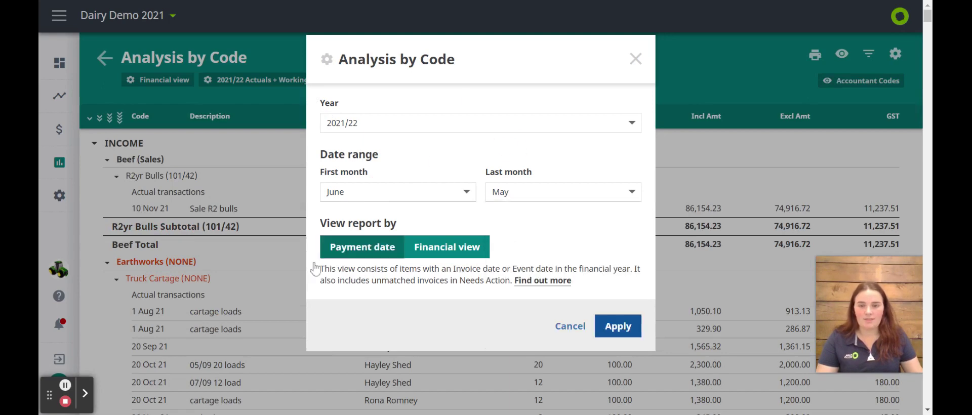
pyautogui.click(362, 248)
pyautogui.click(405, 251)
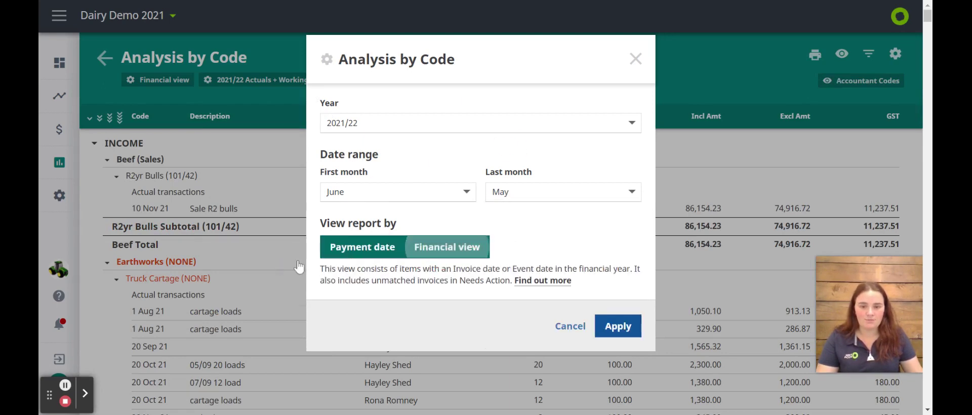
pyautogui.click(362, 248)
pyautogui.click(613, 325)
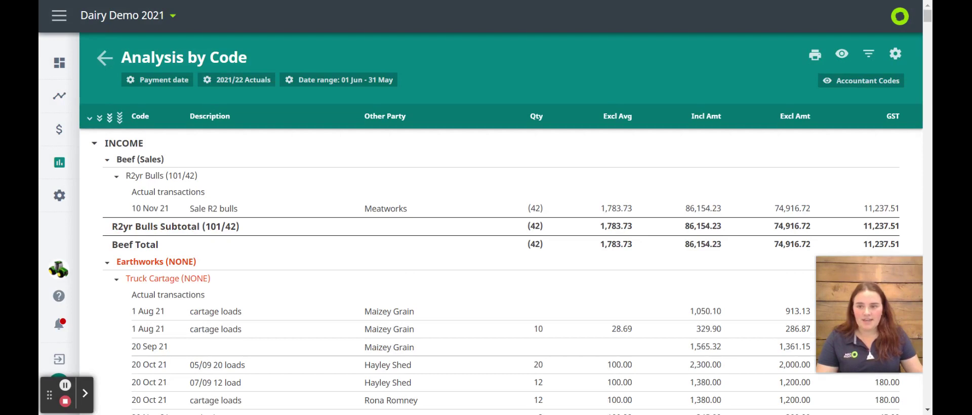
# - Compare the report at category level and full transaction level, and leave it expanded to the subcodes
pyautogui.click(89, 118)
pyautogui.click(109, 118)
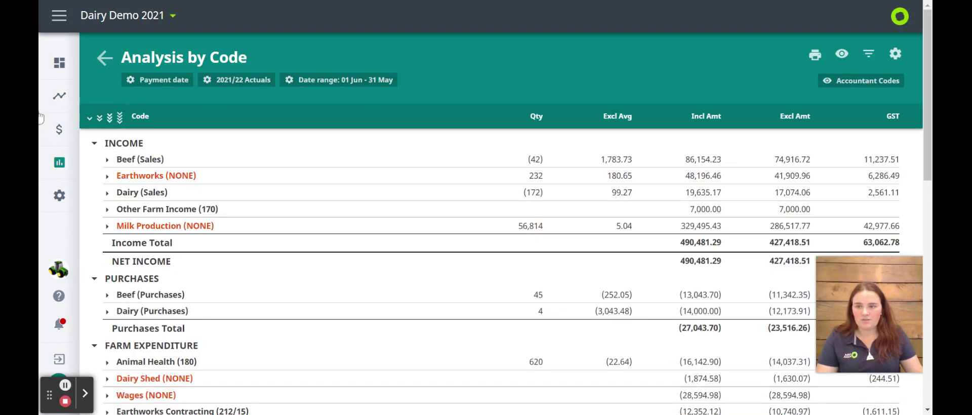
pyautogui.click(120, 118)
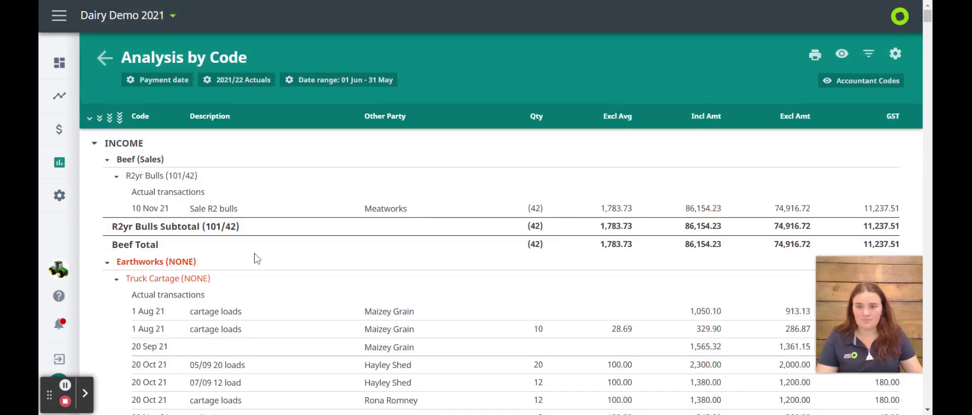
pyautogui.scroll(-3, 256, 266)
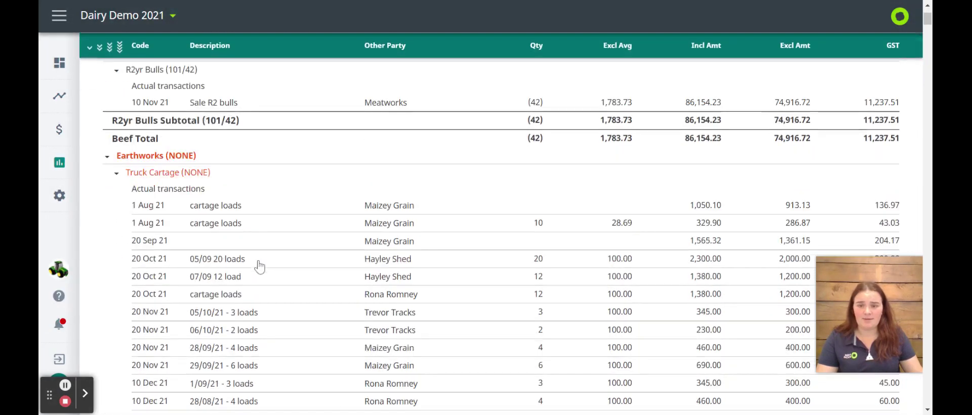
pyautogui.scroll(3, 256, 265)
pyautogui.click(108, 118)
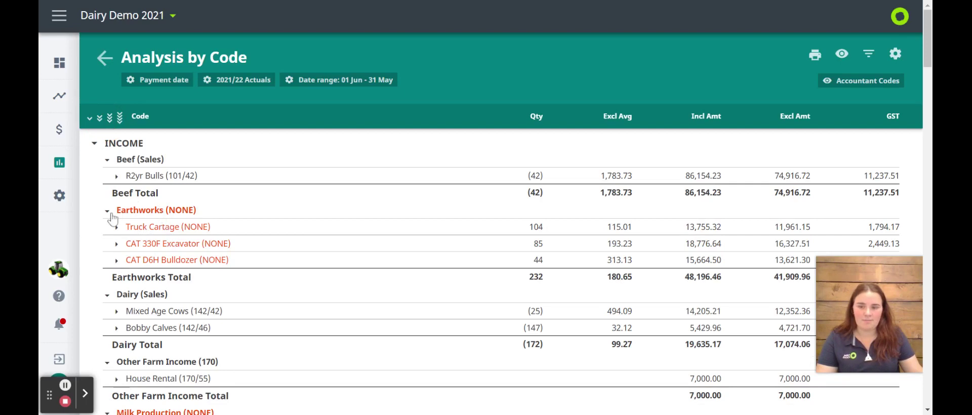
# - Highlight the accountant code of R2yr Bulls, expand its transactions, and collapse the Beef (Sales) group
pyautogui.moveTo(197, 176); pyautogui.dragTo(163, 175)
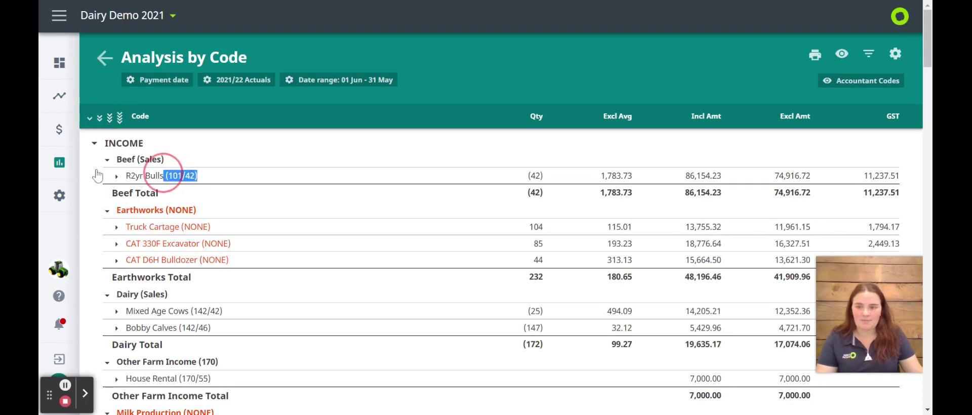
pyautogui.click(116, 176)
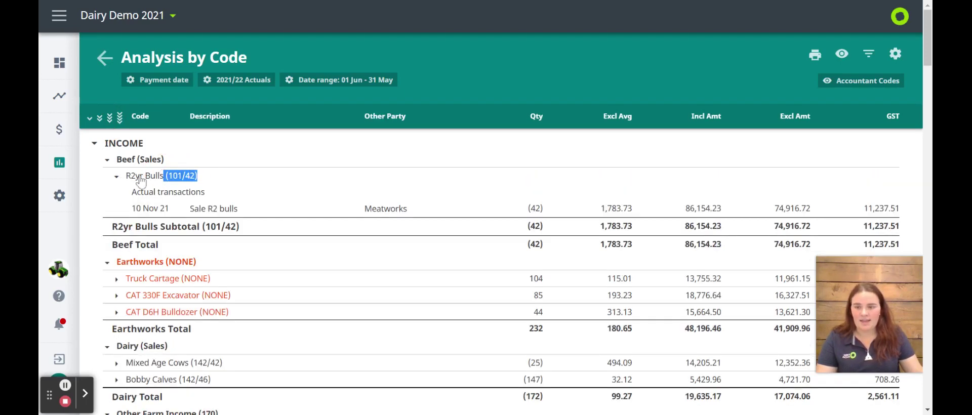
pyautogui.click(147, 160)
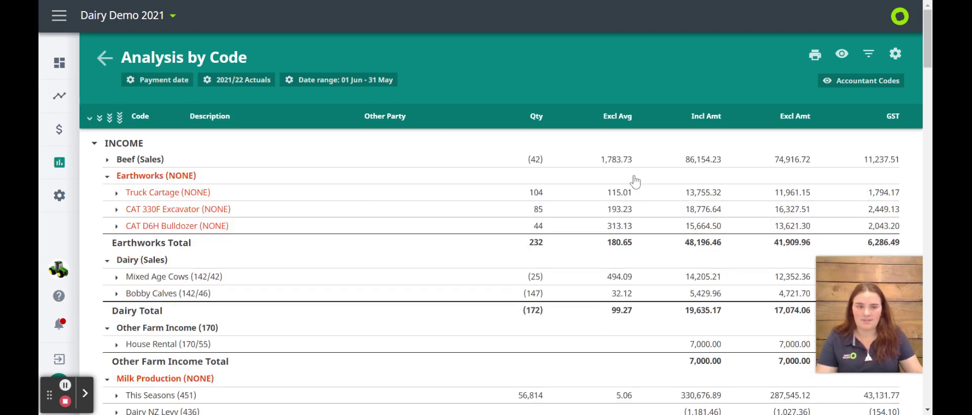
# - Show the report with Farm codes instead of Accountant codes, keeping Additional Note and Cents in the details
pyautogui.click(826, 75)
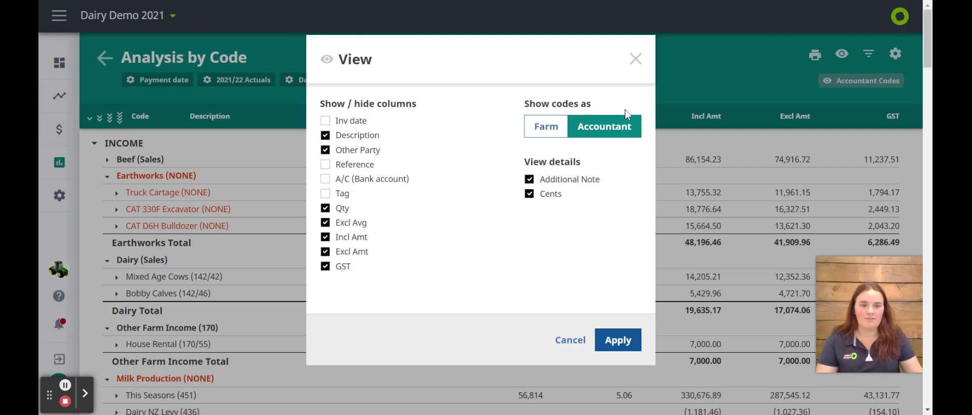
pyautogui.click(524, 127)
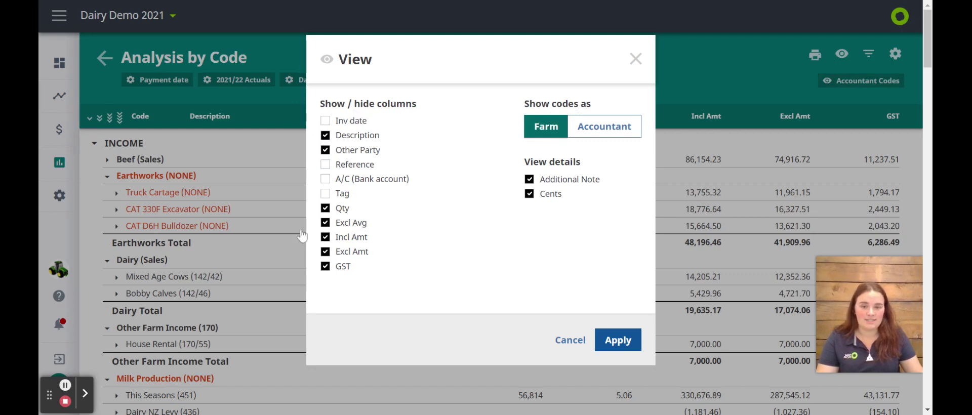
pyautogui.click(528, 192)
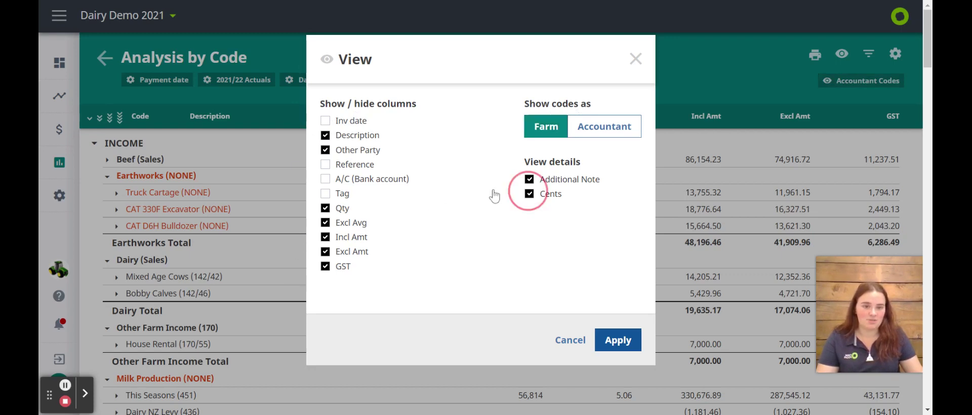
pyautogui.click(528, 192)
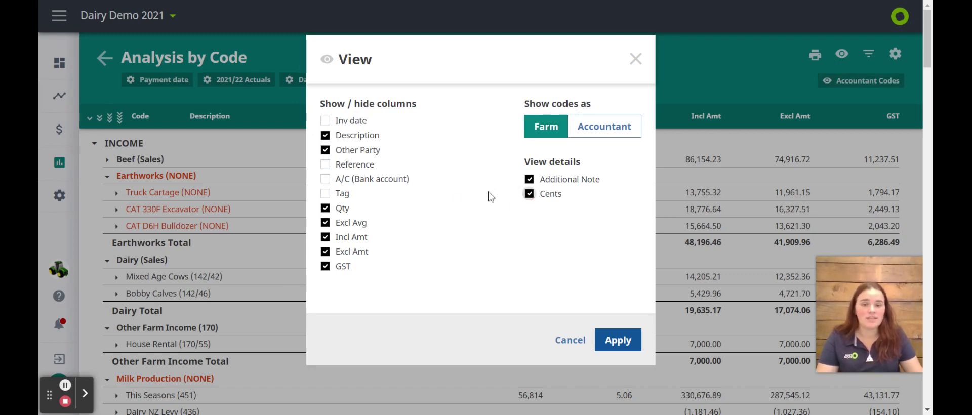
pyautogui.click(617, 342)
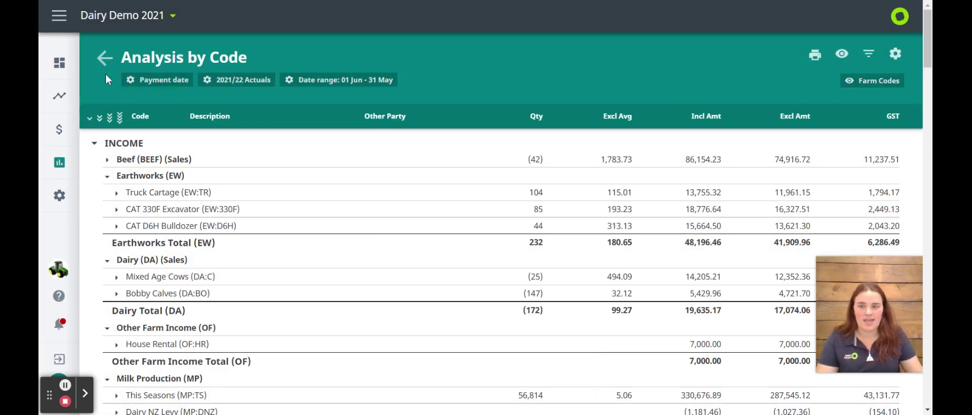
# - View the report's print and export options and its column view settings, closing both without changes
pyautogui.scroll(-5, 190, 254)
pyautogui.scroll(6, 190, 254)
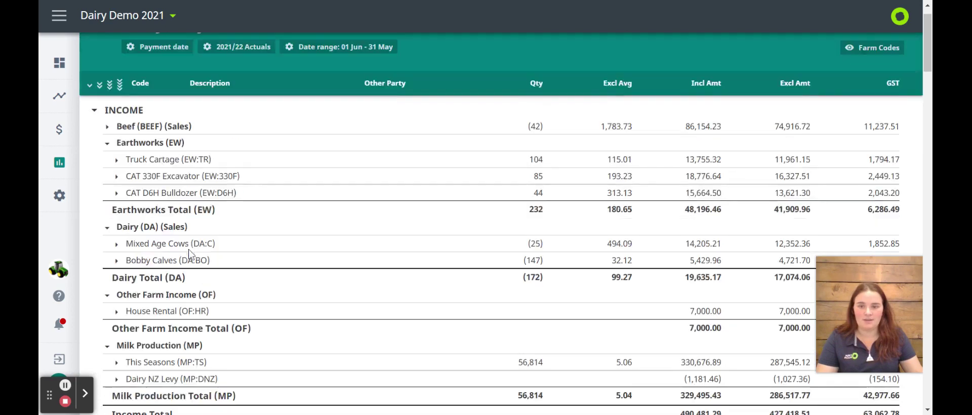
pyautogui.click(815, 55)
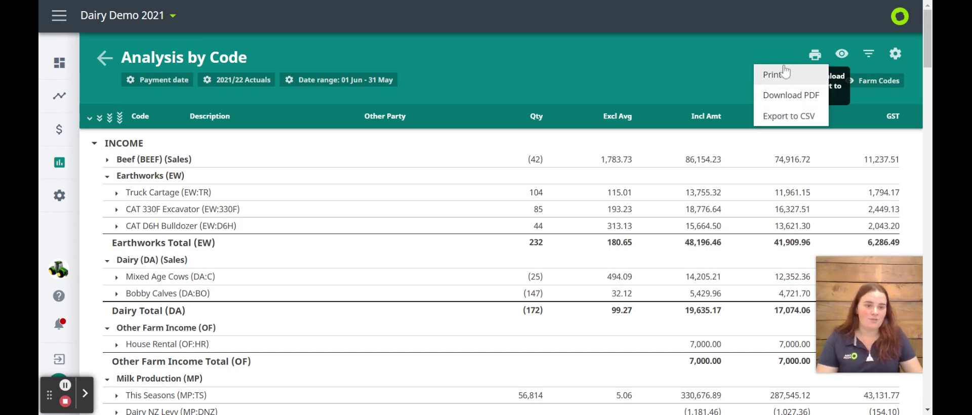
pyautogui.click(764, 36)
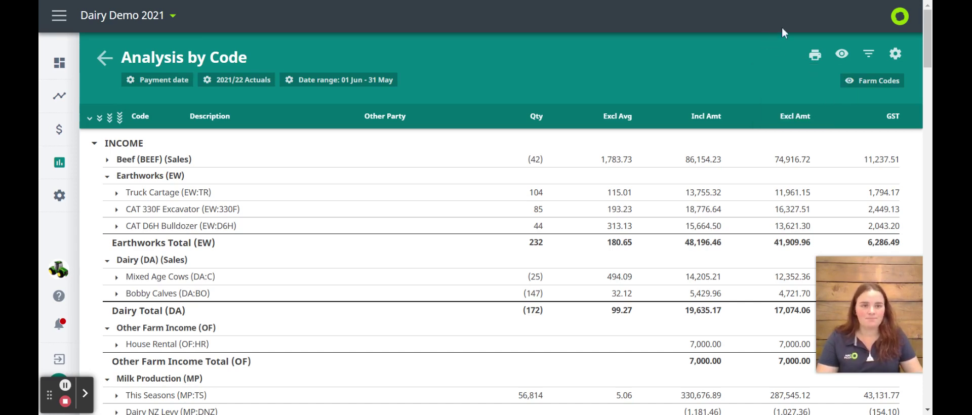
pyautogui.click(841, 54)
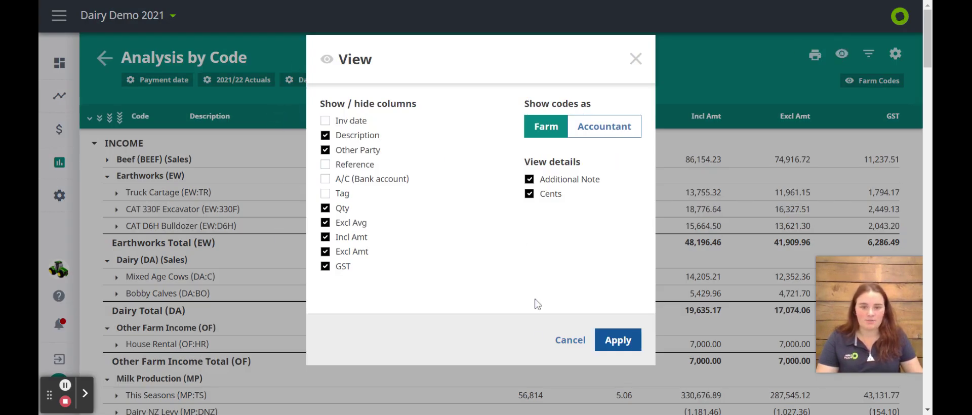
pyautogui.click(552, 340)
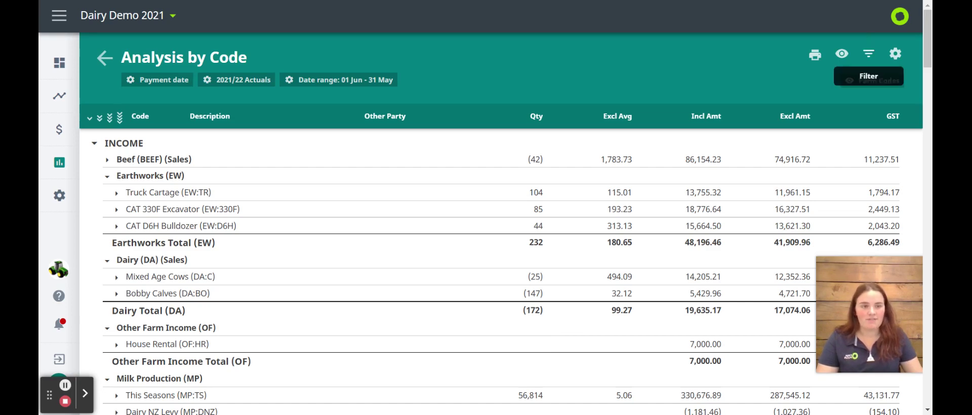
# - Filter the report to the Beef income codes and expand the Beef (Sales) group to its transactions
pyautogui.click(867, 50)
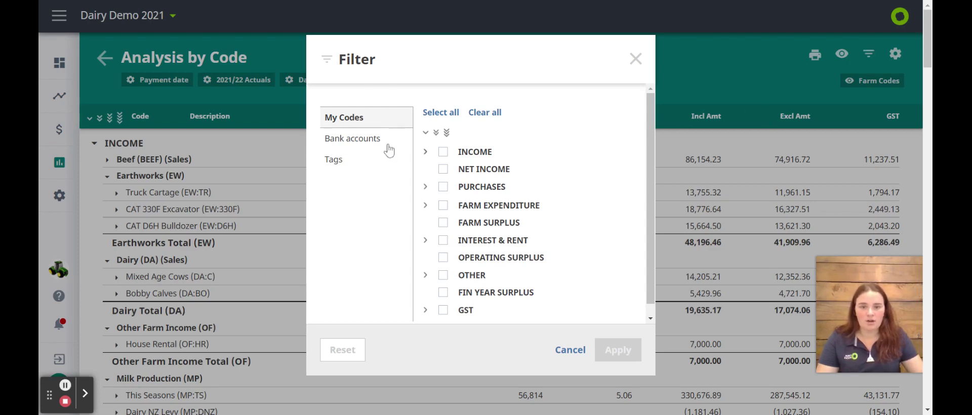
pyautogui.click(457, 170)
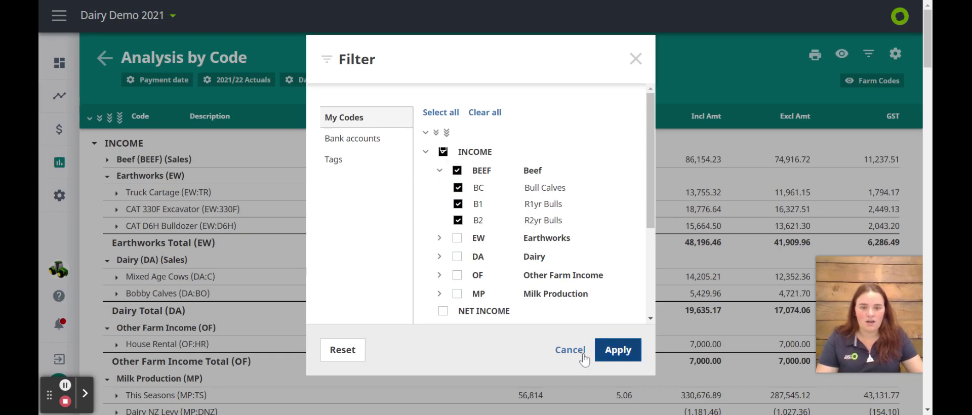
pyautogui.click(605, 351)
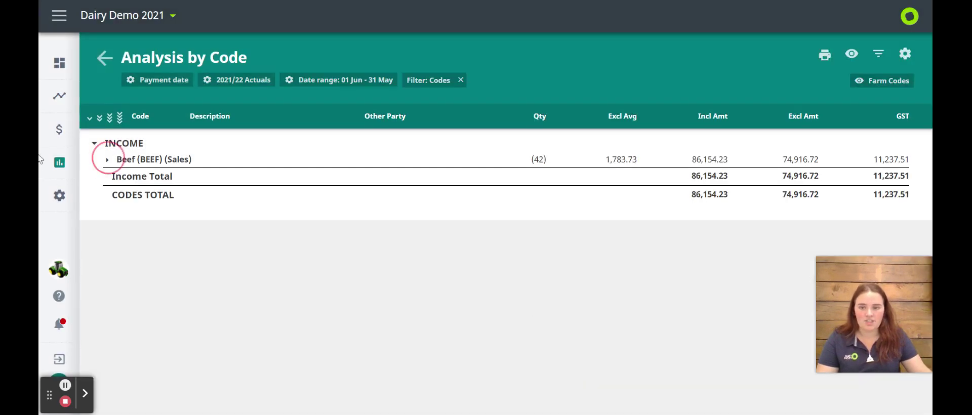
pyautogui.click(107, 159)
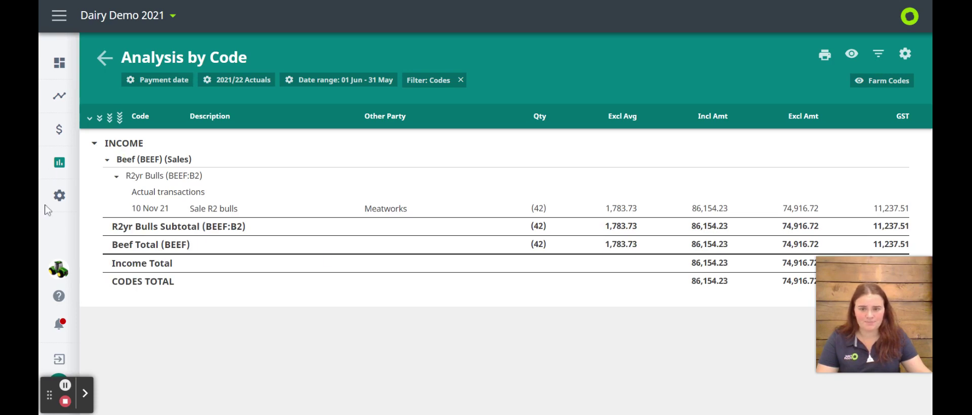
# - Add a tag filter for Beef Block & Contracting to the report, leaving out its Run Off and Project subtags
pyautogui.click(881, 52)
pyautogui.click(374, 136)
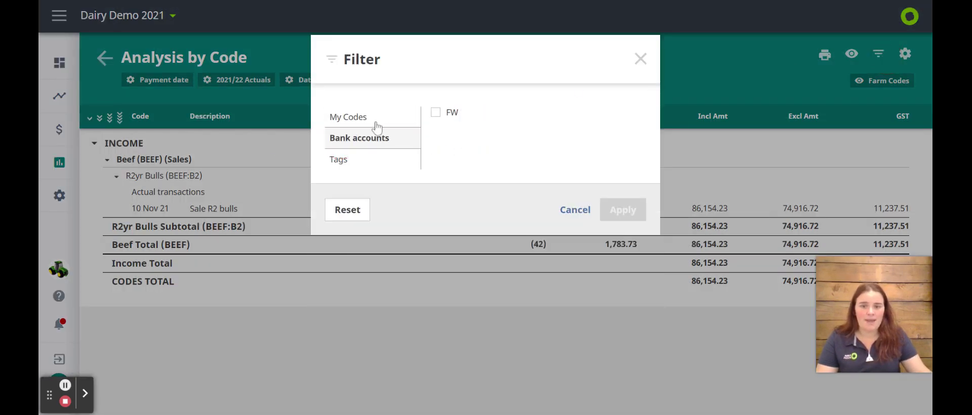
pyautogui.click(344, 163)
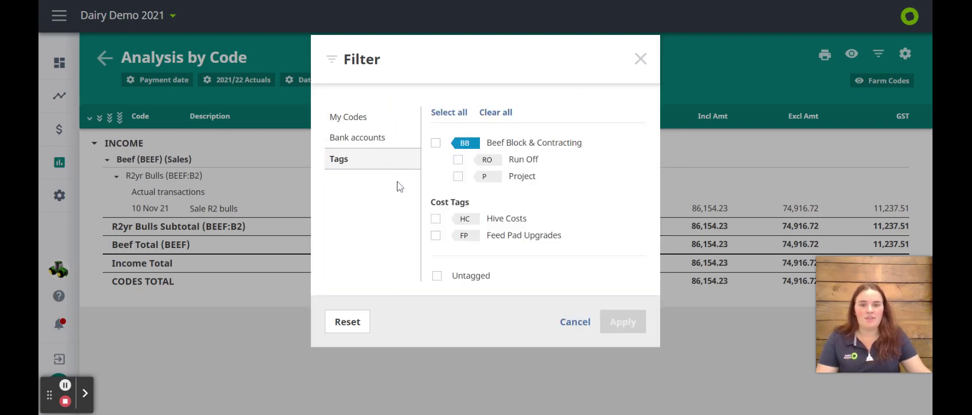
pyautogui.click(436, 142)
pyautogui.click(458, 159)
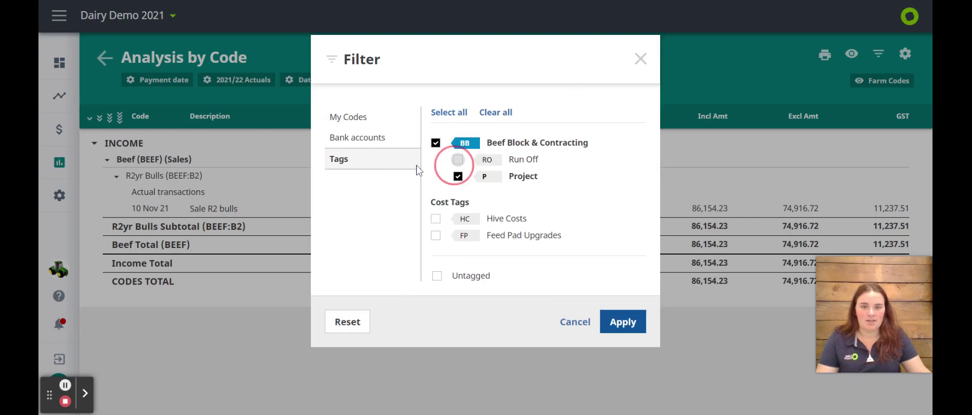
pyautogui.click(457, 176)
pyautogui.click(623, 321)
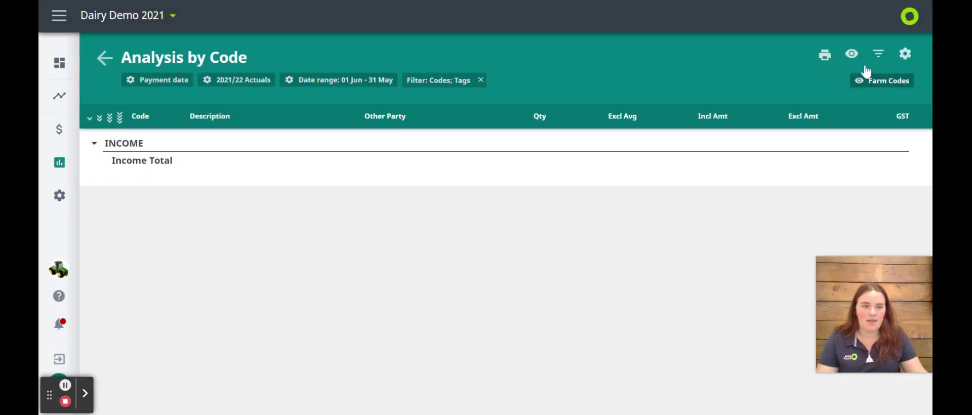
# - Extend the report's filter to all codes and view the year and date range settings, cancelling them without changes
pyautogui.click(878, 54)
pyautogui.click(448, 151)
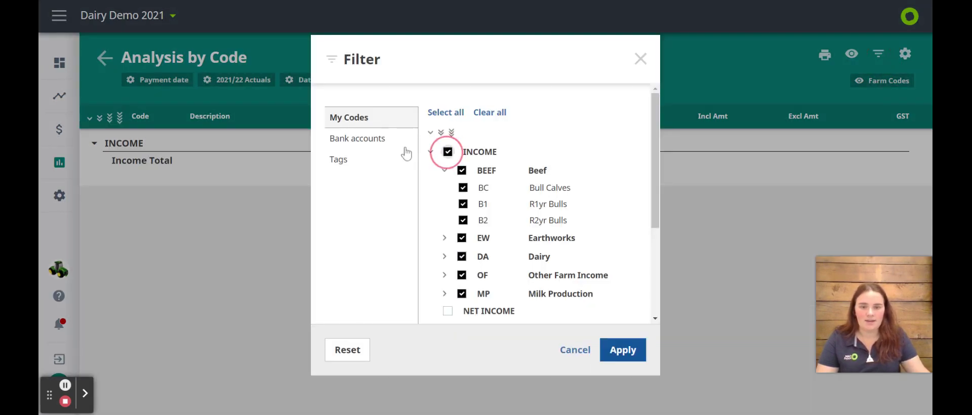
pyautogui.click(445, 112)
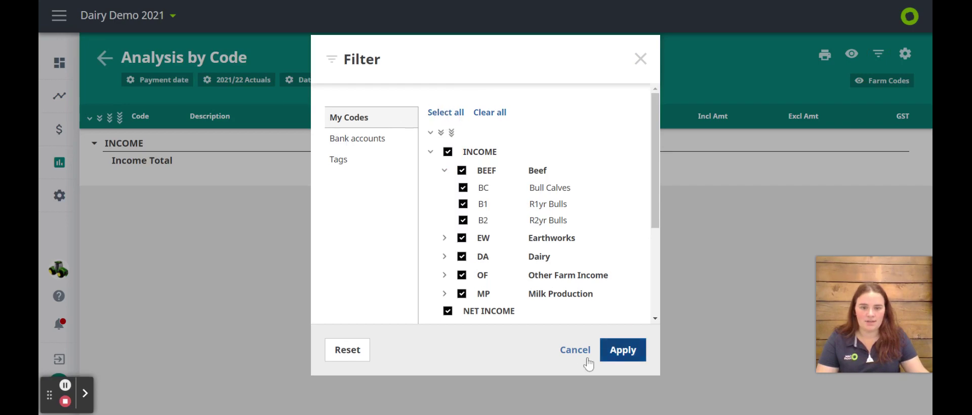
pyautogui.click(607, 353)
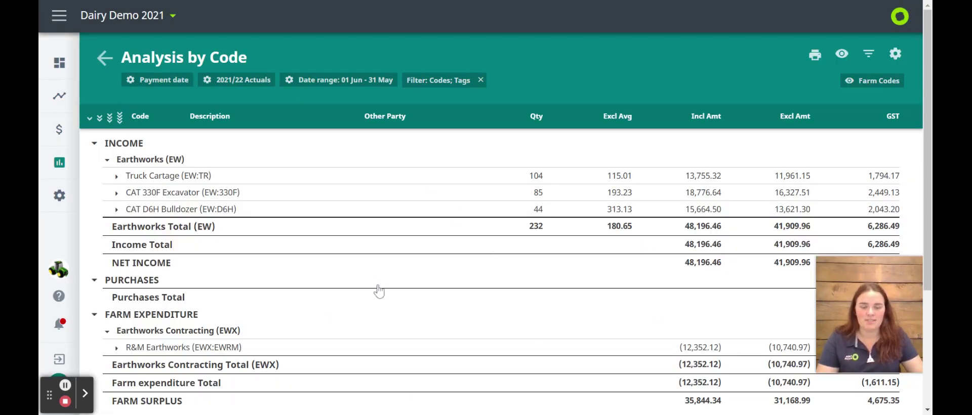
pyautogui.click(896, 55)
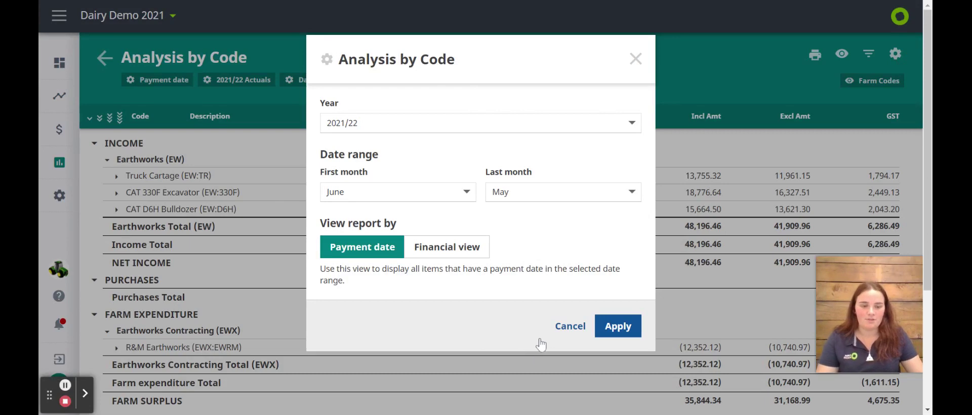
pyautogui.click(562, 328)
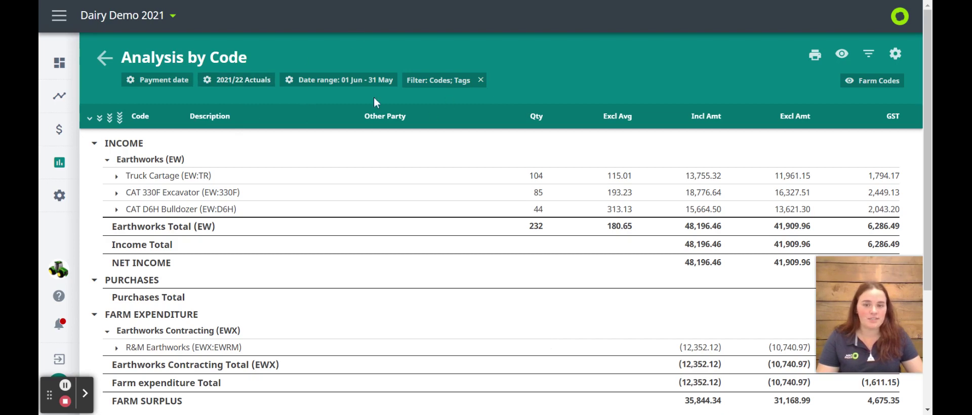
# - Run the Cashflow Detail report for 2021/22 Actuals + Working to view it, and return to the Reports list
pyautogui.click(104, 57)
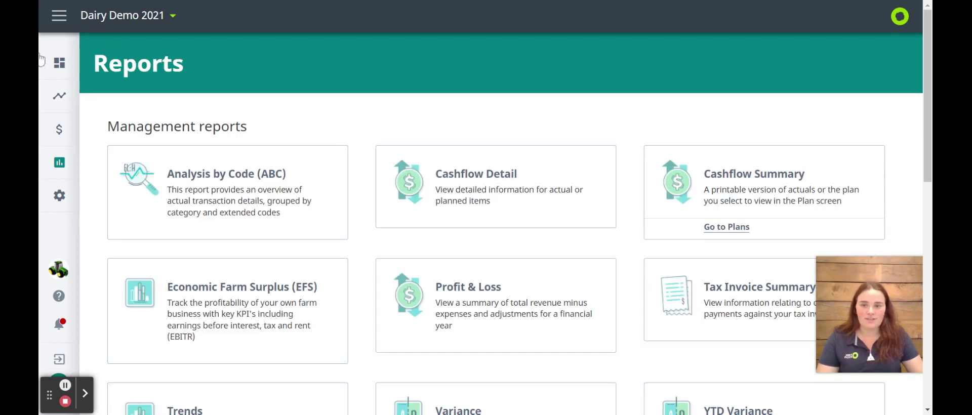
pyautogui.click(457, 204)
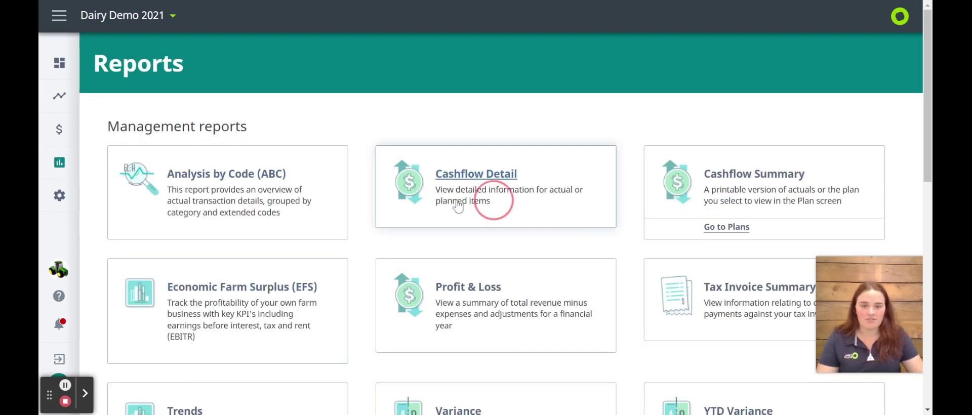
pyautogui.click(617, 350)
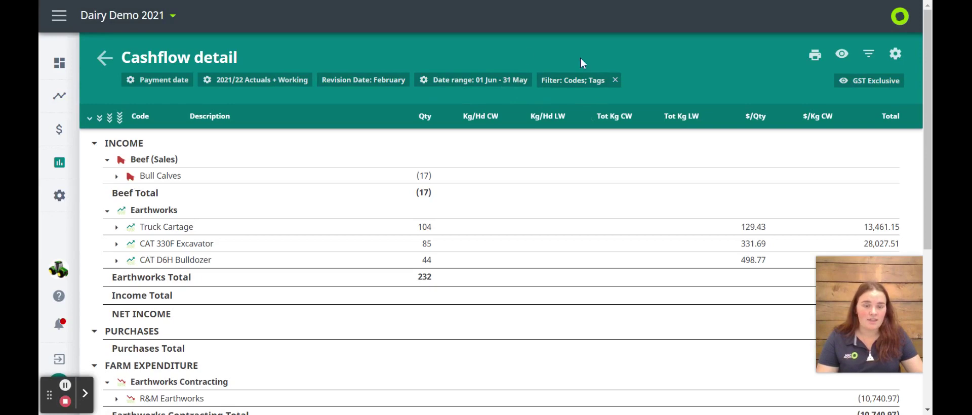
pyautogui.click(105, 58)
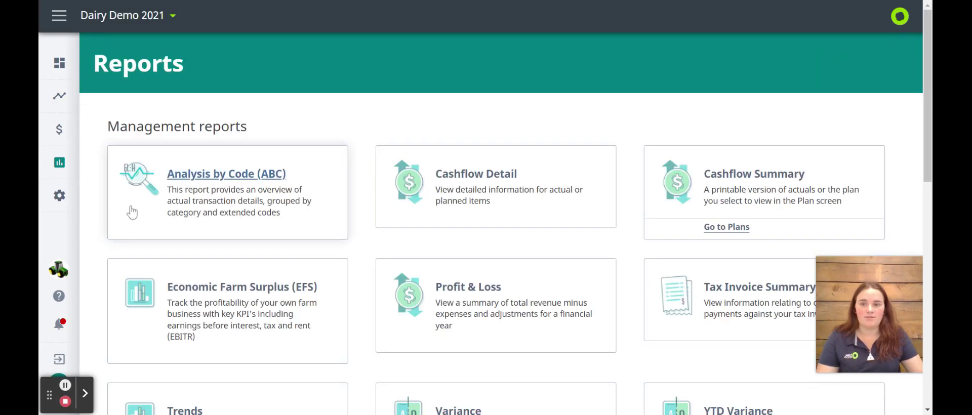
# - Reopen the Analysis by Code report and clear its code and tag filters
pyautogui.click(148, 209)
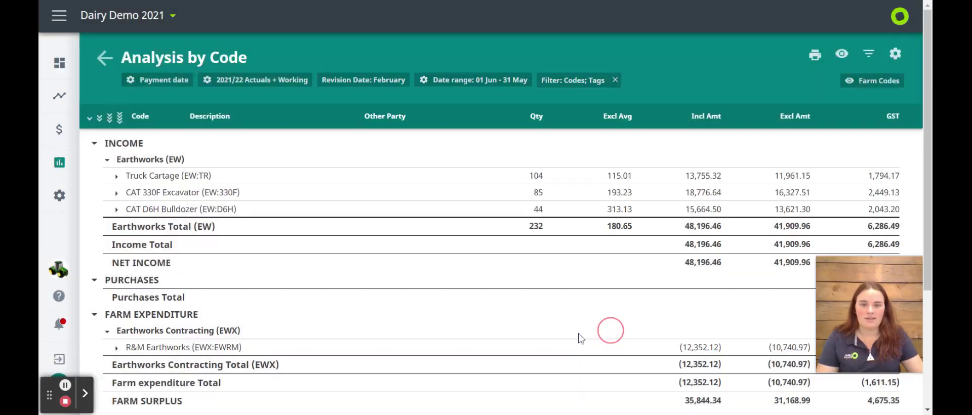
pyautogui.click(610, 329)
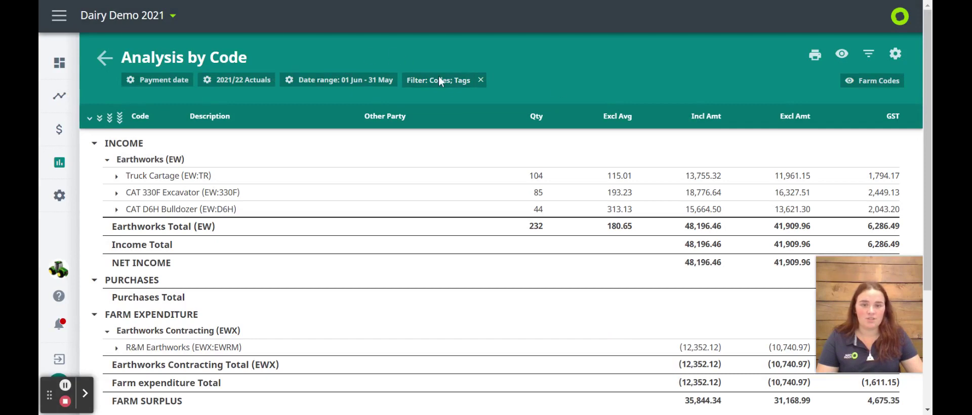
pyautogui.click(868, 52)
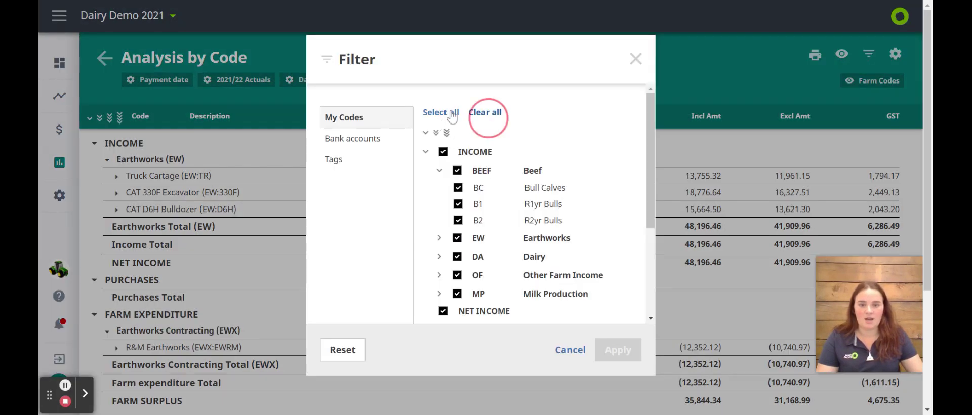
pyautogui.click(334, 158)
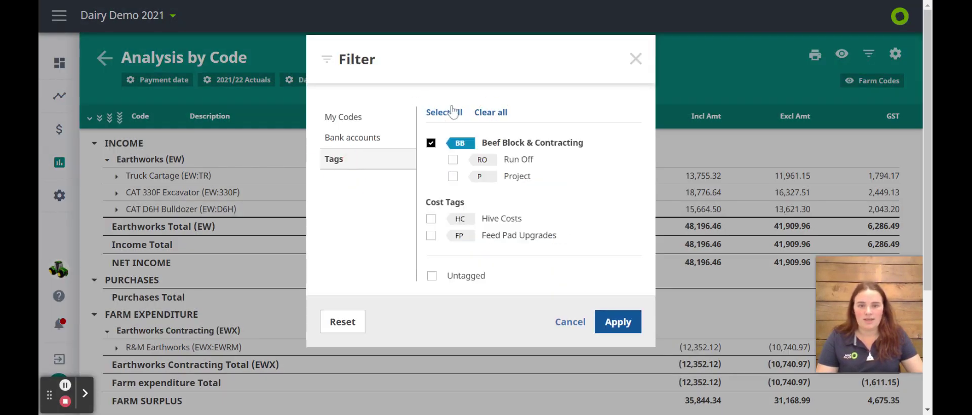
pyautogui.click(345, 118)
pyautogui.click(364, 137)
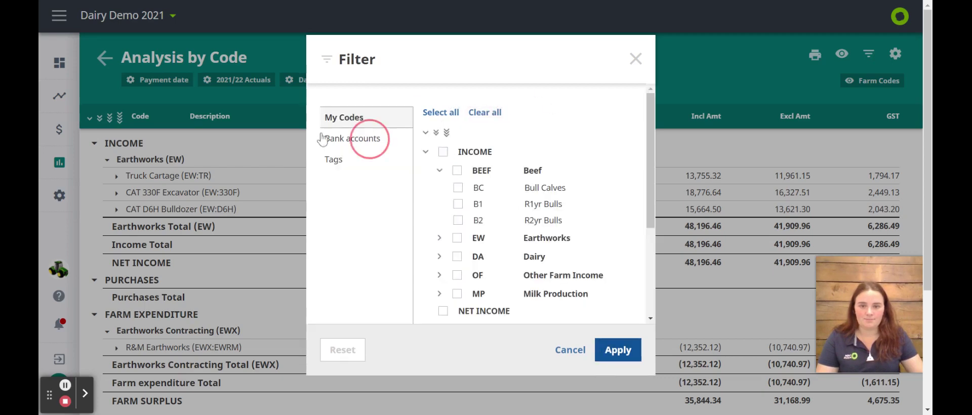
pyautogui.click(320, 121)
pyautogui.click(411, 111)
pyautogui.click(611, 403)
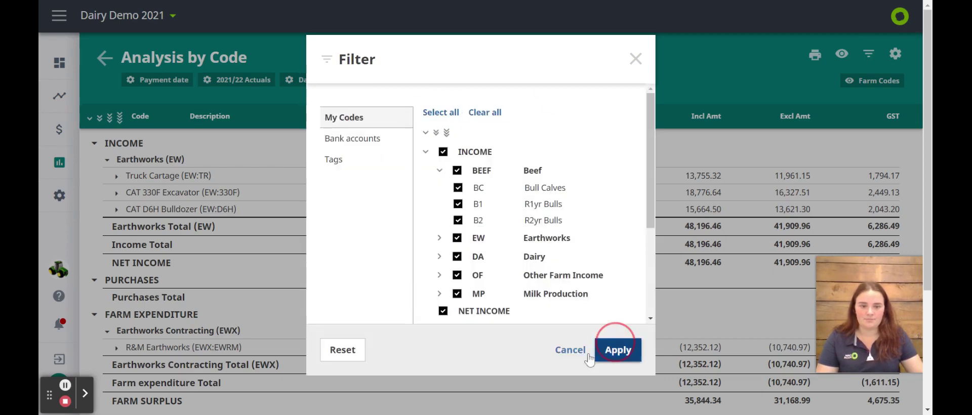
# - Run the Cashflow Detail report with Actuals + Plan for 2021/22, revision month February and date range June to May
pyautogui.click(104, 57)
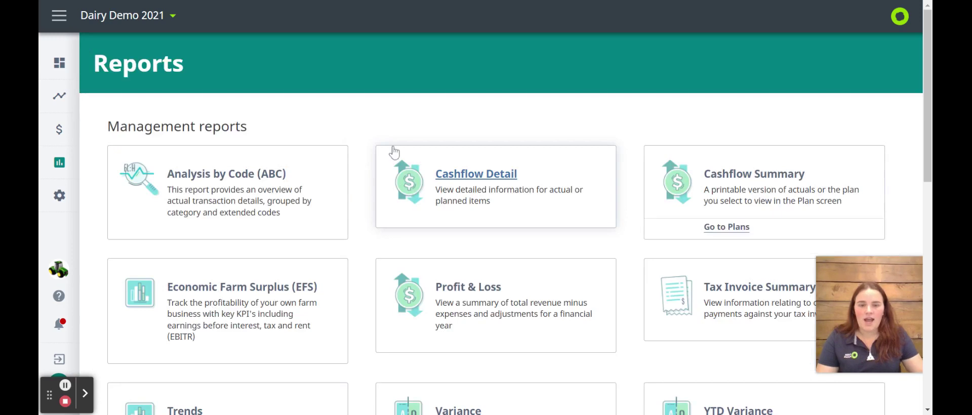
pyautogui.click(395, 187)
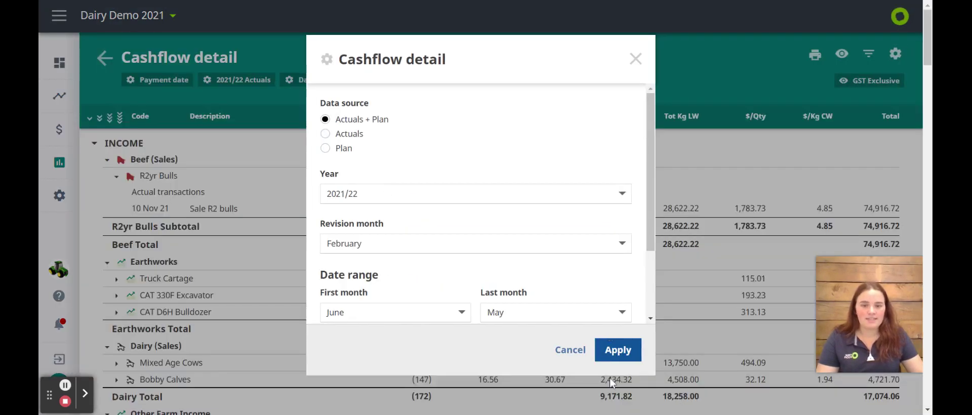
pyautogui.click(608, 342)
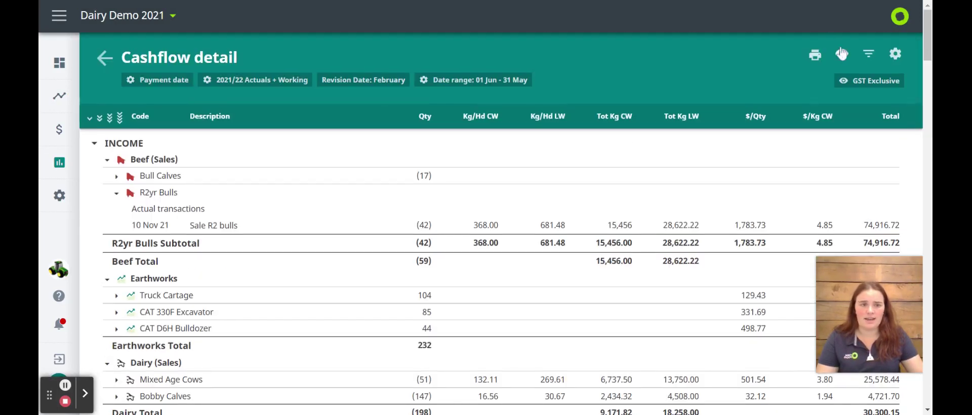
# - View the print options and column settings, trying GST Inclusive amounts before restoring GST Exclusive
pyautogui.click(814, 54)
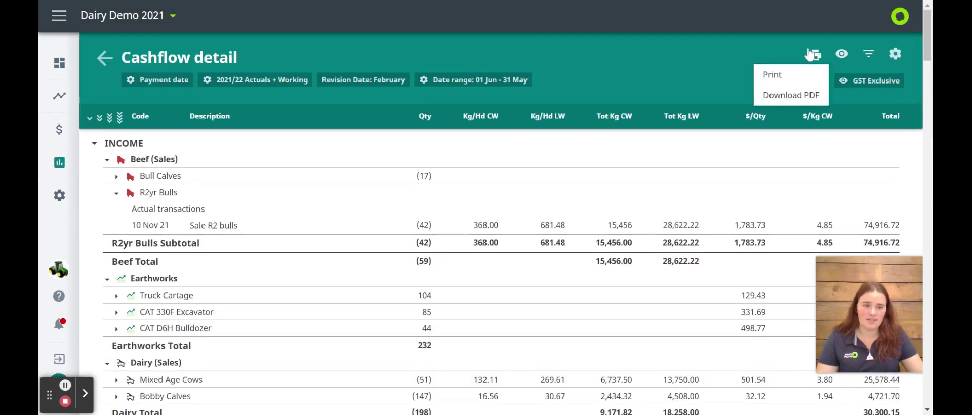
pyautogui.click(837, 52)
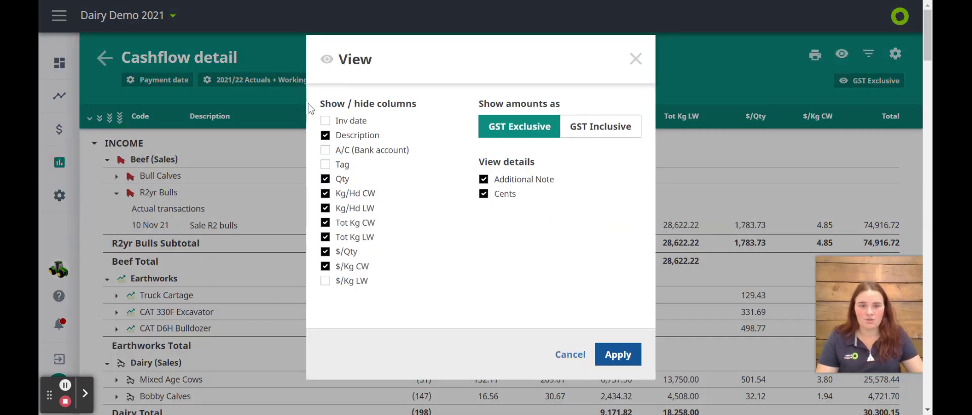
pyautogui.click(544, 130)
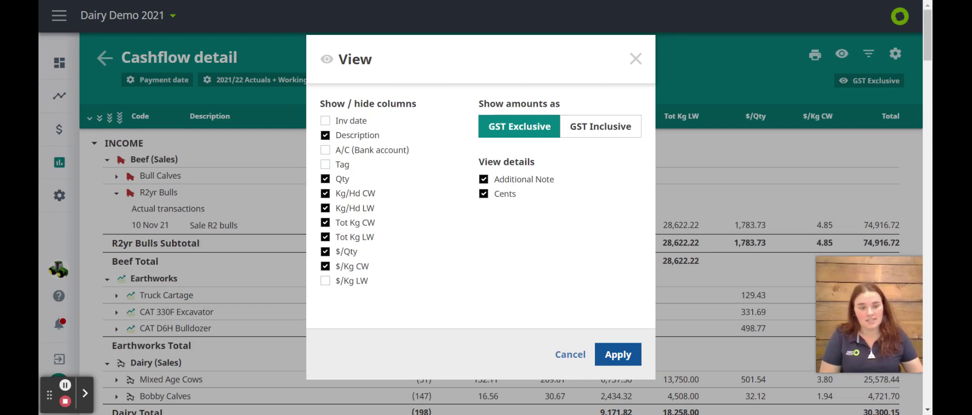
pyautogui.click(600, 126)
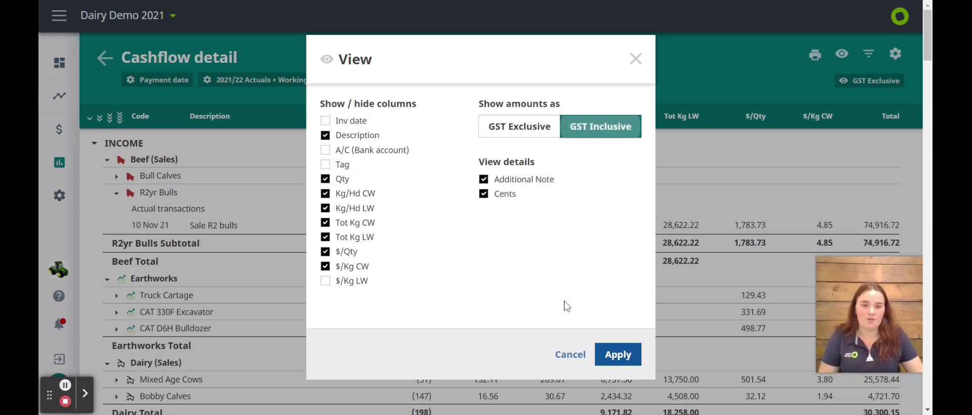
pyautogui.click(517, 133)
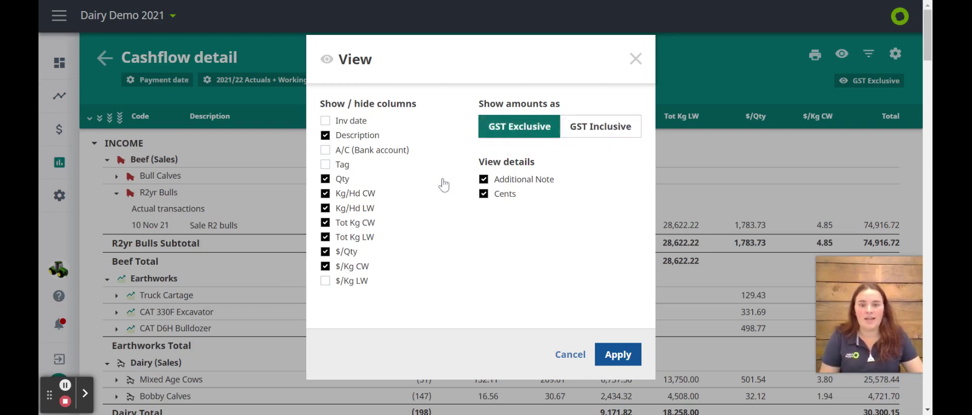
# - Switch the Cents detail off and back on, and apply the view settings
pyautogui.press('Tab')
pyautogui.press('Tab')
pyautogui.press('Tab')
pyautogui.press('space')
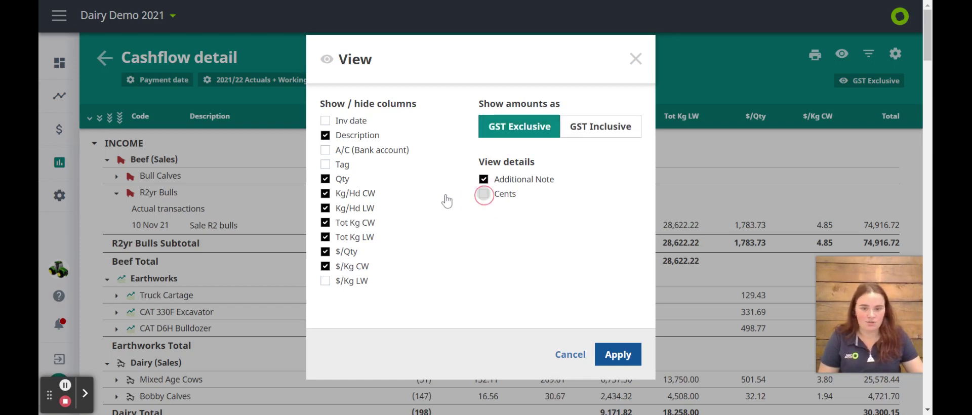
pyautogui.press('space')
pyautogui.click(613, 352)
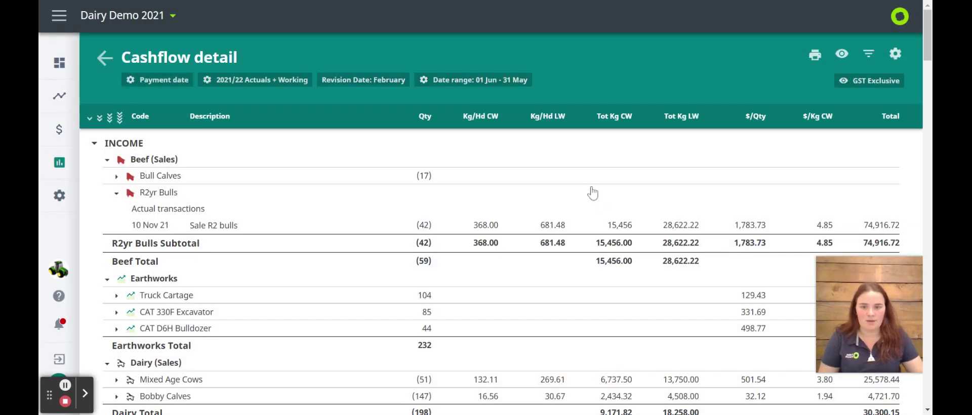
# - Try selecting all codes in the filter and view the tag options and report settings, closing both dialogs without applying
pyautogui.click(867, 54)
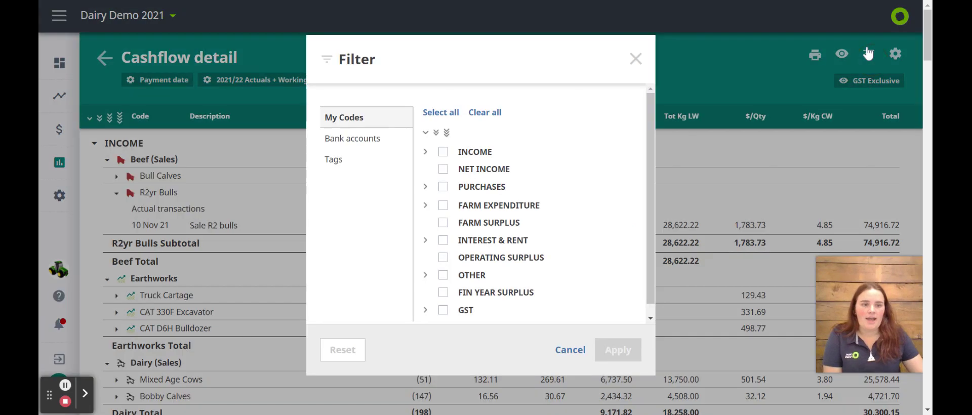
pyautogui.click(430, 113)
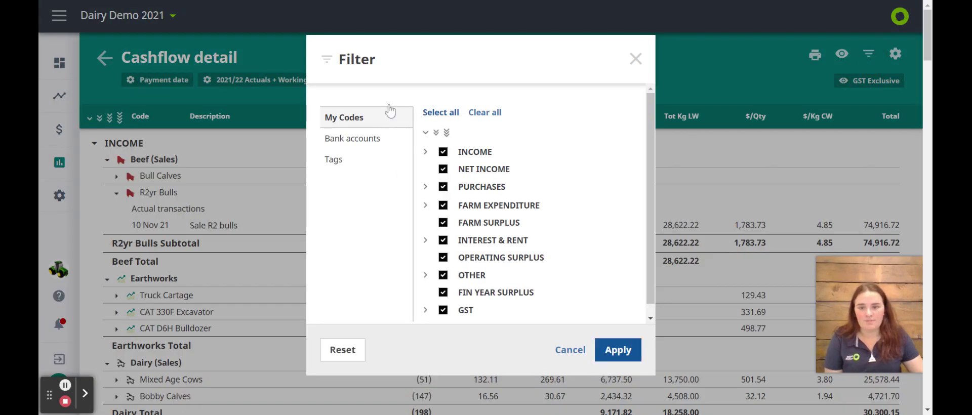
pyautogui.click(320, 137)
pyautogui.click(324, 160)
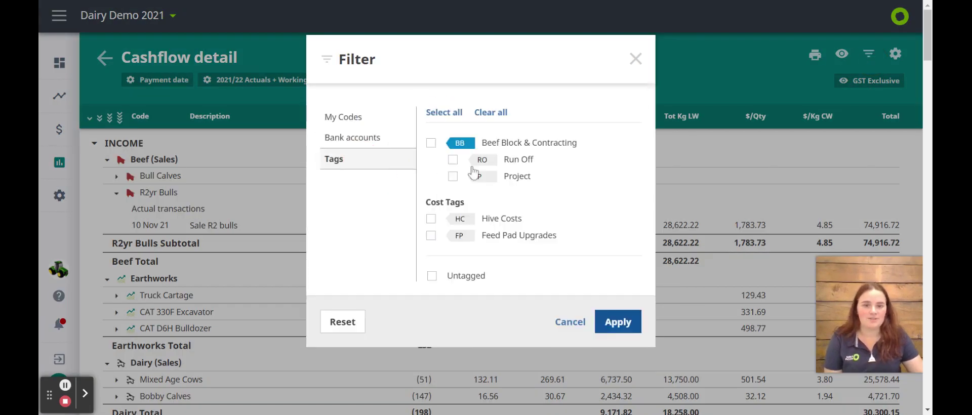
pyautogui.click(632, 57)
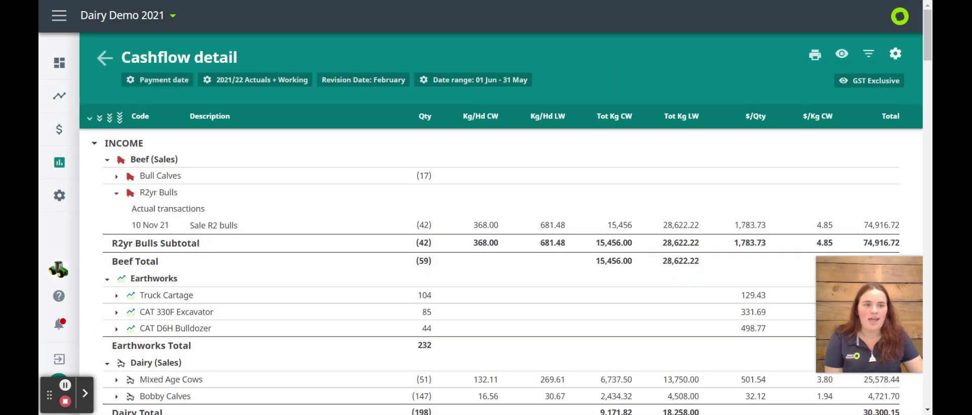
pyautogui.click(895, 53)
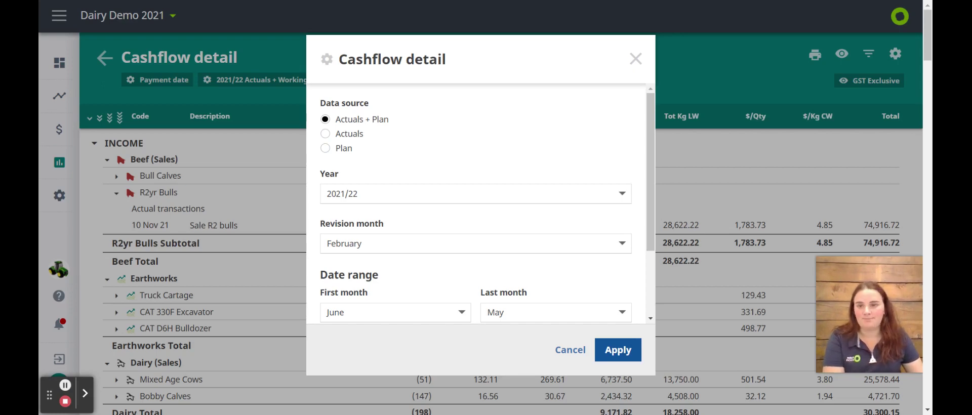
pyautogui.click(635, 58)
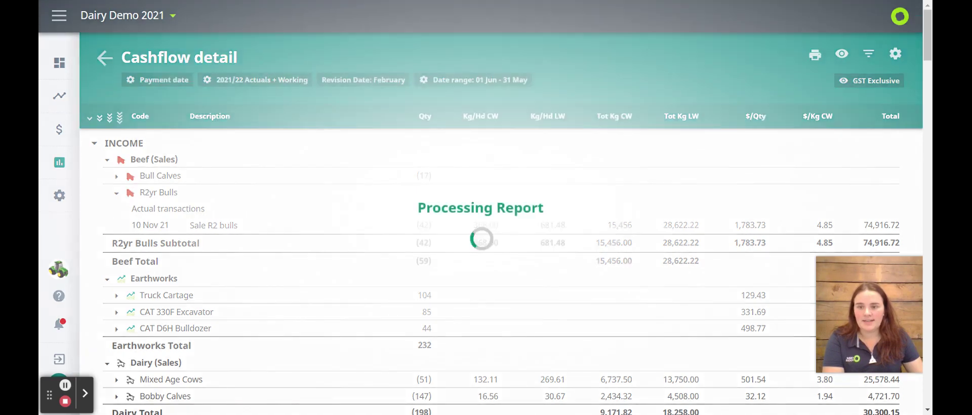
# - Expand the report to transaction level, examine the actual transactions and planned items under Earthworks, and return to the Reports list
pyautogui.scroll(-10, 172, 226)
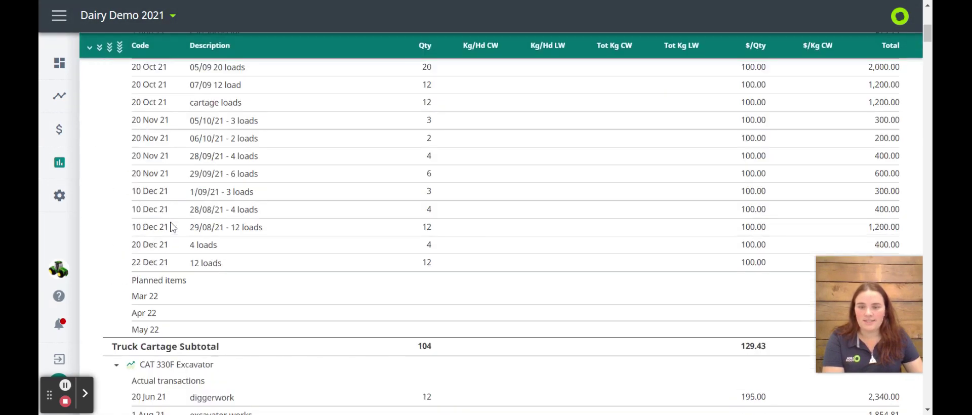
pyautogui.scroll(8, 114, 246)
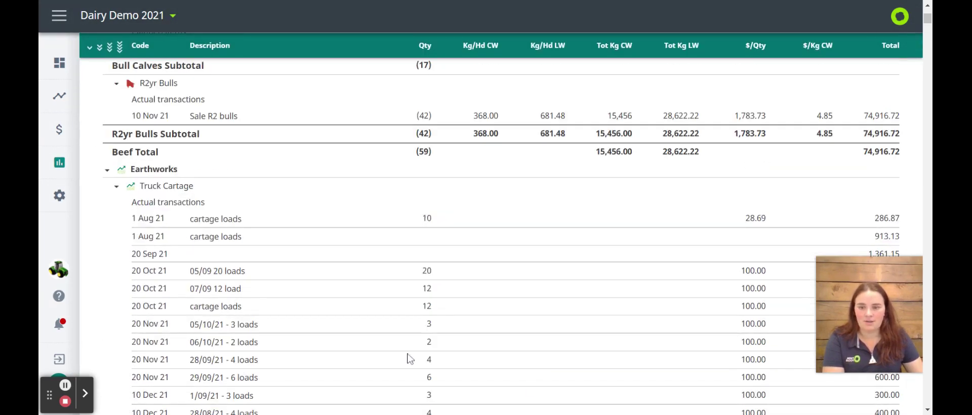
pyautogui.scroll(4, 426, 309)
pyautogui.click(107, 58)
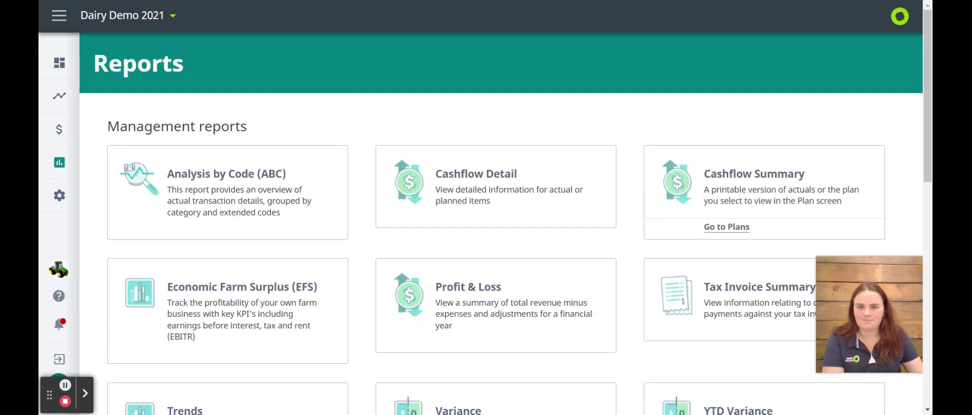
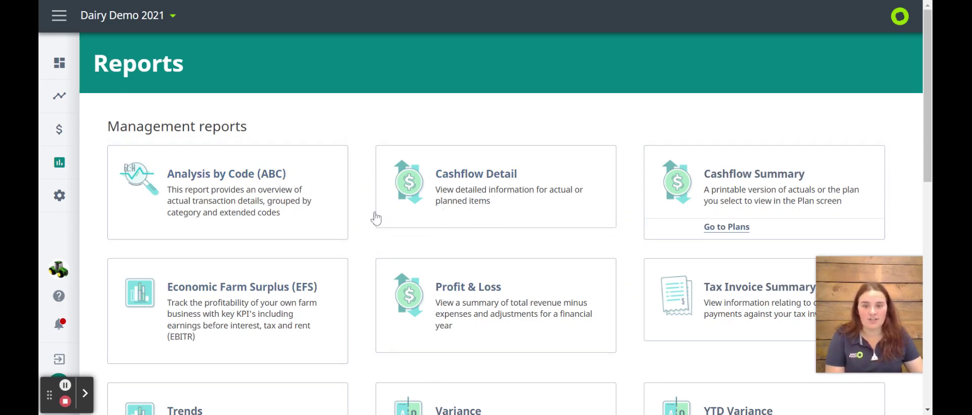
# - Run the Economic Farm Surplus report for 2021/22 with Actuals + Plan, February revision month and Milk Production display, and look over it
pyautogui.scroll(-1, 313, 253)
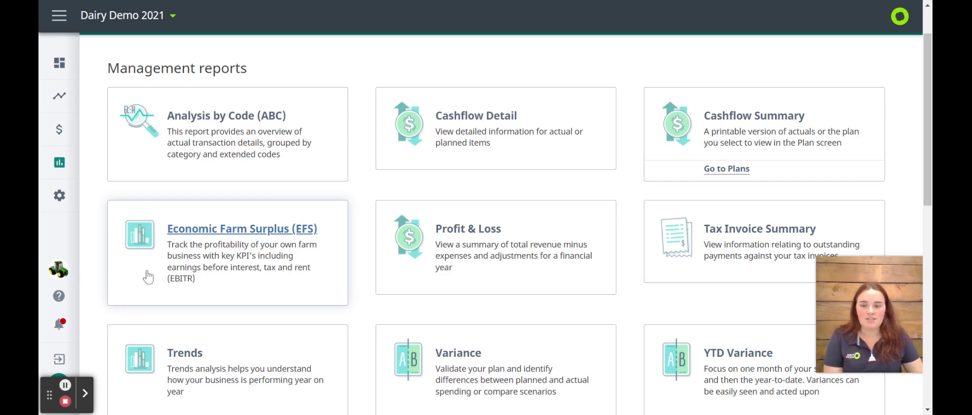
pyautogui.click(197, 278)
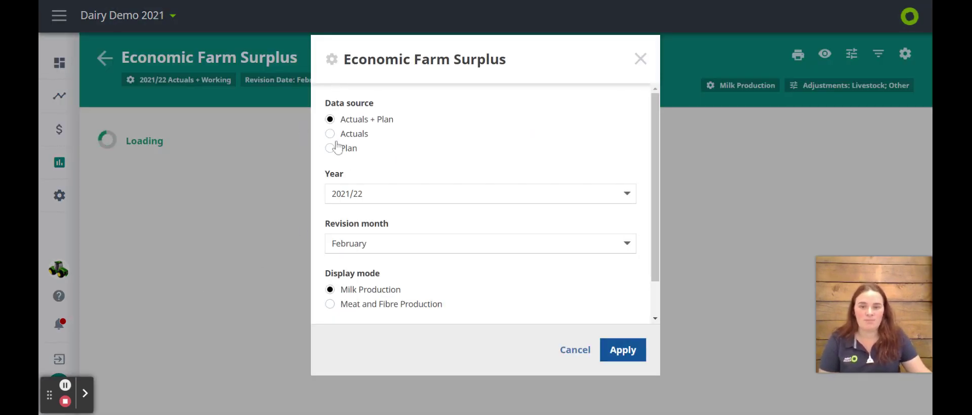
pyautogui.click(334, 248)
pyautogui.click(357, 241)
pyautogui.scroll(-2, 357, 241)
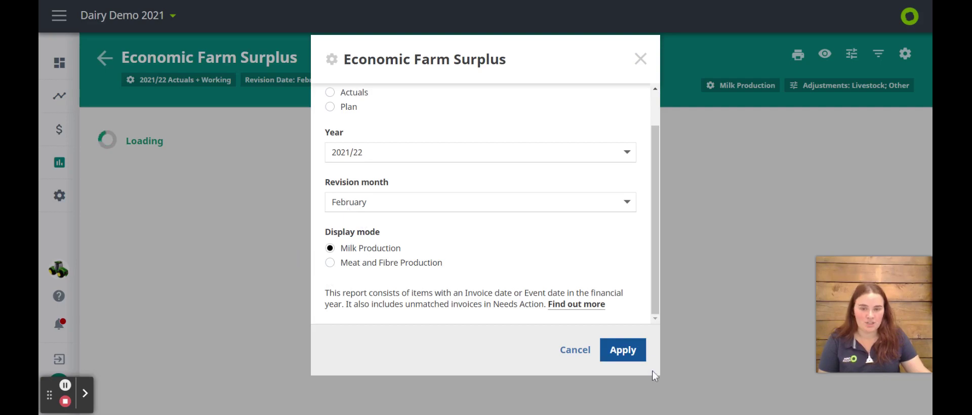
pyautogui.click(604, 358)
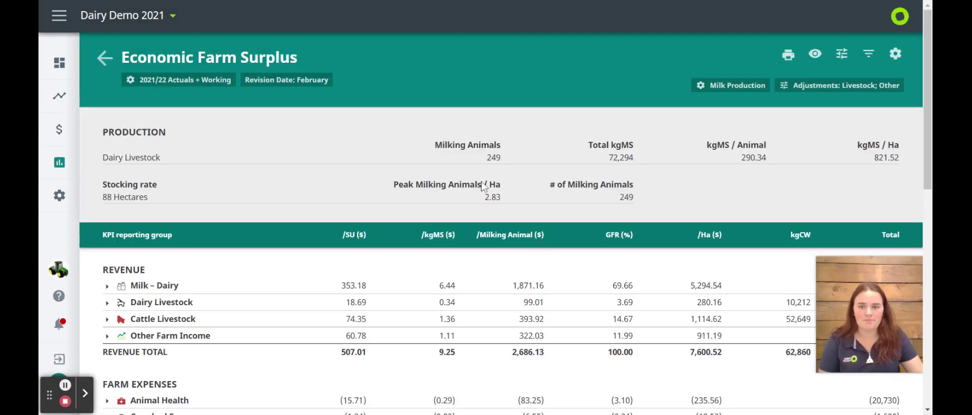
pyautogui.scroll(-2, 290, 210)
pyautogui.scroll(-7, 291, 212)
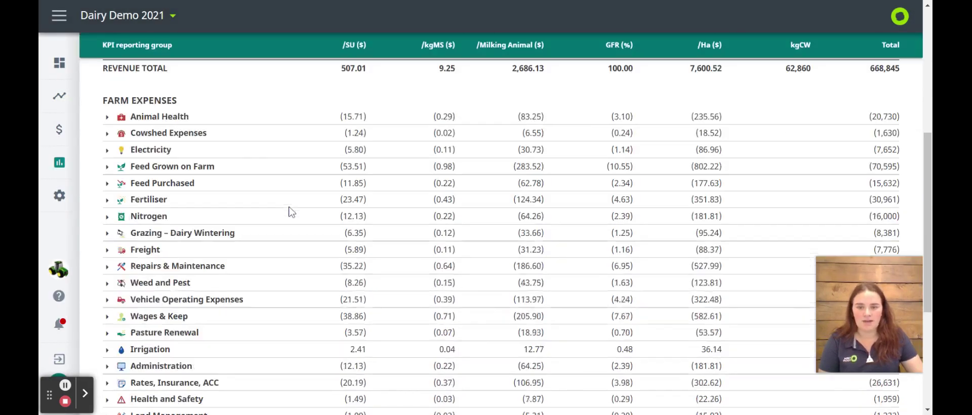
pyautogui.scroll(9, 291, 211)
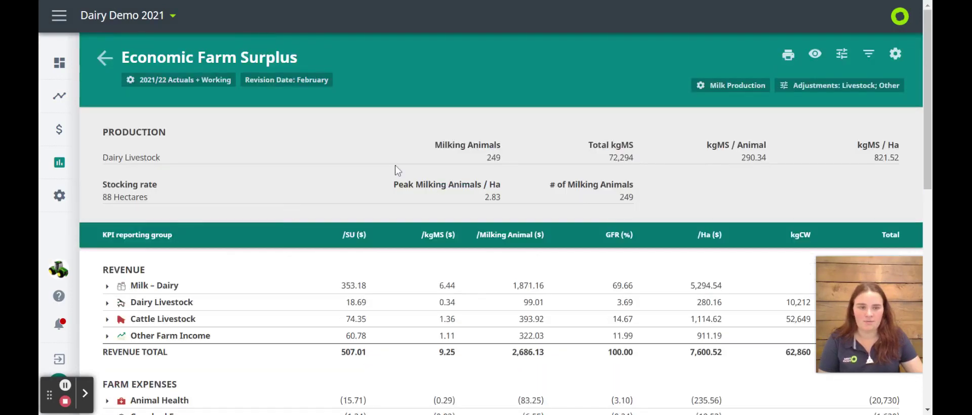
# - Review the livestock, milking/breeding, other and hectares adjustments and the tag filter options, closing both dialogs without changes
pyautogui.click(837, 52)
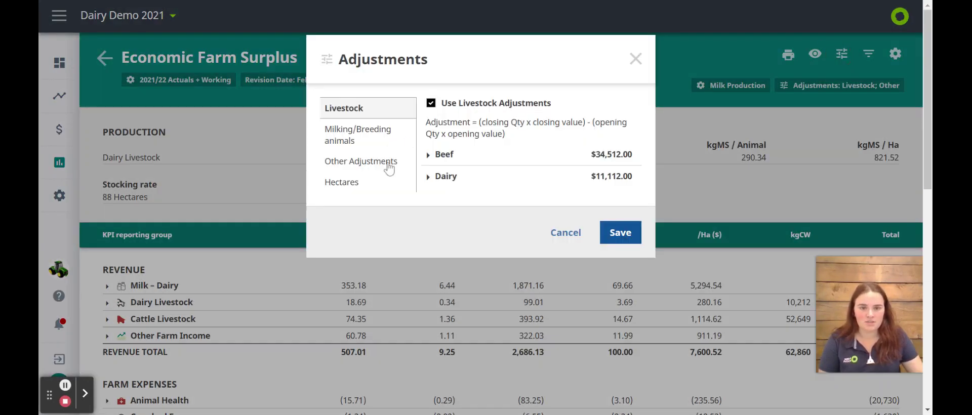
pyautogui.click(436, 177)
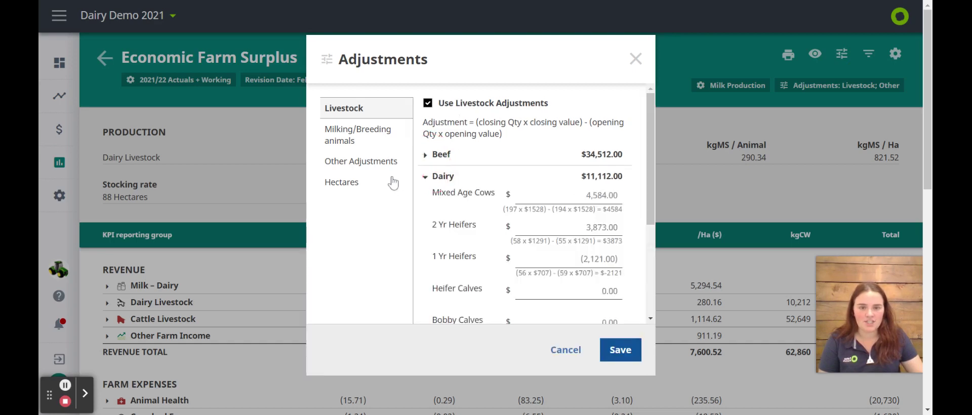
pyautogui.click(333, 134)
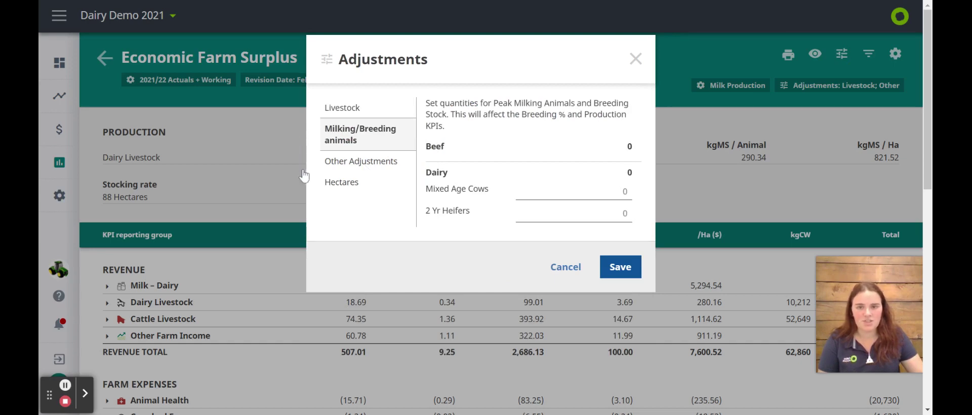
pyautogui.click(316, 162)
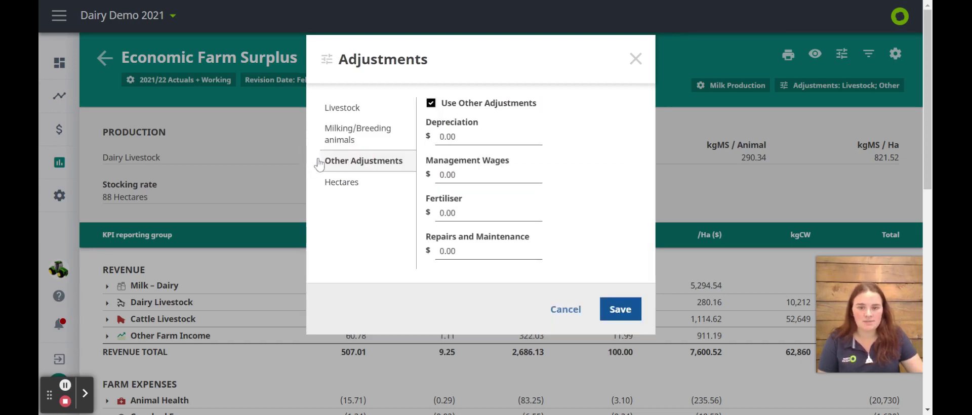
pyautogui.click(357, 182)
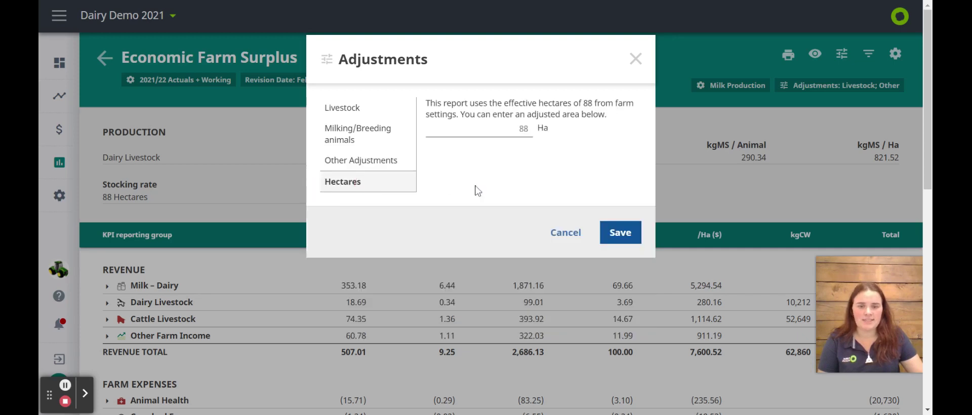
pyautogui.click(529, 238)
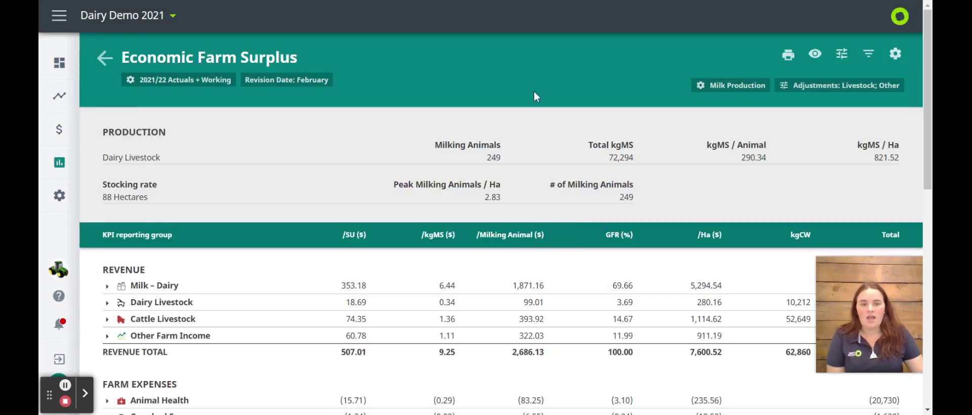
pyautogui.click(869, 51)
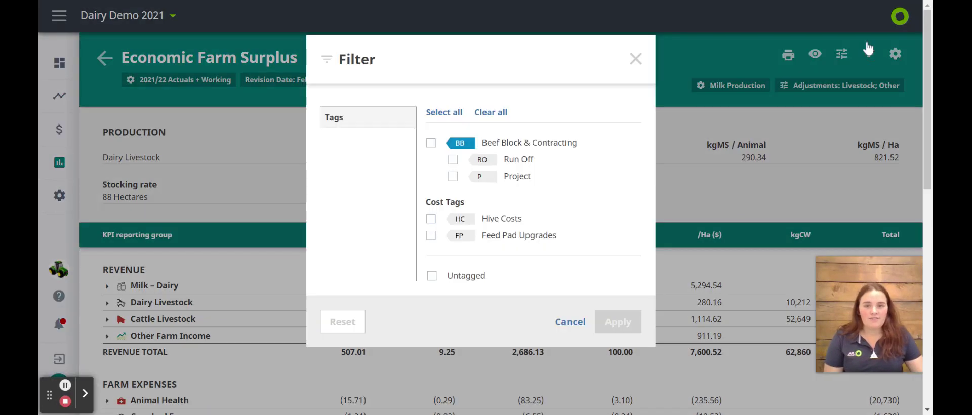
pyautogui.click(630, 58)
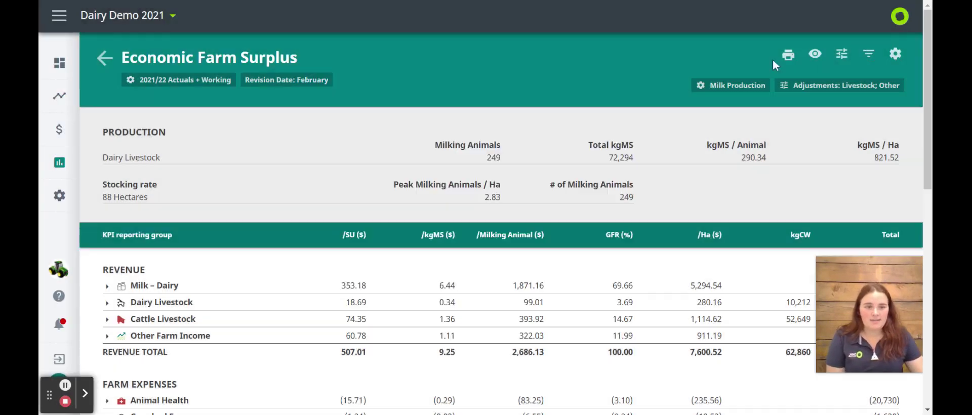
# - Try hiding the Total, /Ha, GFR and /Milking Animal columns, show them again and apply the view settings
pyautogui.click(809, 53)
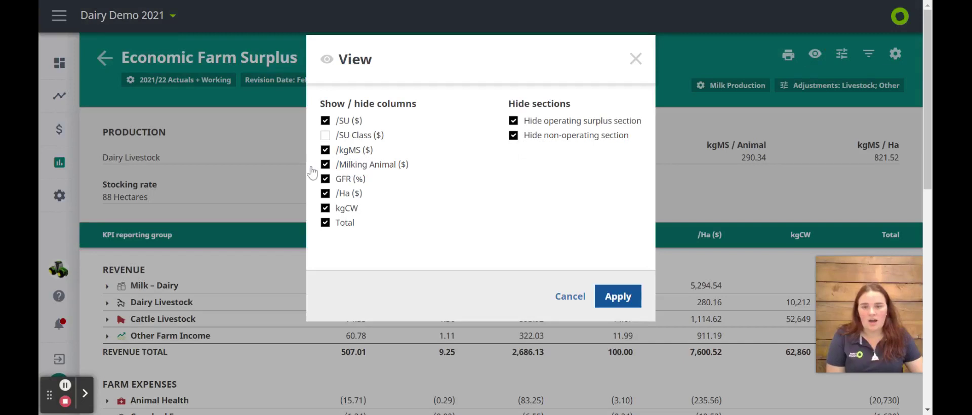
pyautogui.click(325, 223)
pyautogui.click(325, 193)
pyautogui.click(325, 178)
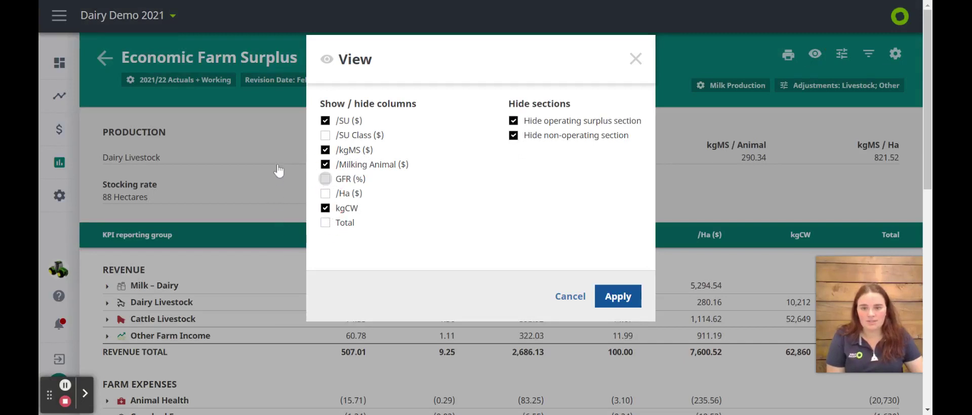
pyautogui.click(325, 165)
pyautogui.click(325, 164)
pyautogui.click(325, 179)
pyautogui.click(325, 193)
pyautogui.click(325, 223)
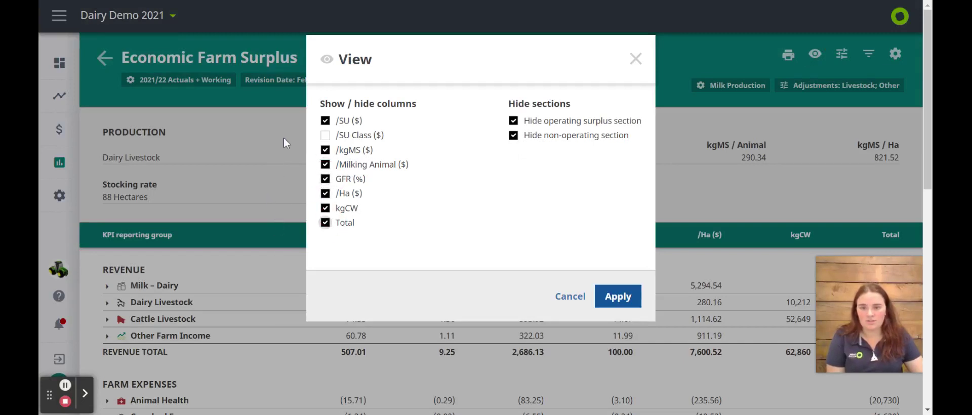
pyautogui.click(617, 296)
# - Examine the report down to the Economic Farm Surplus line, expanding and collapsing the Administration and Animal Health expense groups
pyautogui.scroll(-2, 370, 194)
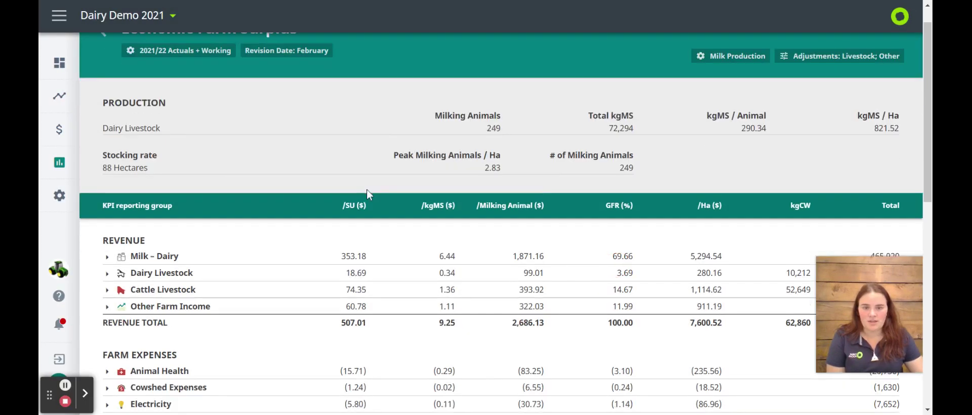
pyautogui.scroll(-9, 368, 195)
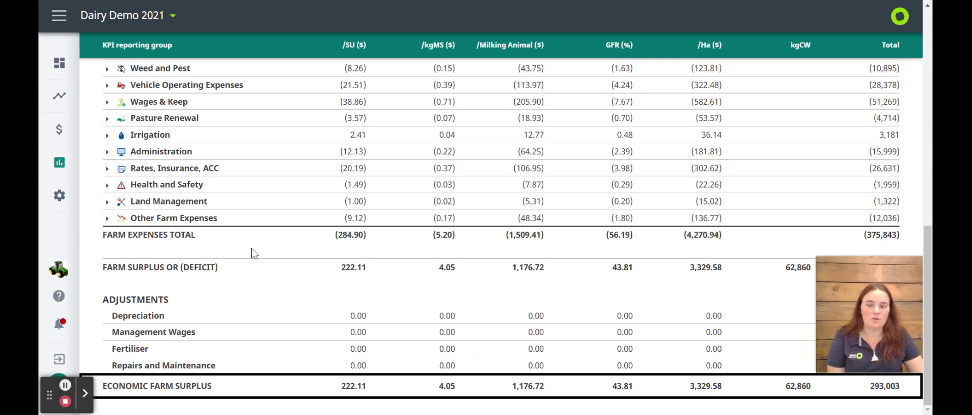
pyautogui.click(108, 151)
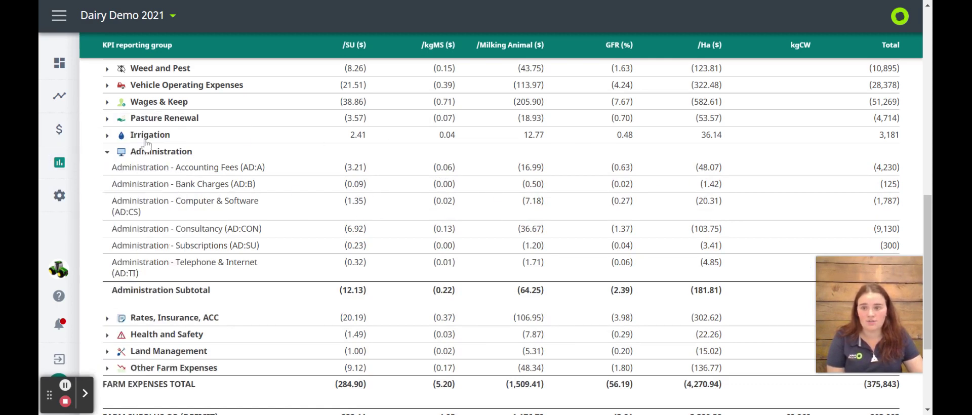
pyautogui.click(107, 151)
pyautogui.scroll(10, 66, 185)
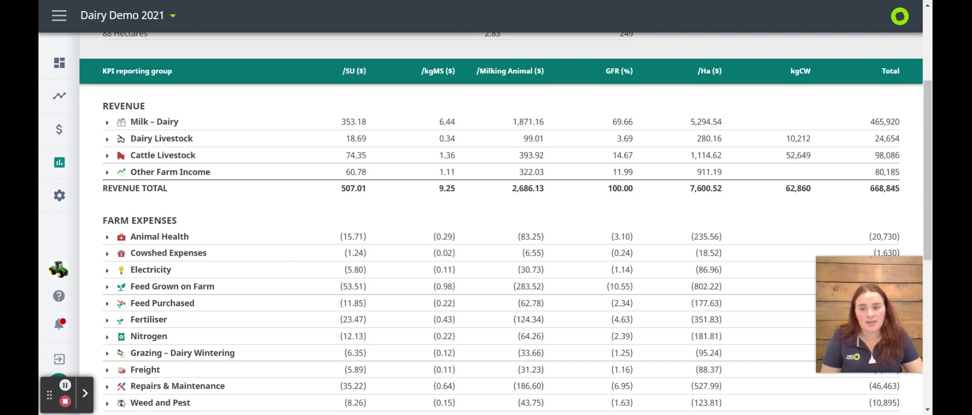
pyautogui.click(107, 237)
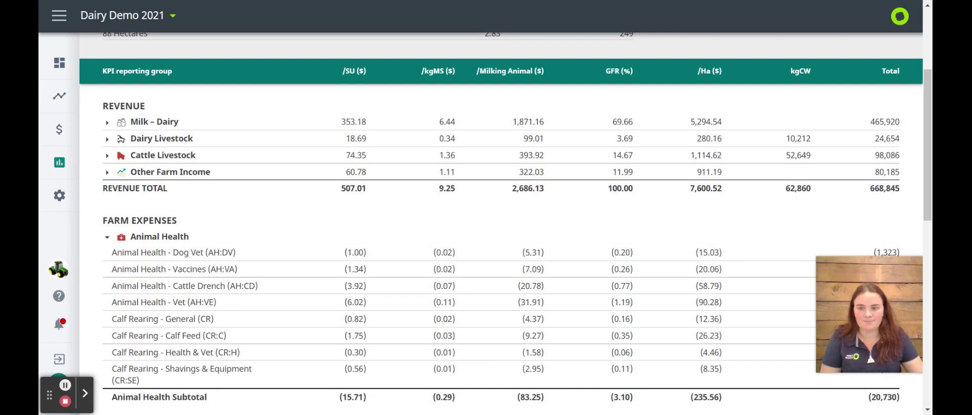
pyautogui.click(107, 237)
pyautogui.scroll(3, 502, 232)
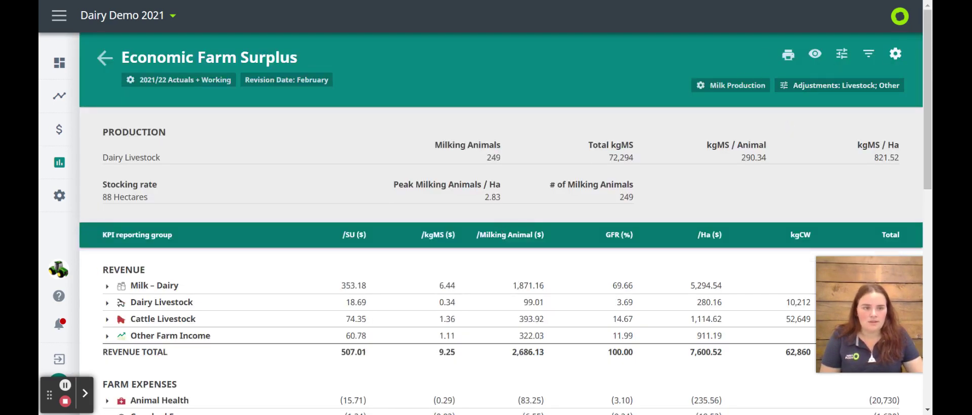
# - Try the Meat and Fibre Production display mode in the report settings, restore Milk Production and return to the report
pyautogui.scroll(-1, 417, 187)
pyautogui.scroll(1, 416, 186)
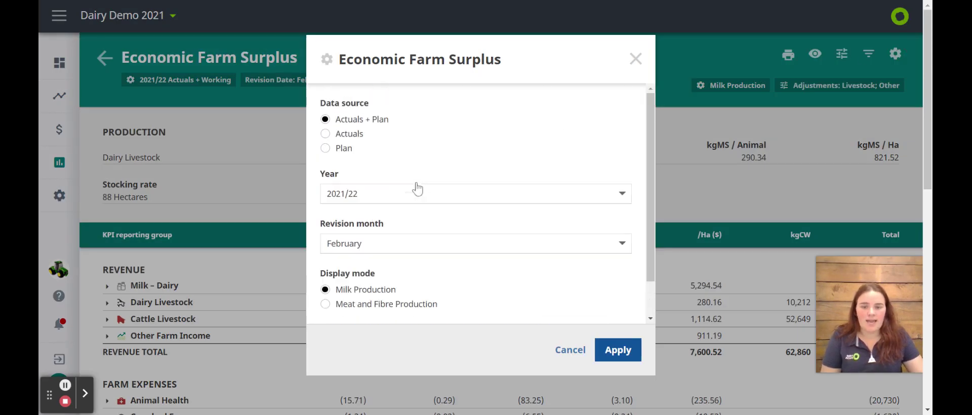
pyautogui.scroll(-1, 417, 187)
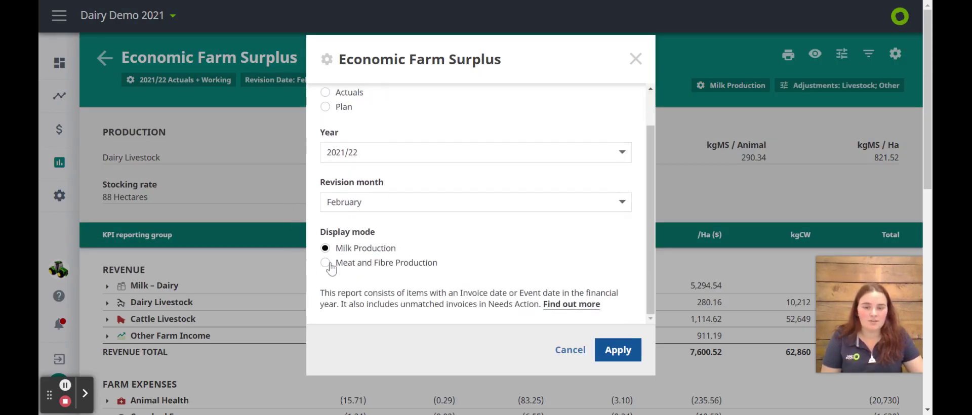
pyautogui.press('Down')
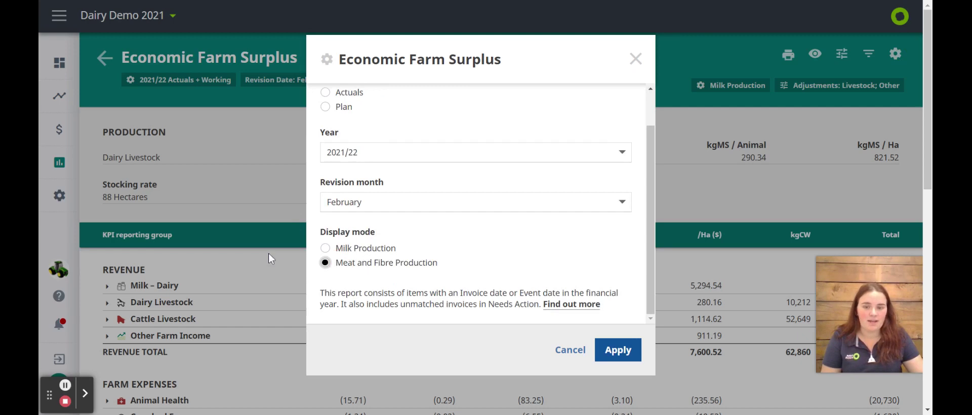
pyautogui.press('Up')
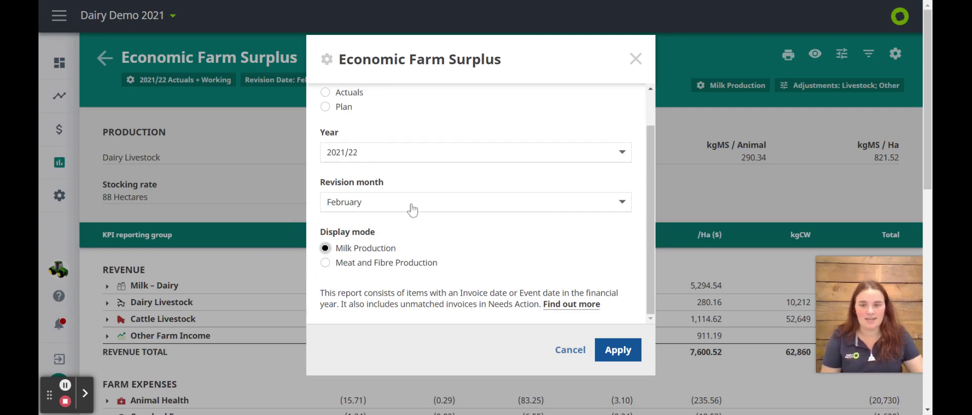
pyautogui.scroll(1, 429, 219)
pyautogui.click(598, 356)
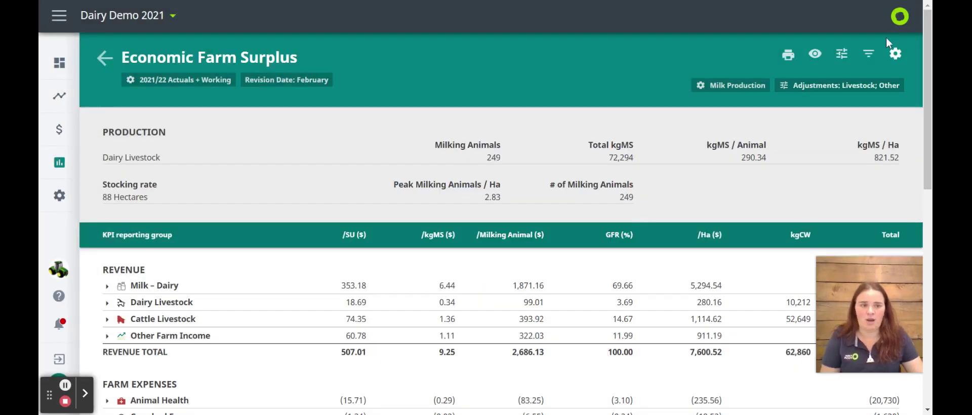
# - Filter the report by the Beef Block & Contracting tag only, excluding its Run Off and Project sub-tags, and view the filtered report
pyautogui.click(869, 50)
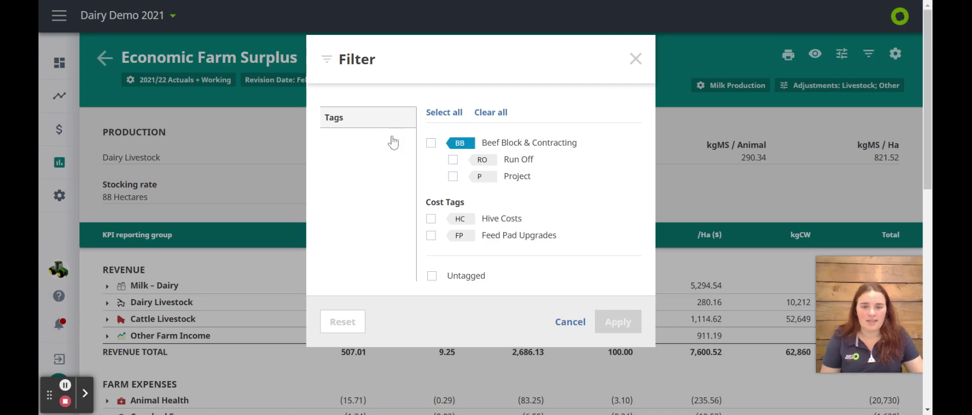
pyautogui.click(430, 143)
pyautogui.click(453, 160)
pyautogui.click(452, 176)
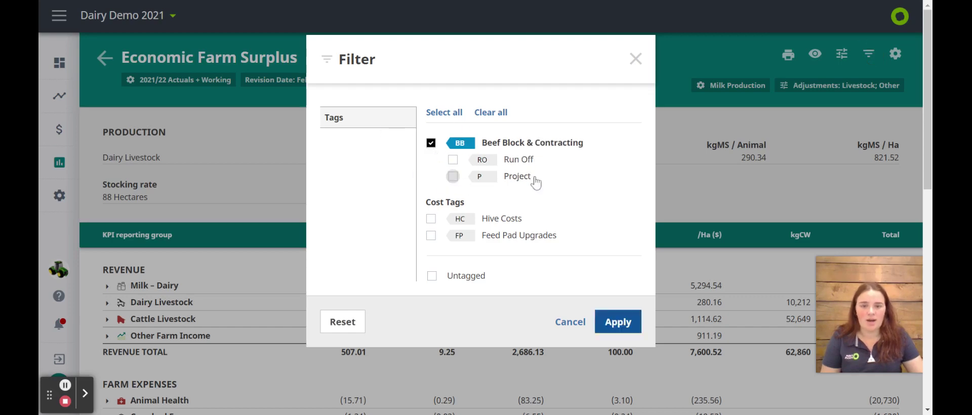
pyautogui.click(598, 328)
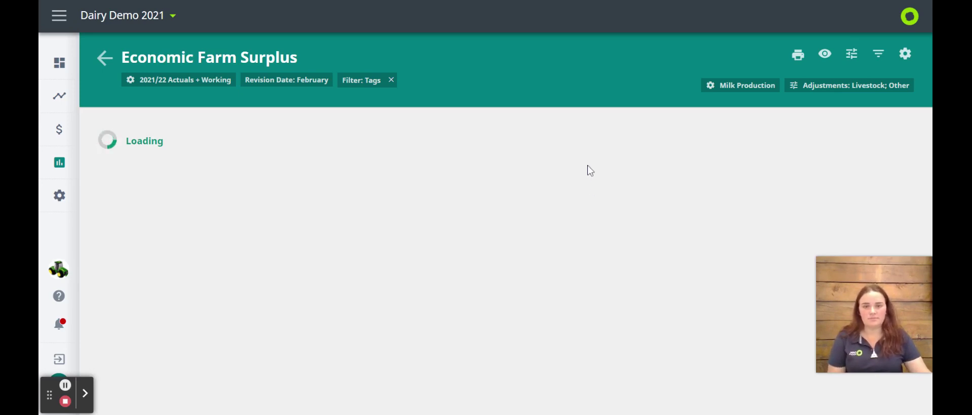
pyautogui.scroll(-1, 561, 167)
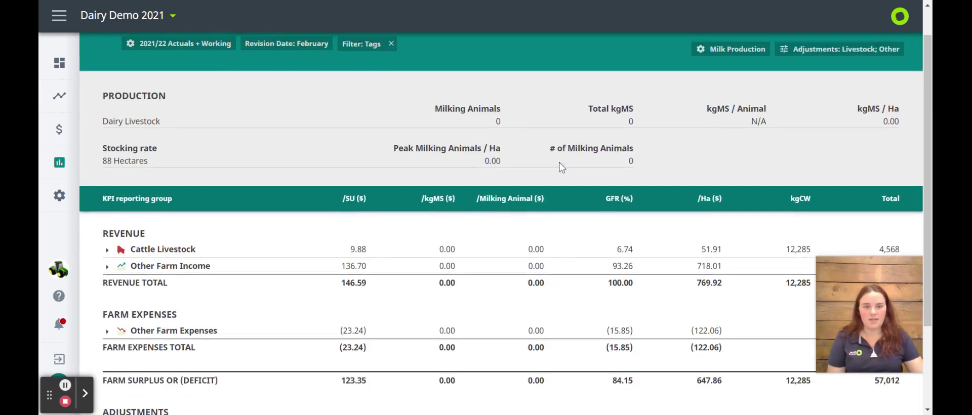
pyautogui.scroll(1, 561, 167)
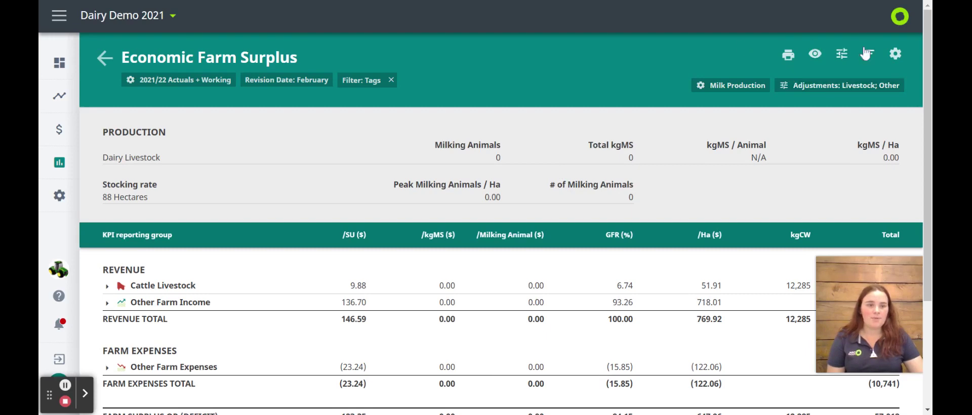
# - Set the adjusted area for the report to 40 hectares in the adjustments and save
pyautogui.click(833, 51)
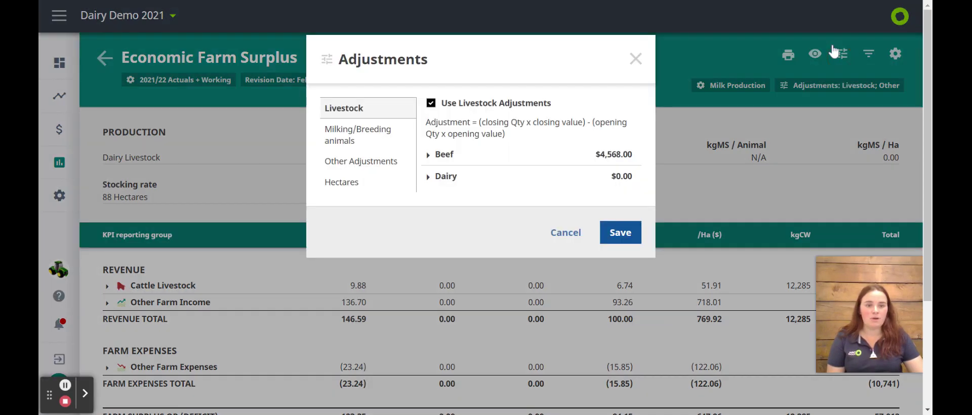
pyautogui.click(332, 181)
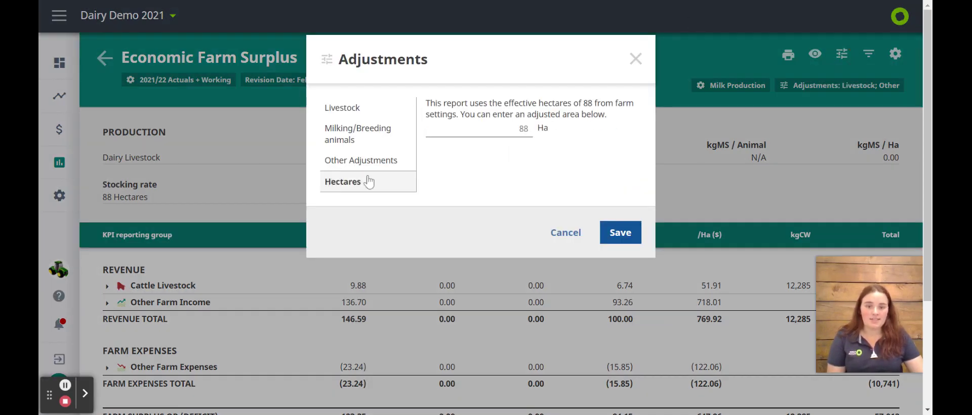
pyautogui.click(522, 129)
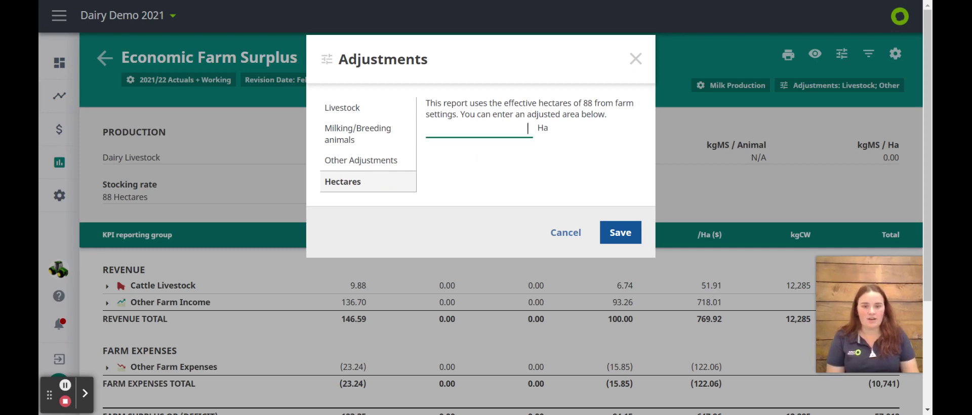
pyautogui.click(620, 233)
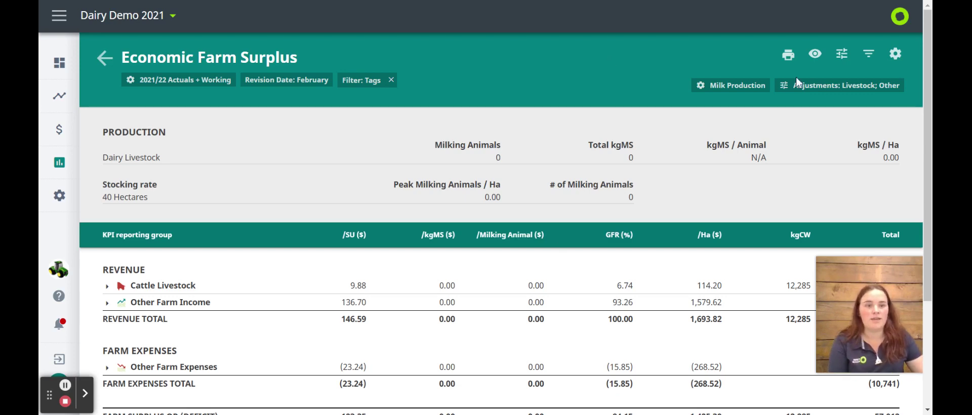
# - Clear the adjusted hectares value from the report adjustments and save
pyautogui.click(838, 52)
pyautogui.click(344, 181)
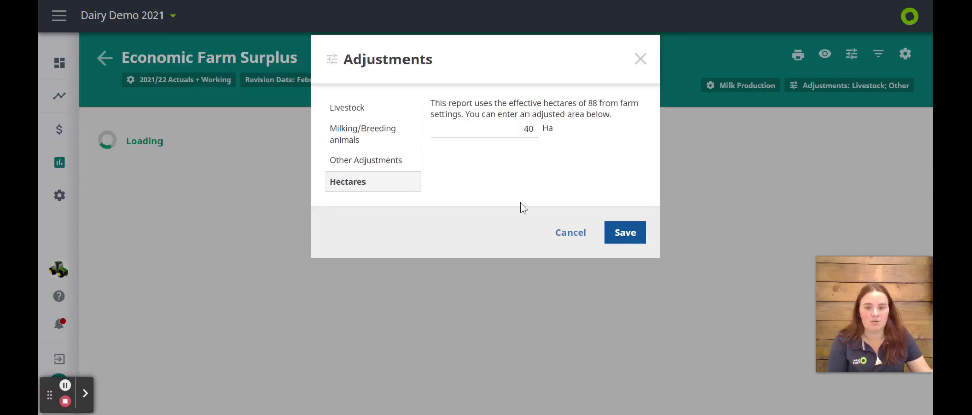
pyautogui.doubleClick(528, 128)
pyautogui.press('BackSpace')
pyautogui.click(624, 232)
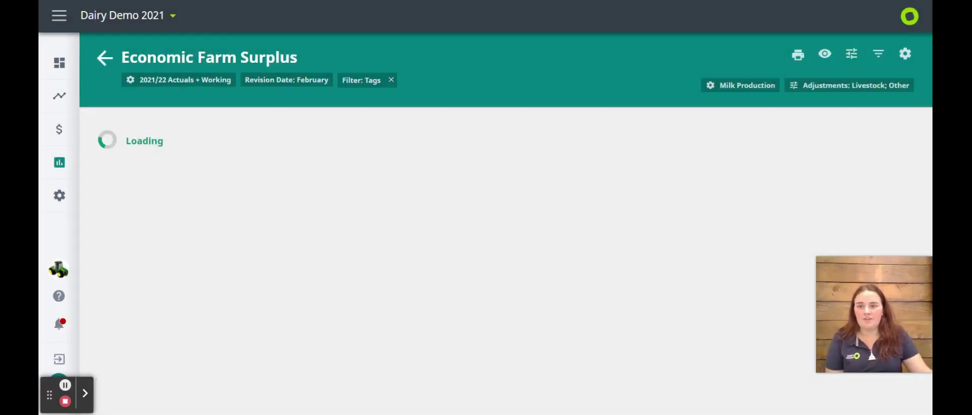
# - Return to the reports overview and open the Trends report from the management reports
pyautogui.click(105, 58)
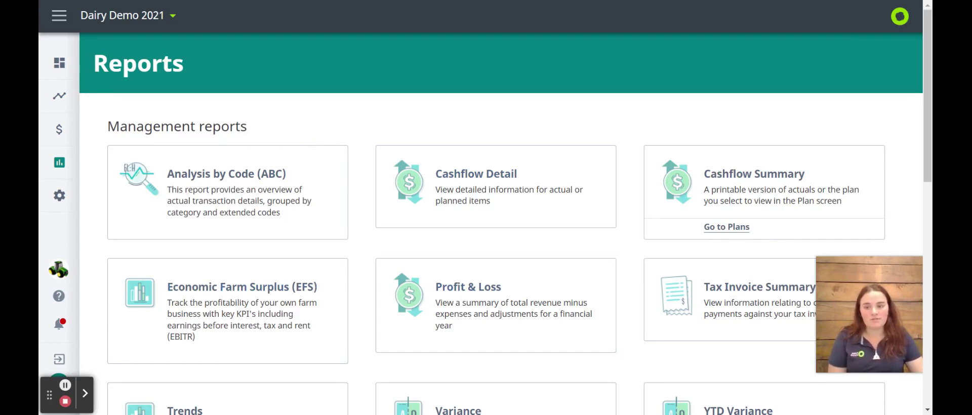
pyautogui.scroll(-1, 316, 307)
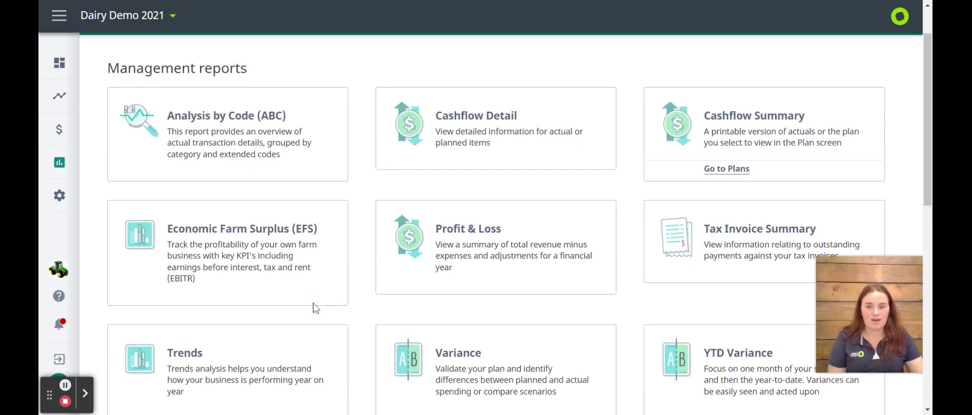
pyautogui.scroll(-1, 316, 307)
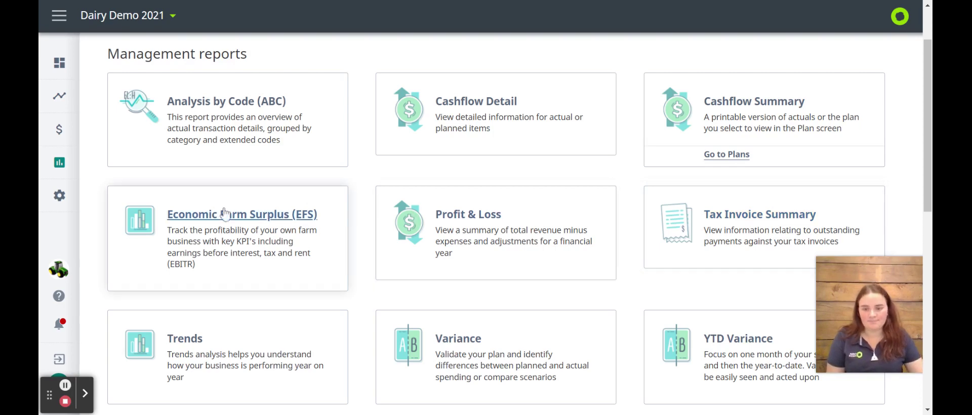
pyautogui.scroll(-1, 291, 372)
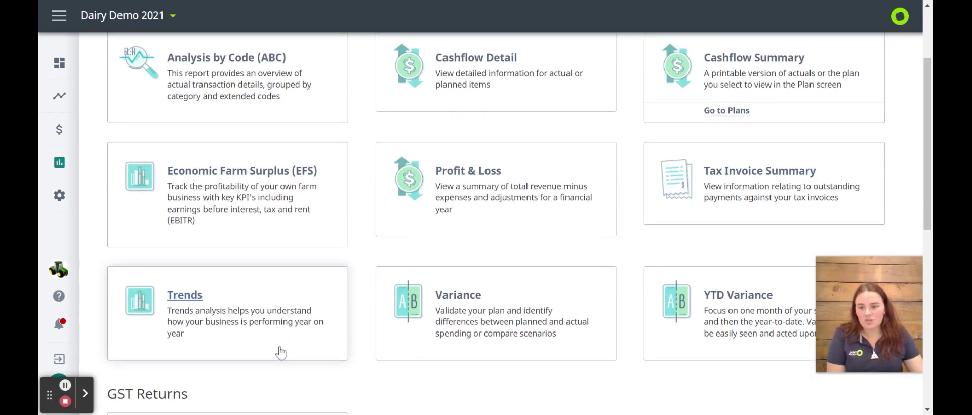
pyautogui.click(221, 345)
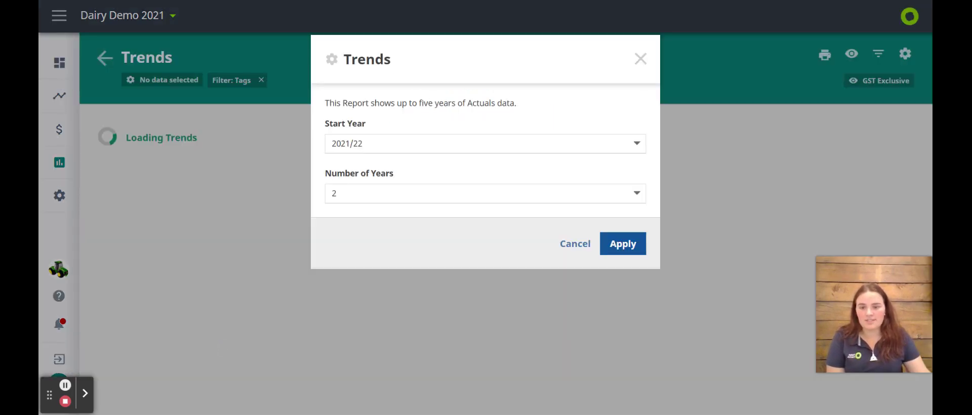
# - Look at the Start Year and Number of Years choices for the Trends report and cancel its settings
pyautogui.click(378, 144)
pyautogui.click(364, 166)
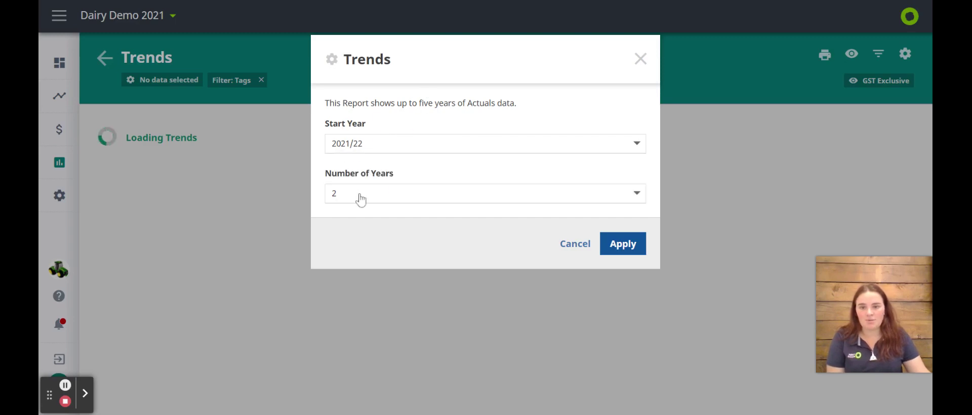
pyautogui.click(360, 197)
pyautogui.click(375, 191)
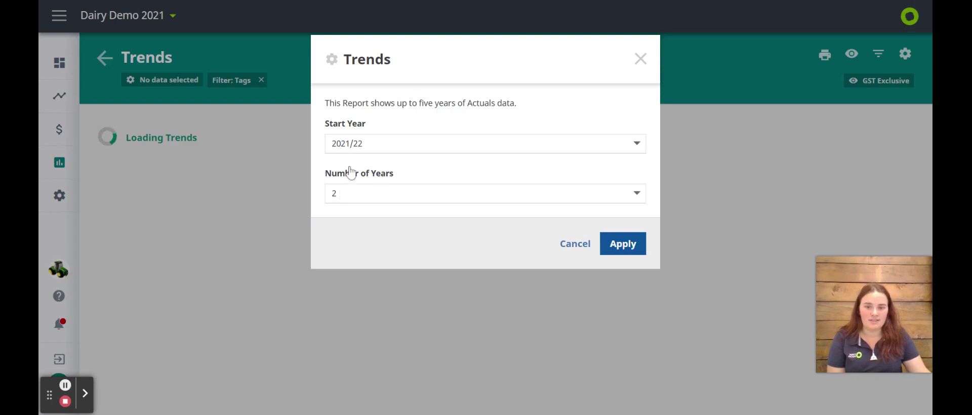
pyautogui.click(572, 244)
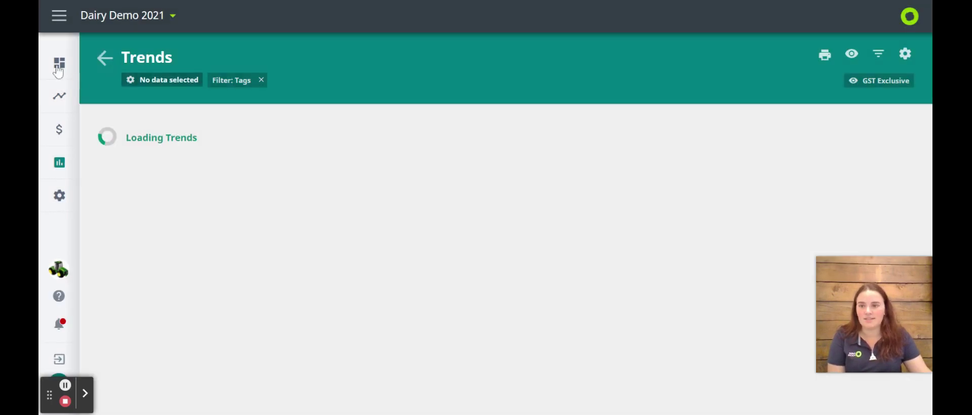
# - Go back to the reports overview, open GST Returns and look through the list of return periods
pyautogui.scroll(-3, 464, 358)
pyautogui.scroll(-5, 464, 358)
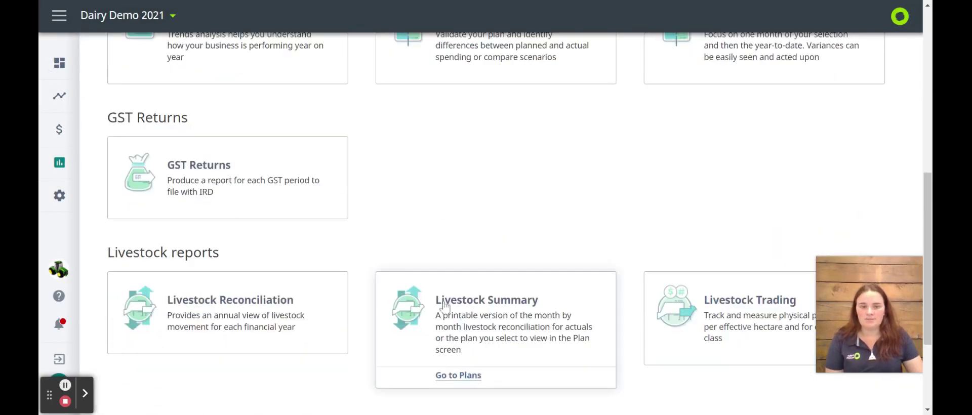
pyautogui.scroll(4, 442, 307)
pyautogui.scroll(-1, 673, 178)
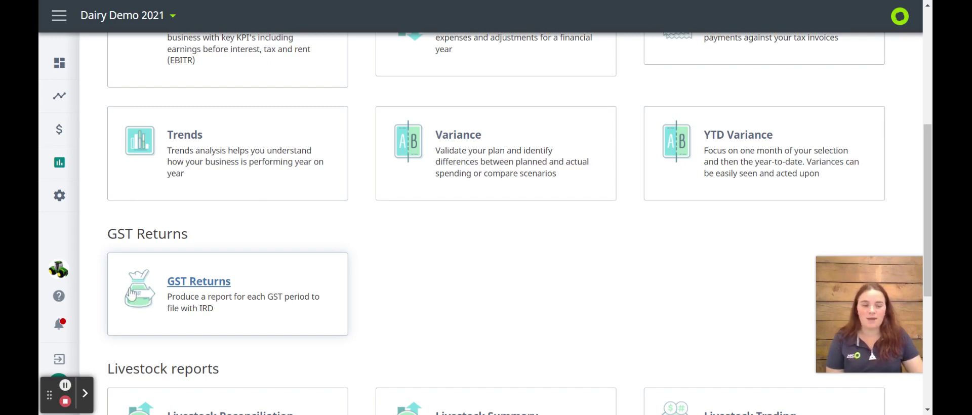
pyautogui.click(181, 279)
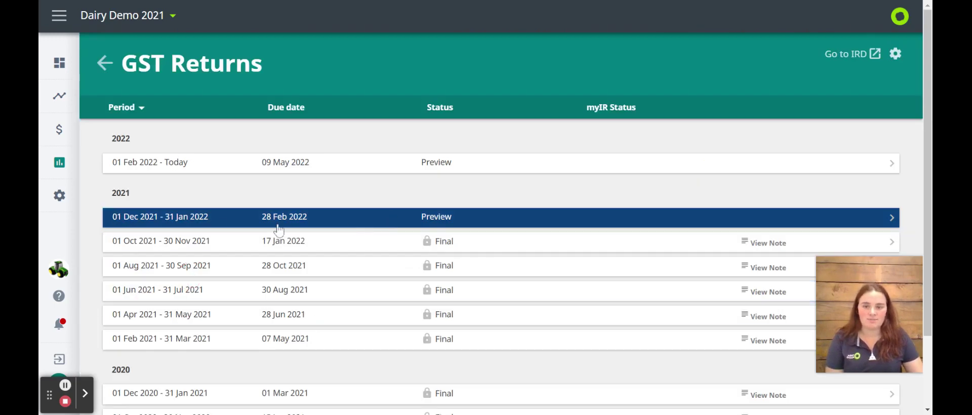
pyautogui.scroll(-2, 504, 255)
pyautogui.scroll(2, 504, 255)
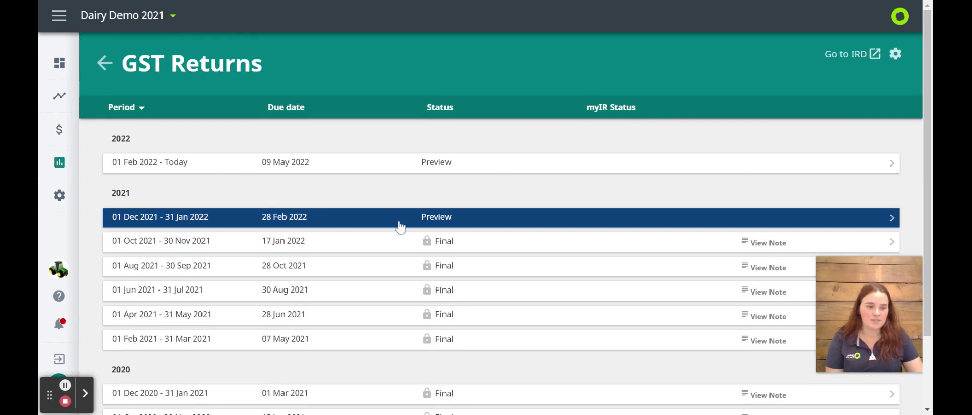
# - Open the preview return for 01 Dec 2021 - 31 Jan 2022, check its print options and cancel printing
pyautogui.click(400, 227)
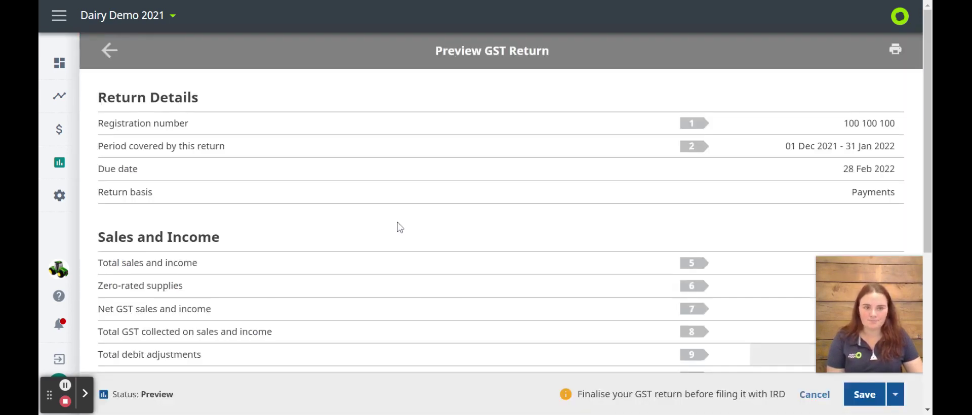
pyautogui.click(894, 48)
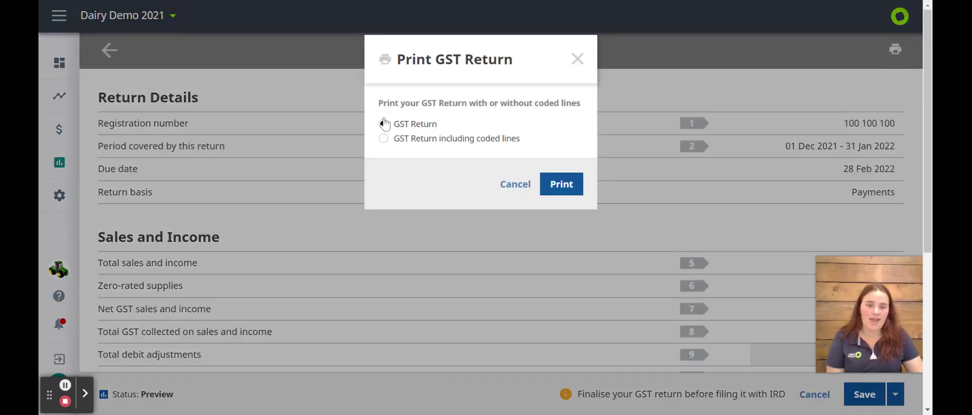
pyautogui.click(514, 185)
# - Examine the GST return's sales and purchases sections and expand the coded lines to review the transactions
pyautogui.scroll(-5, 487, 205)
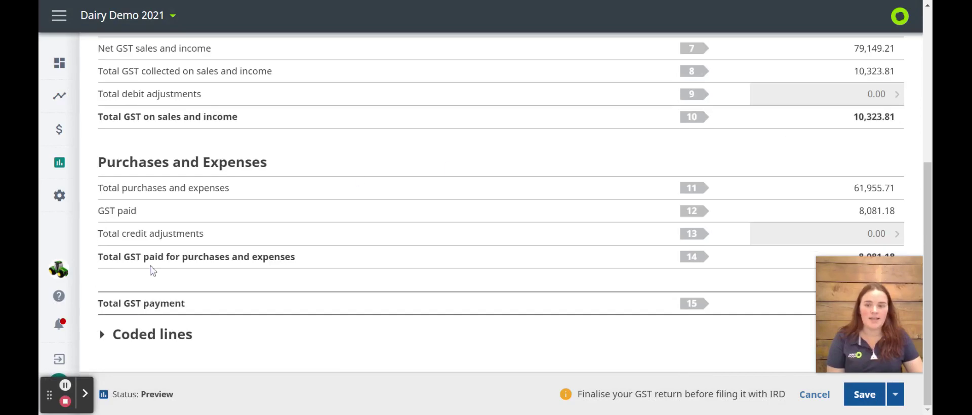
pyautogui.click(136, 335)
pyautogui.scroll(-3, 63, 359)
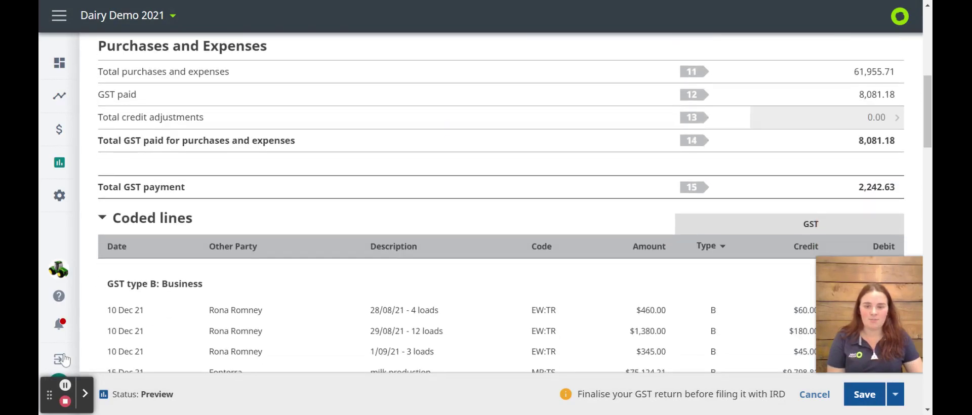
pyautogui.scroll(-12, 63, 359)
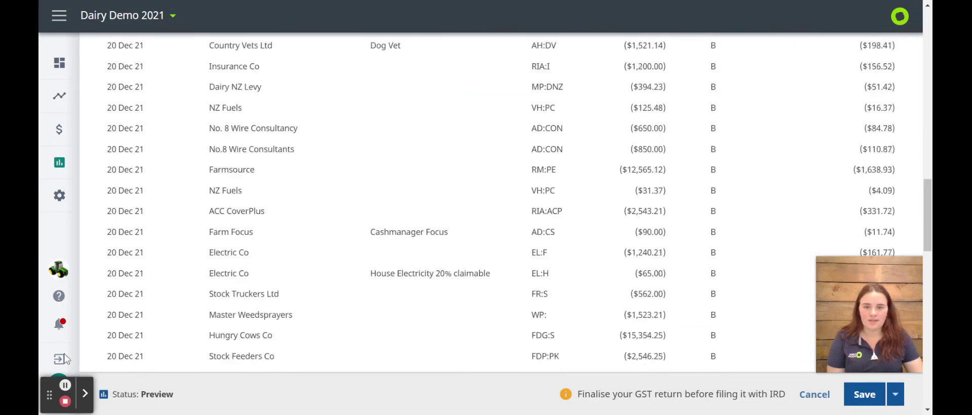
pyautogui.scroll(12, 65, 359)
# - Try sorting the coded lines by date, other party, description, code, amount and type, ending with amount
pyautogui.click(234, 263)
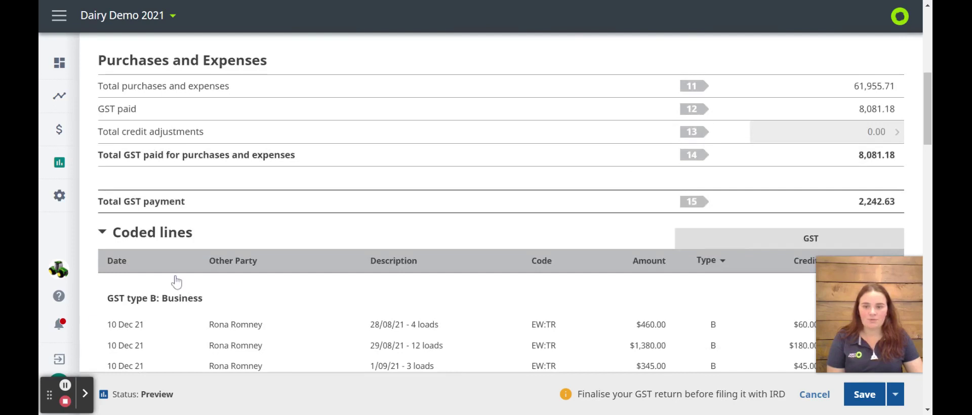
pyautogui.click(390, 262)
pyautogui.click(528, 263)
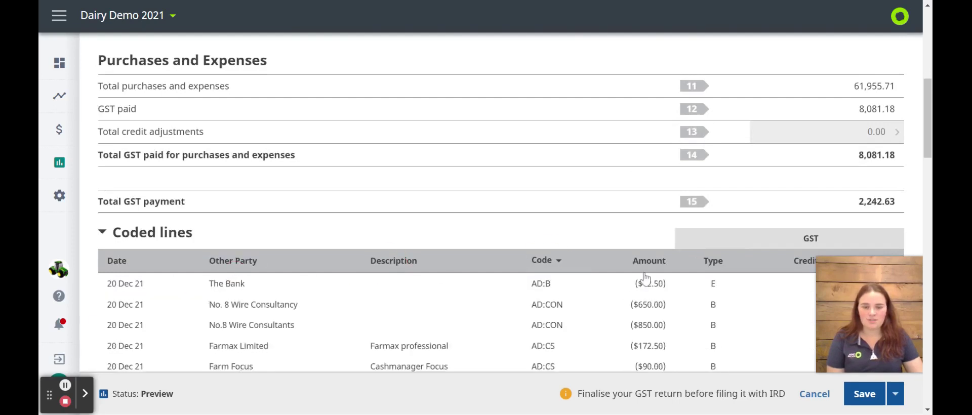
pyautogui.click(646, 268)
pyautogui.click(691, 268)
pyautogui.click(233, 262)
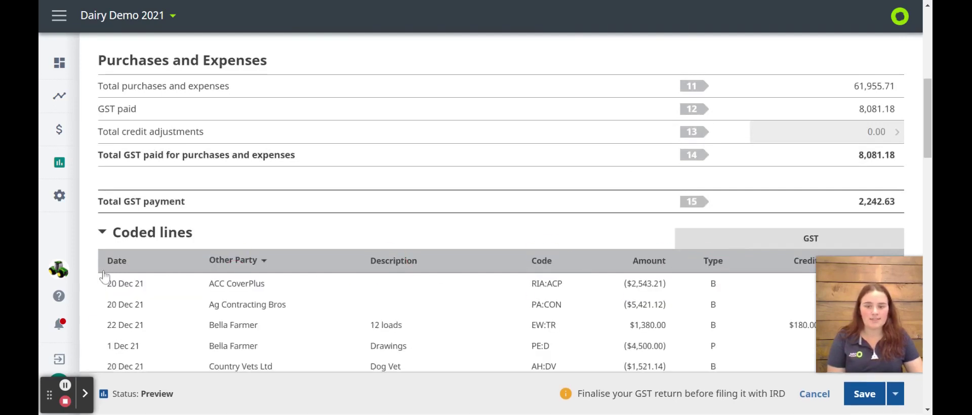
pyautogui.click(116, 261)
pyautogui.click(243, 264)
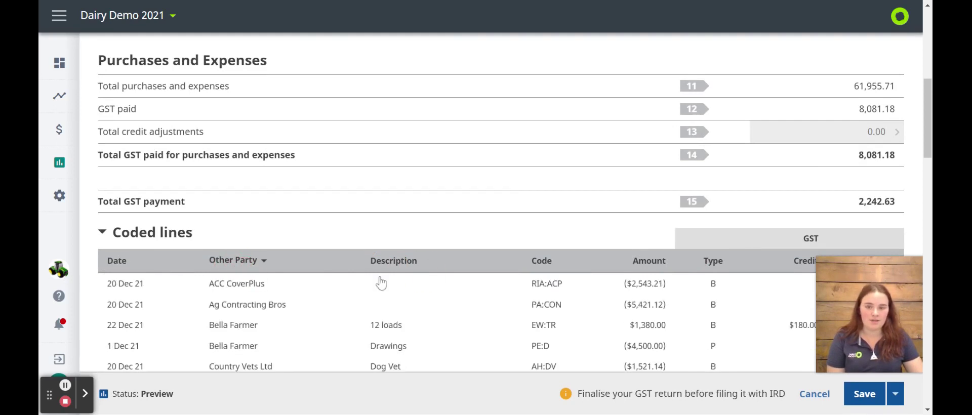
pyautogui.click(385, 261)
pyautogui.click(513, 261)
pyautogui.click(647, 260)
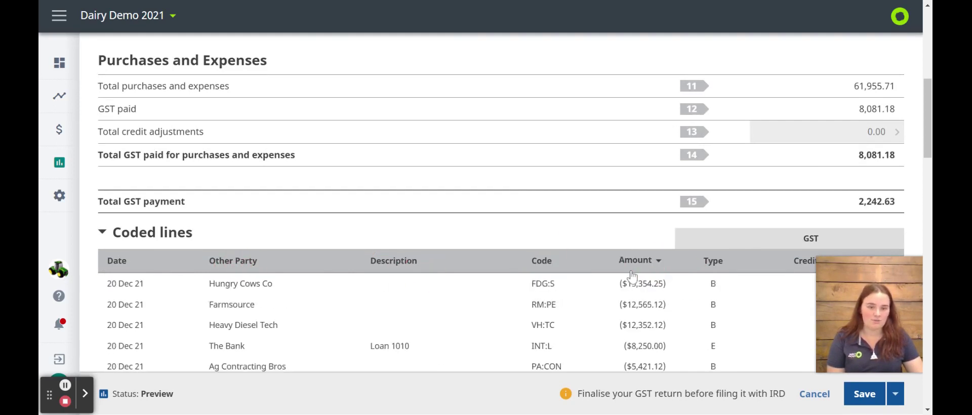
# - View the save and filing options of the GST return, leave it without saving and return to the reports overview
pyautogui.click(895, 394)
pyautogui.scroll(-2, 501, 203)
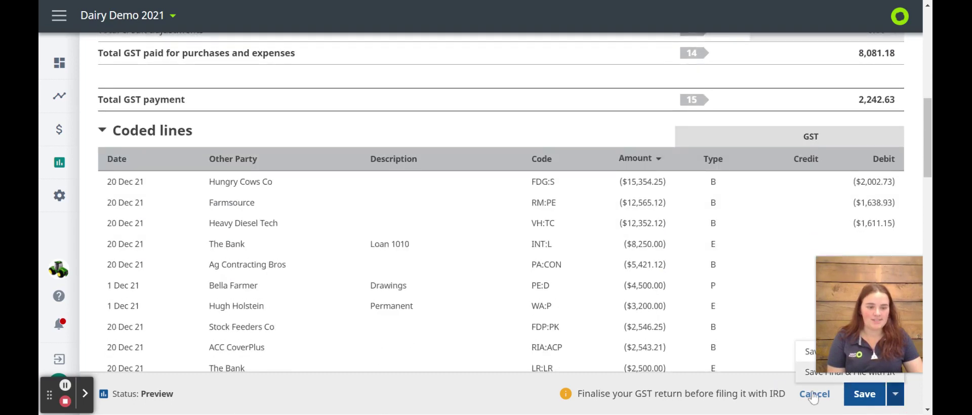
pyautogui.scroll(10, 282, 156)
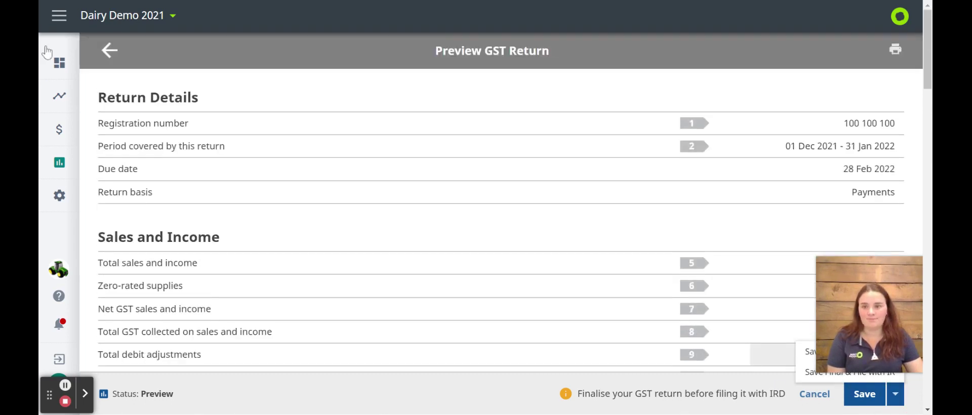
pyautogui.click(109, 50)
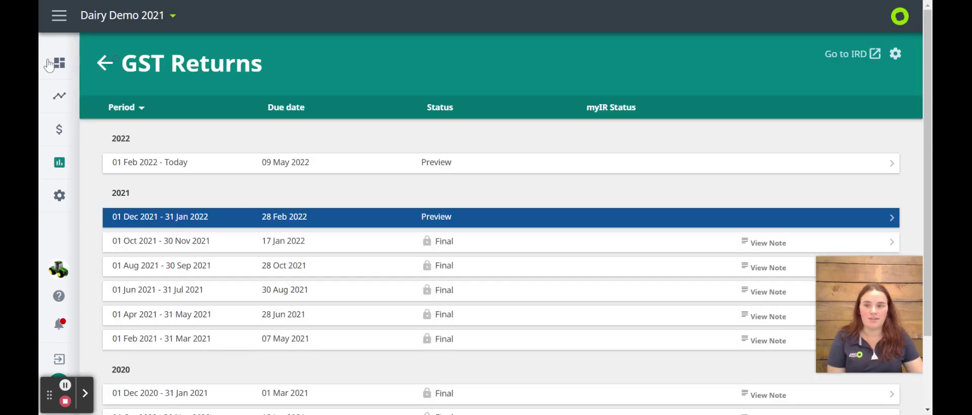
pyautogui.click(105, 65)
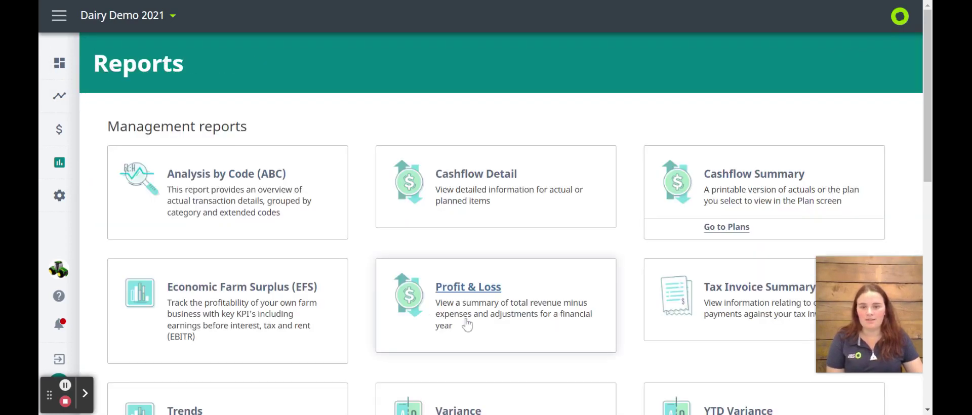
# - Run the Livestock Reconciliation report with Actuals as the data source for the year 2021/22
pyautogui.scroll(-10, 462, 326)
pyautogui.scroll(-2, 468, 324)
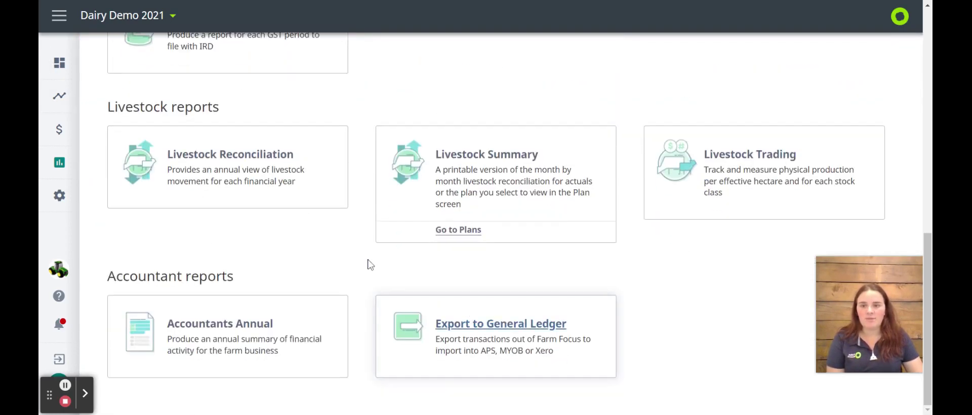
pyautogui.click(154, 158)
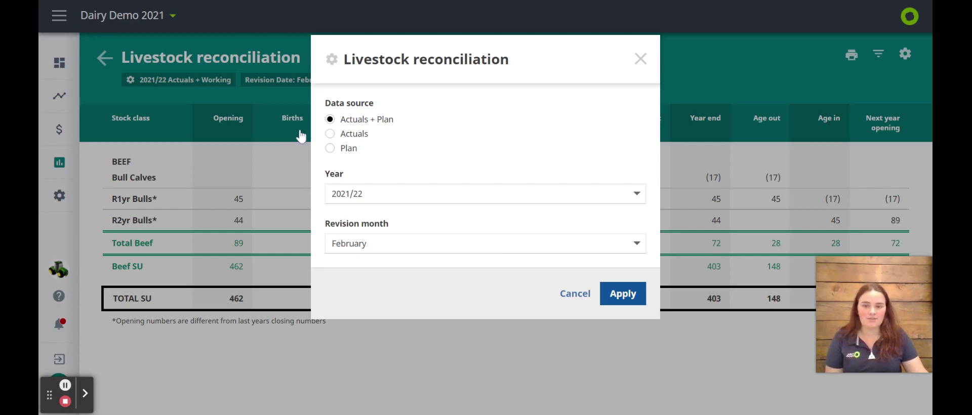
pyautogui.click(330, 134)
pyautogui.click(333, 200)
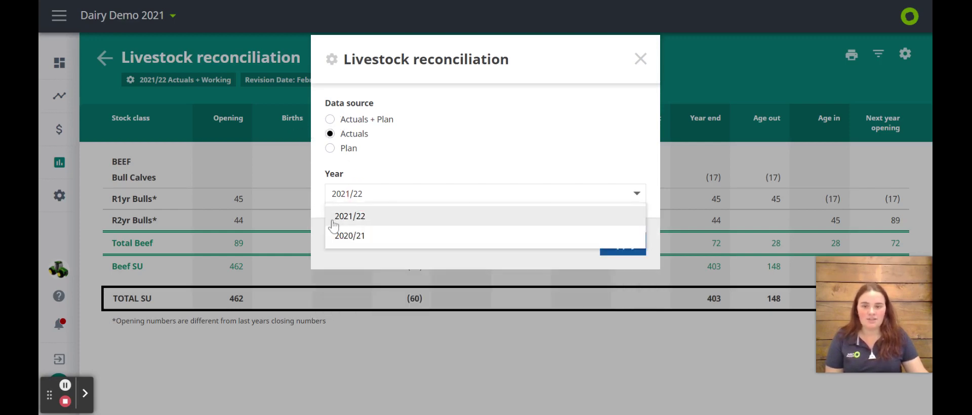
pyautogui.click(335, 218)
pyautogui.click(622, 246)
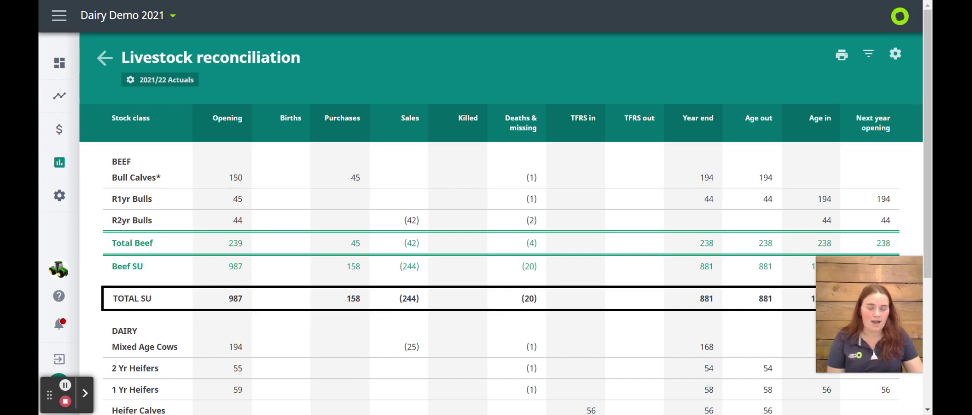
# - Review the beef and dairy rows of the livestock reconciliation and filter the report to the Beef category
pyautogui.scroll(-1, 219, 243)
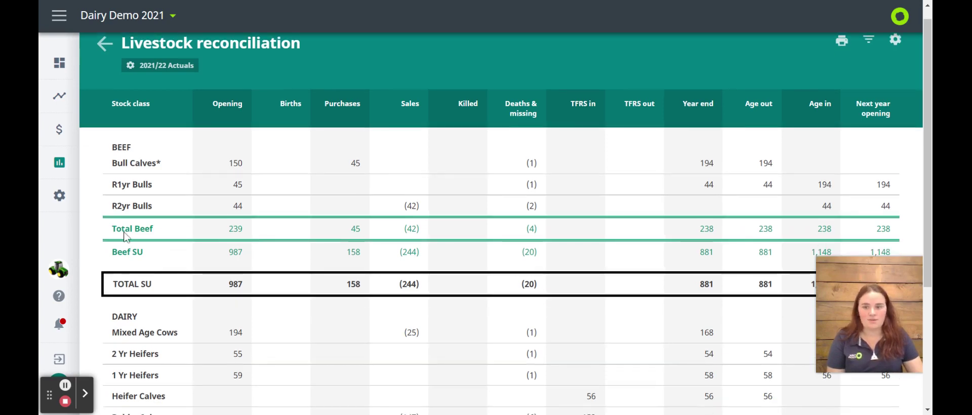
pyautogui.scroll(-3, 175, 245)
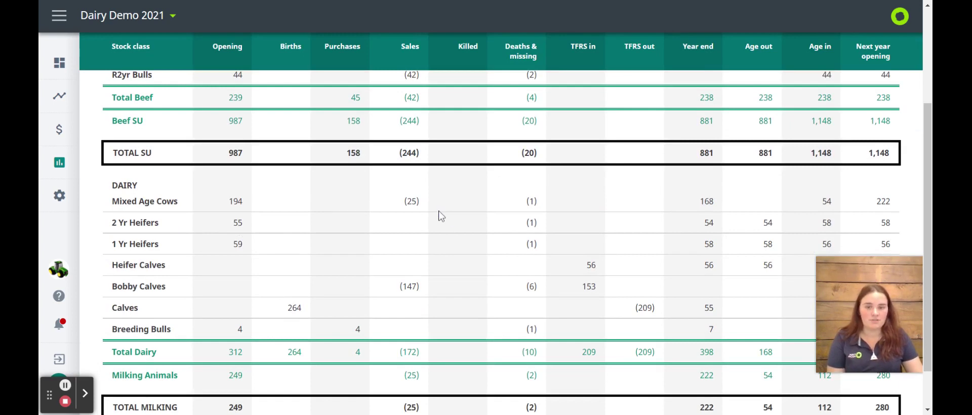
pyautogui.scroll(-1, 405, 238)
pyautogui.scroll(4, 408, 243)
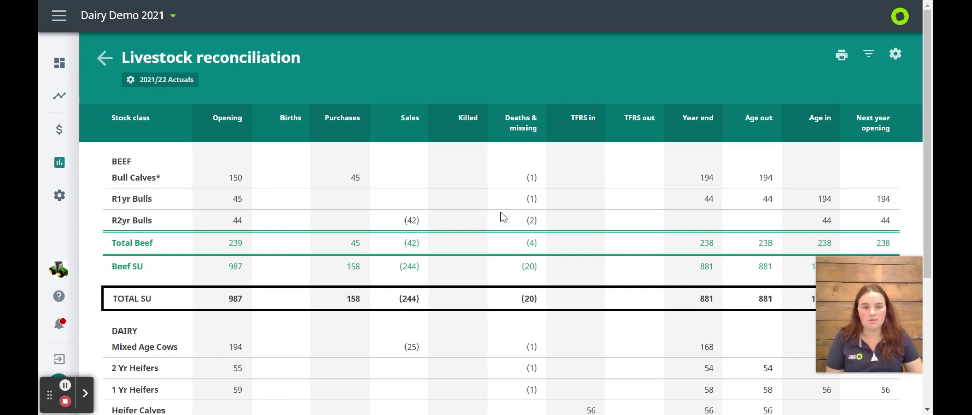
pyautogui.click(840, 55)
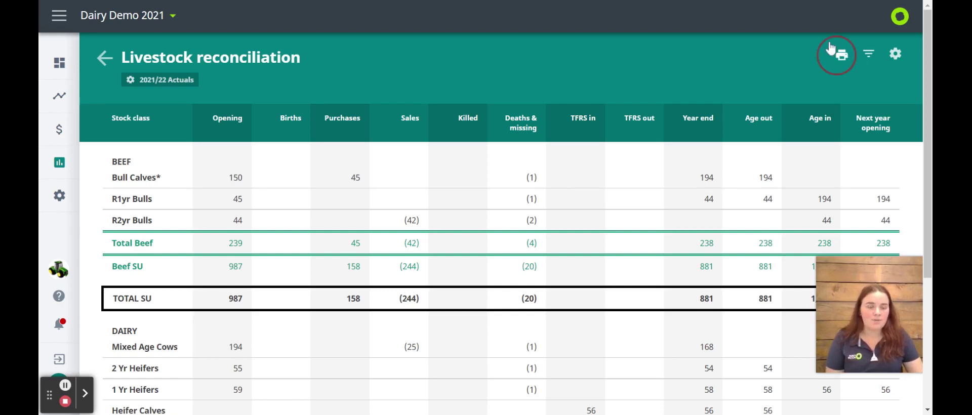
pyautogui.click(868, 52)
pyautogui.click(868, 52)
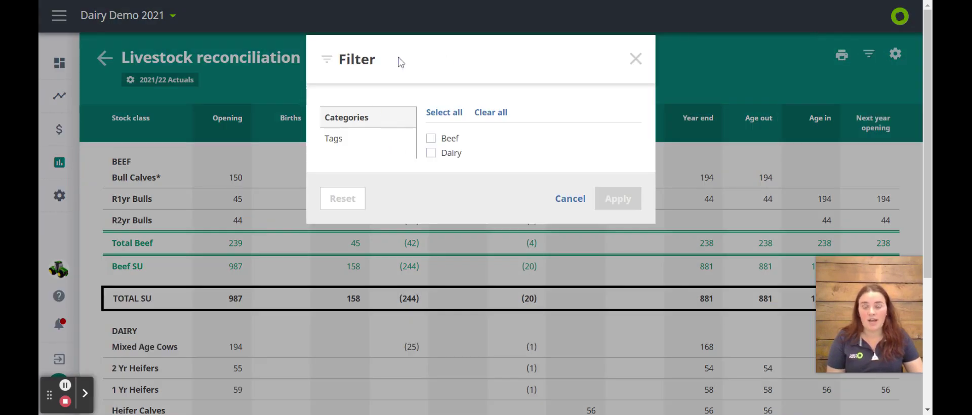
pyautogui.click(430, 138)
pyautogui.click(617, 199)
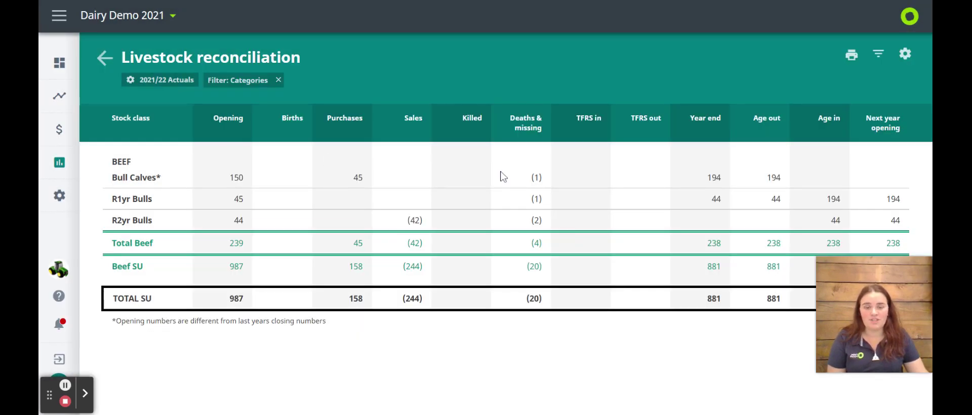
# - Switch the livestock reconciliation's category filter from Beef to Dairy
pyautogui.click(878, 53)
pyautogui.click(435, 138)
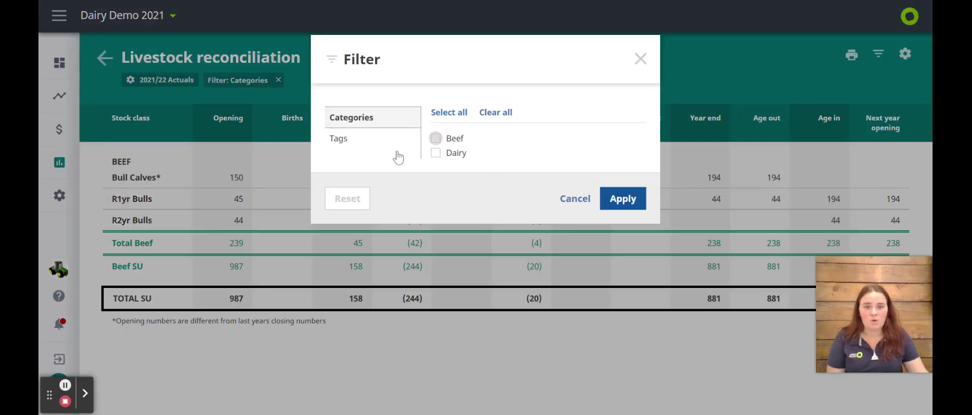
pyautogui.click(435, 153)
pyautogui.click(610, 199)
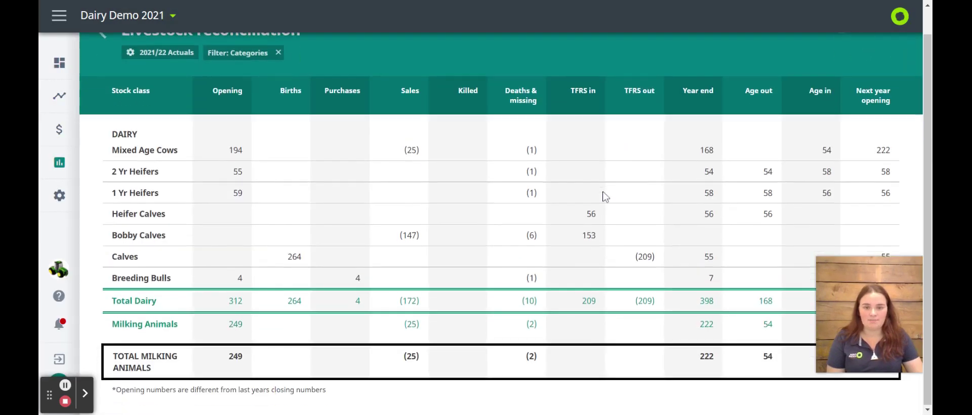
# - View the tag options in the livestock reconciliation's filter and close it without changing the selection
pyautogui.click(869, 53)
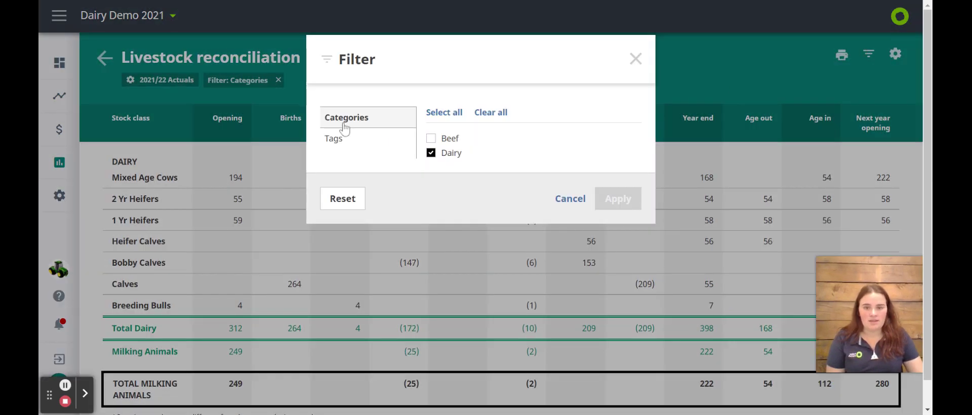
pyautogui.click(339, 138)
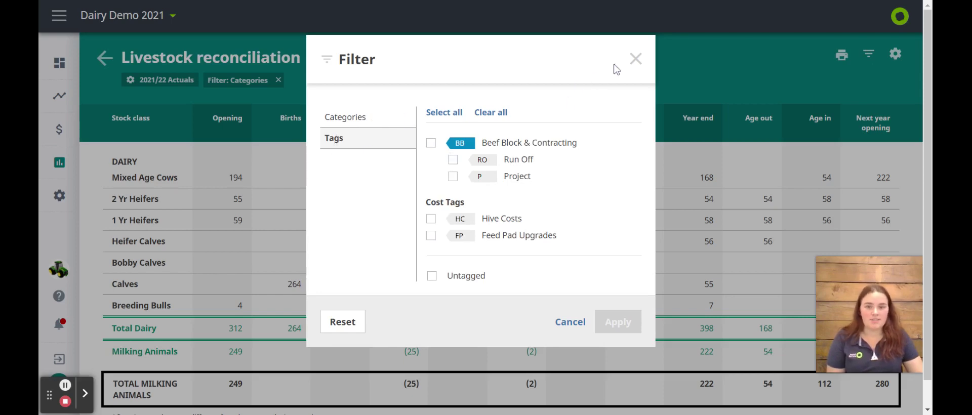
pyautogui.click(636, 59)
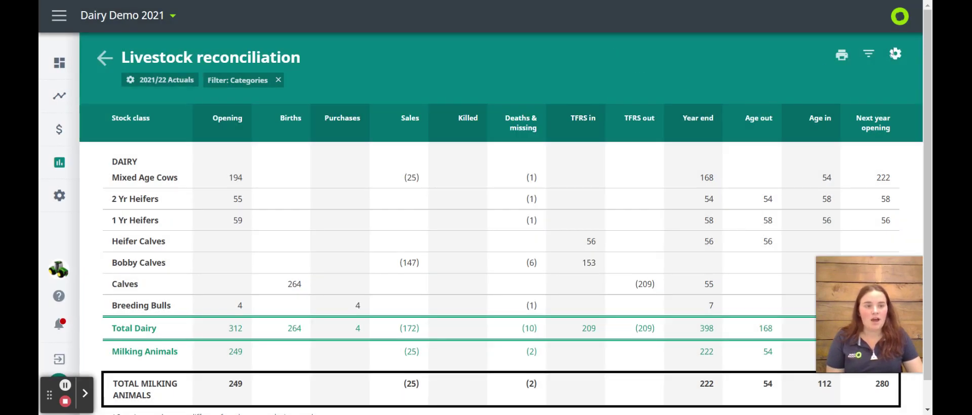
# - View and cancel the reconciliation's report settings, clear the category filter and return to the reports overview
pyautogui.click(895, 53)
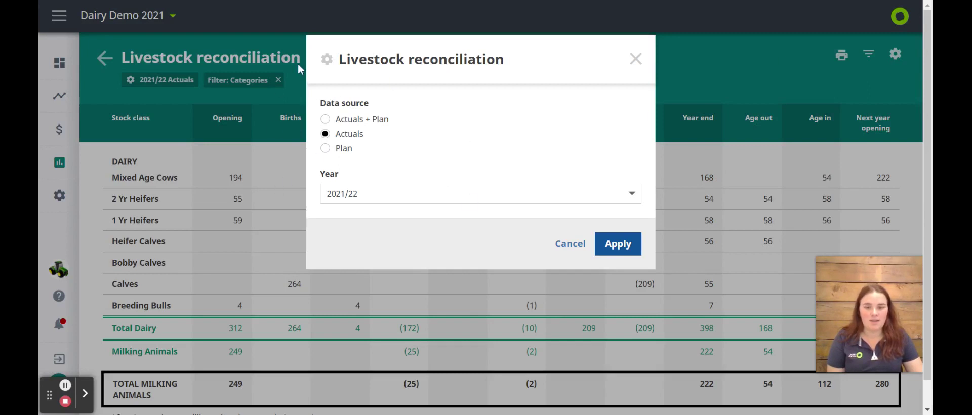
pyautogui.click(539, 245)
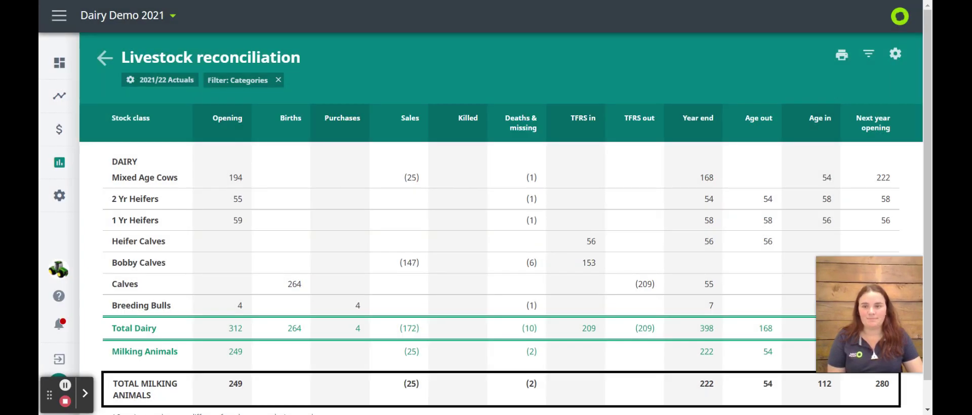
pyautogui.click(278, 79)
pyautogui.click(104, 58)
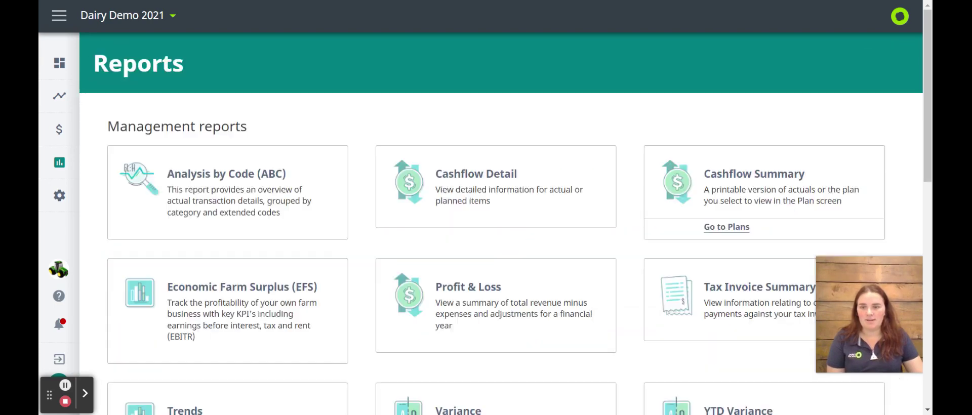
# - Open the Livestock Trading report for 2021/22 Actuals and review it through to the total farm production per hectare
pyautogui.scroll(-10, 285, 182)
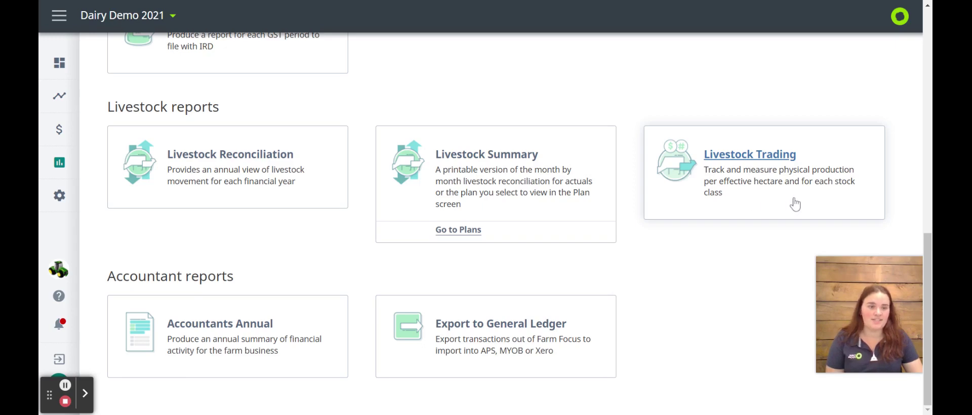
pyautogui.click(742, 203)
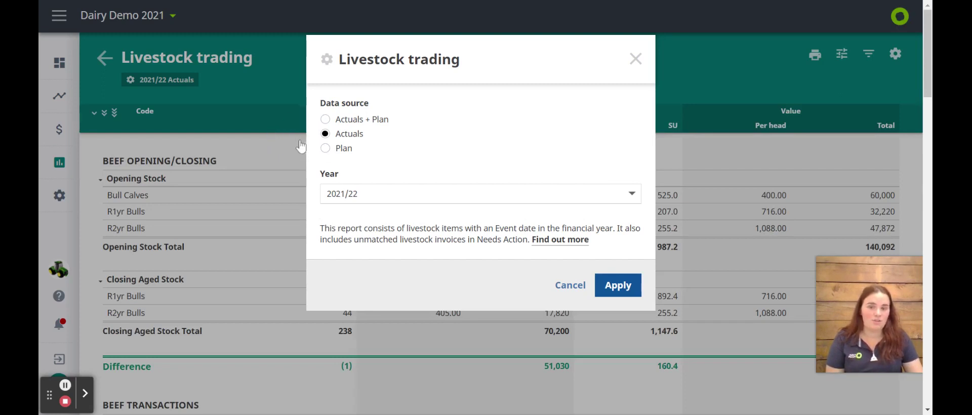
pyautogui.click(587, 288)
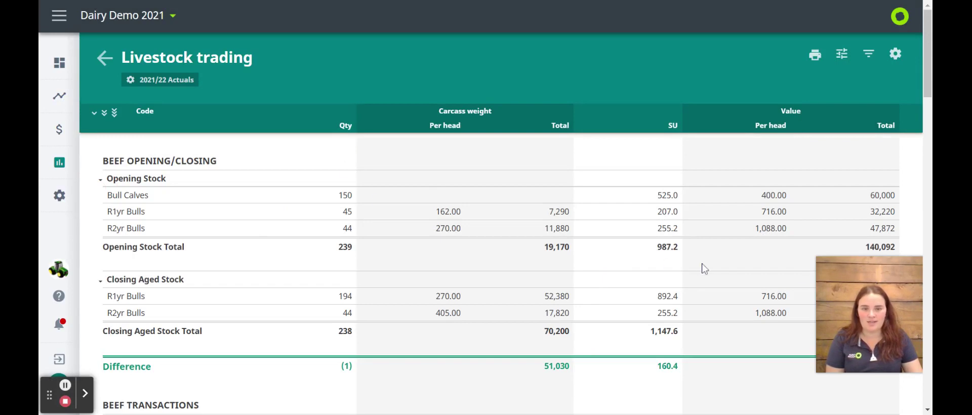
pyautogui.scroll(-20, 586, 308)
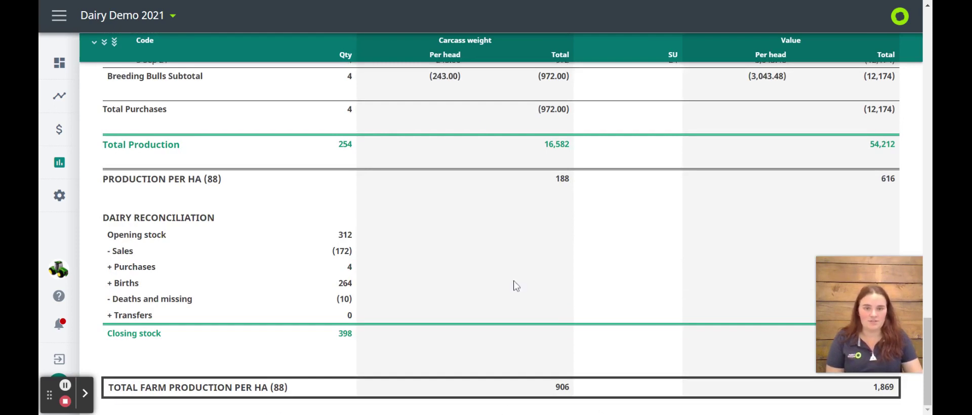
pyautogui.moveTo(869, 303)
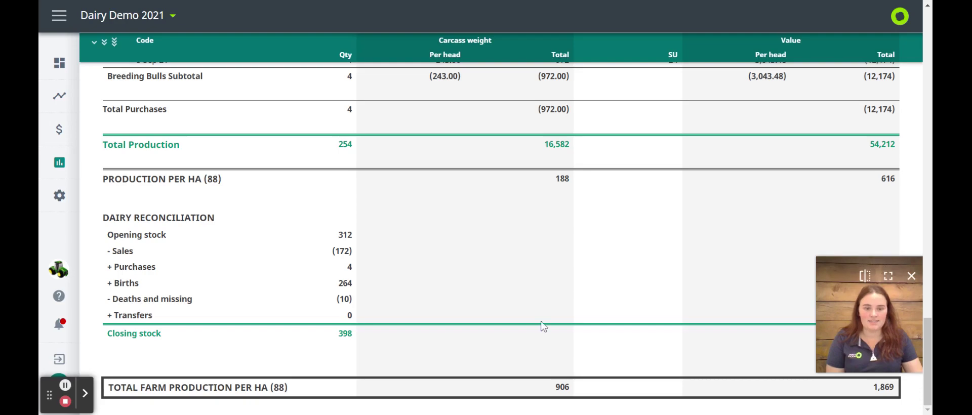
pyautogui.scroll(20, 541, 325)
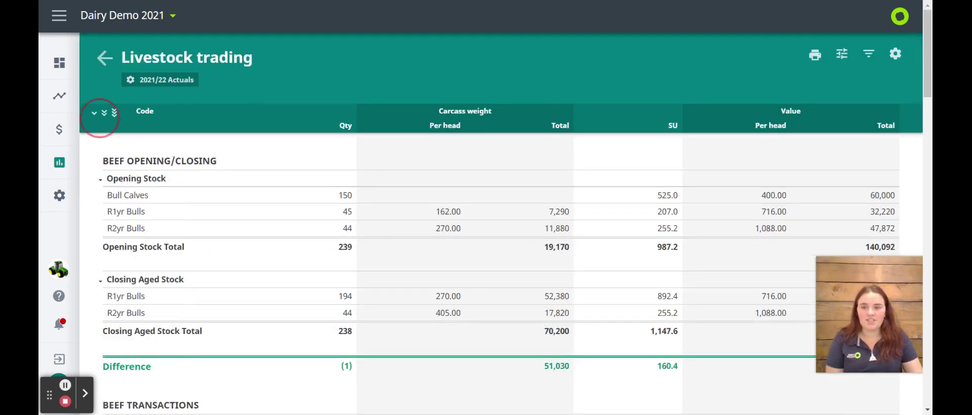
# - Try the Livestock Trading report's detail levels, collapsing it to totals and expanding it back to the stock classes
pyautogui.click(94, 113)
pyautogui.click(115, 112)
pyautogui.click(94, 113)
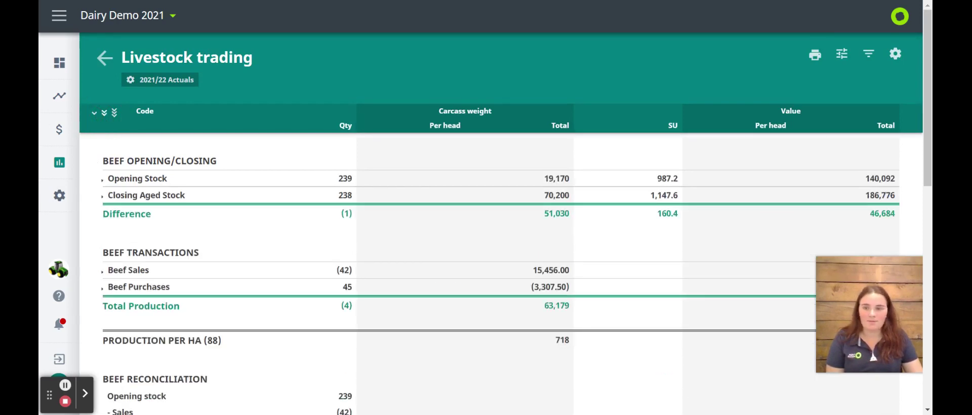
pyautogui.click(104, 113)
# - Check the Livestock Trading report's hectares adjustment and filter options without changing them, and return to the reports overview
pyautogui.click(841, 54)
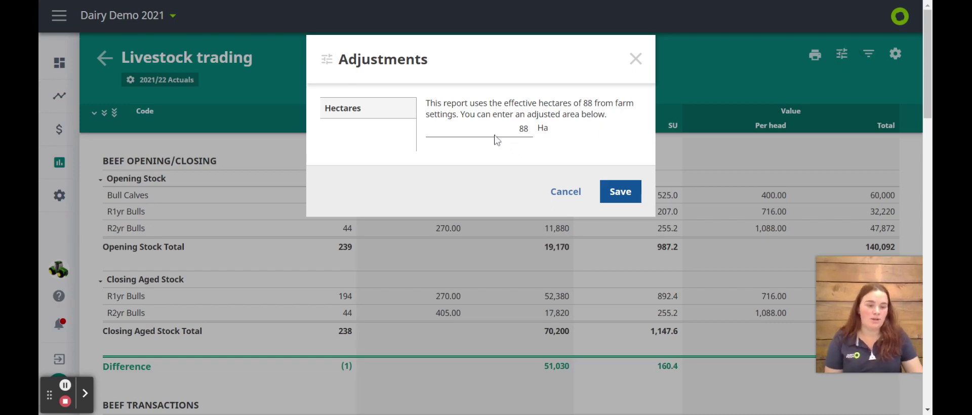
pyautogui.click(535, 198)
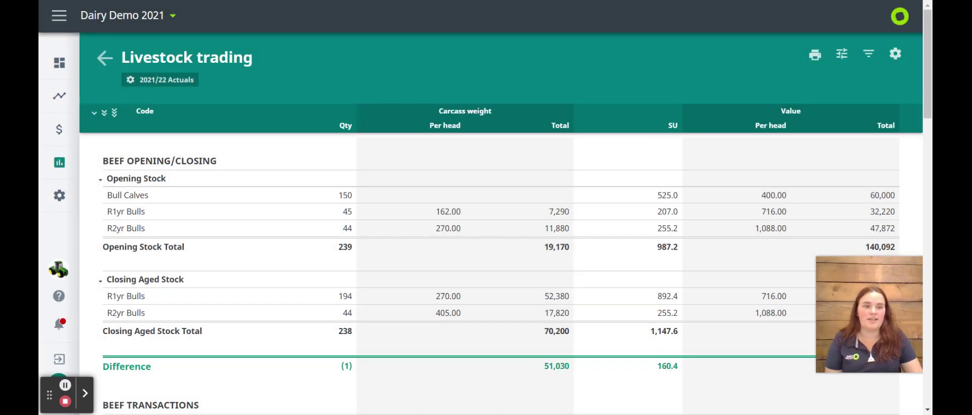
pyautogui.click(867, 53)
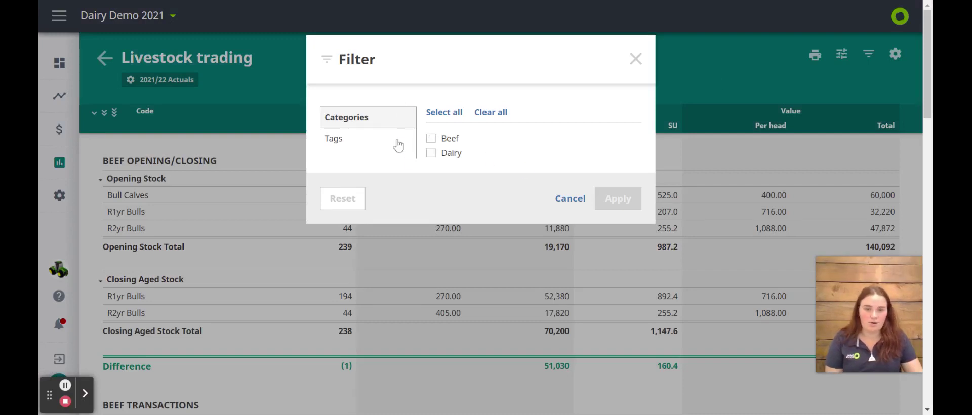
pyautogui.click(348, 146)
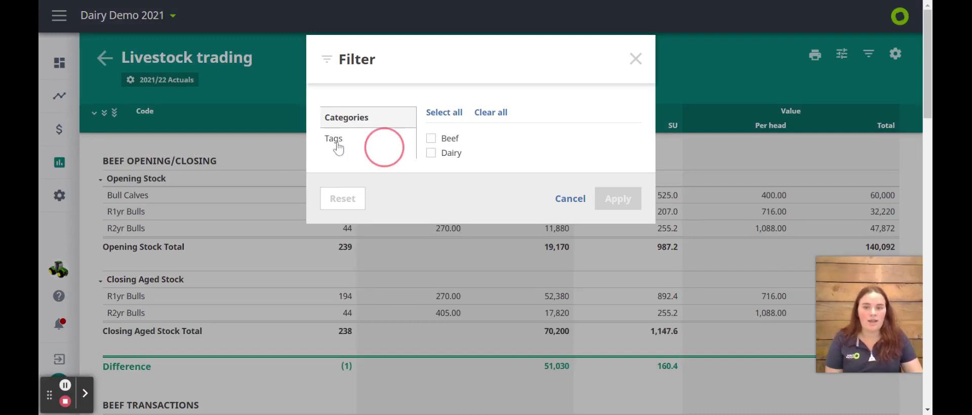
pyautogui.click(613, 59)
pyautogui.click(105, 57)
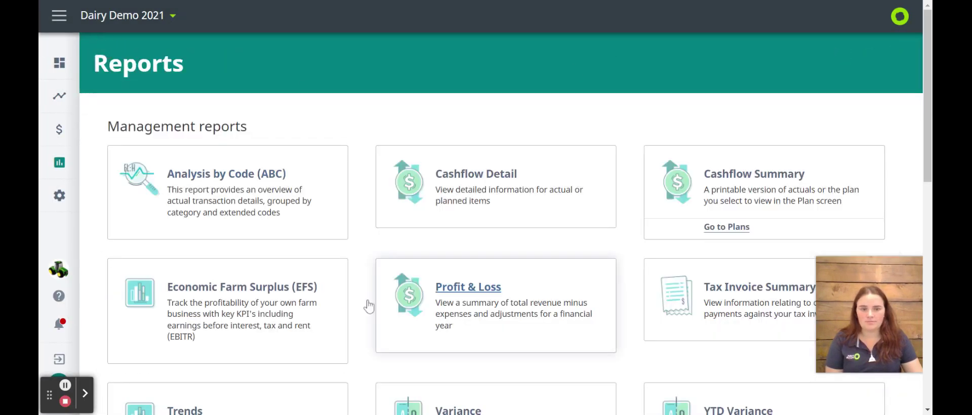
# - Run the Accountants Annual report in Financial View for the financial year 2021/22 and display all its sections
pyautogui.scroll(-8, 363, 303)
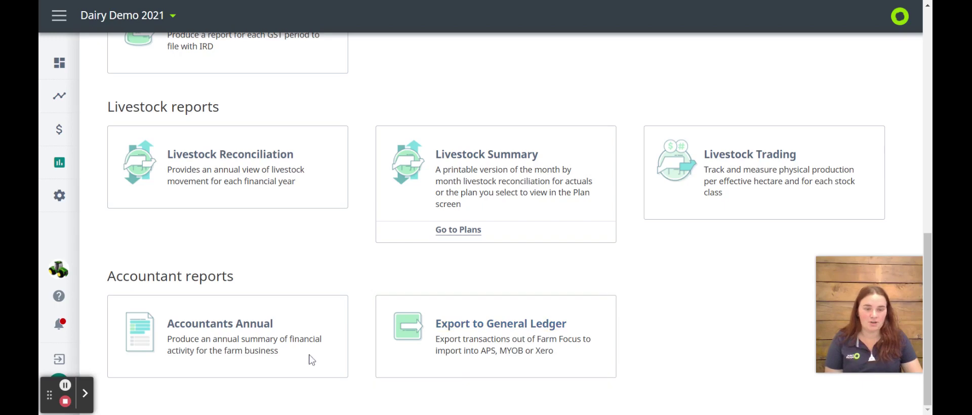
pyautogui.click(231, 375)
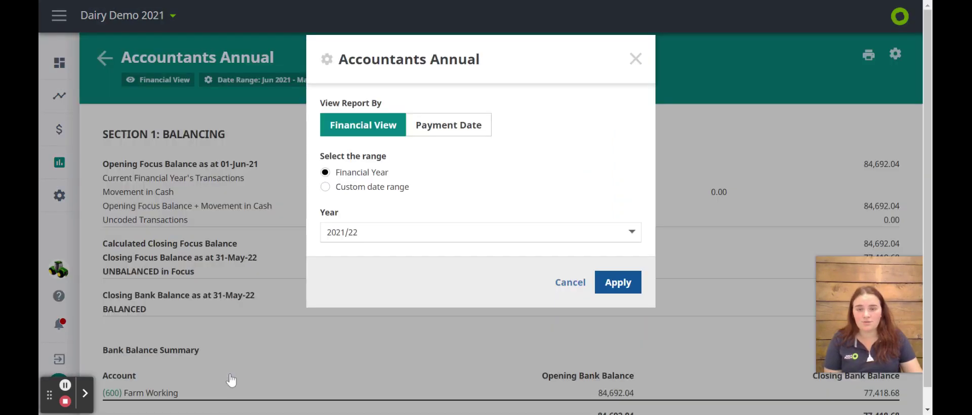
pyautogui.click(616, 282)
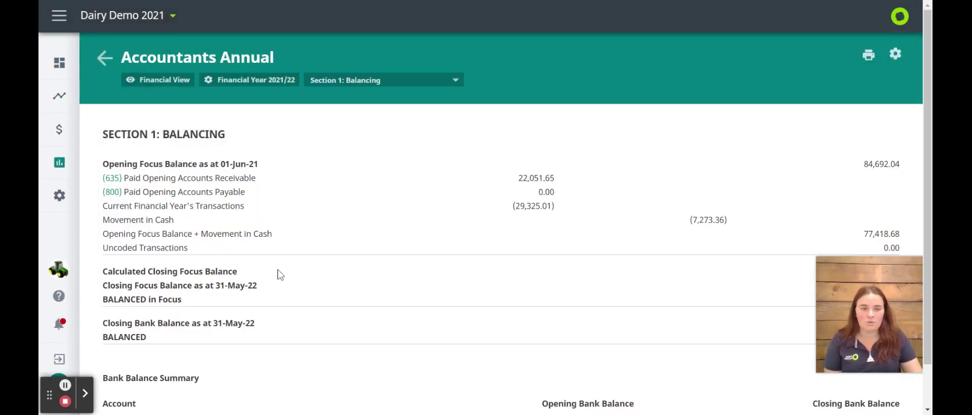
pyautogui.click(390, 80)
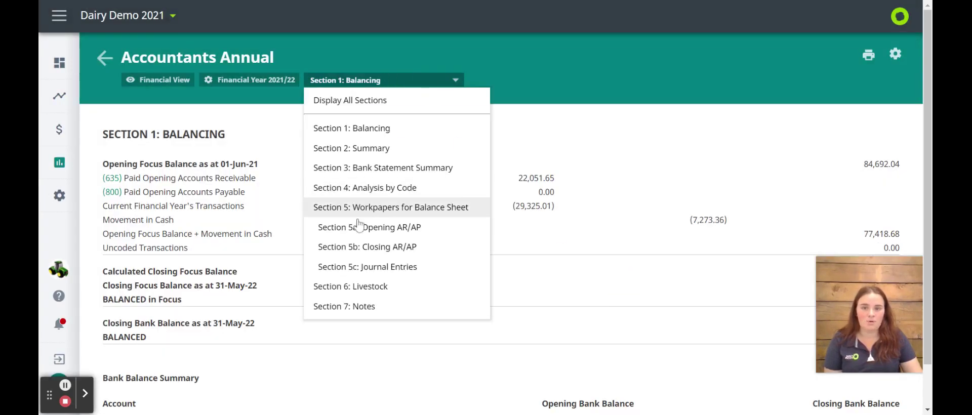
pyautogui.click(317, 100)
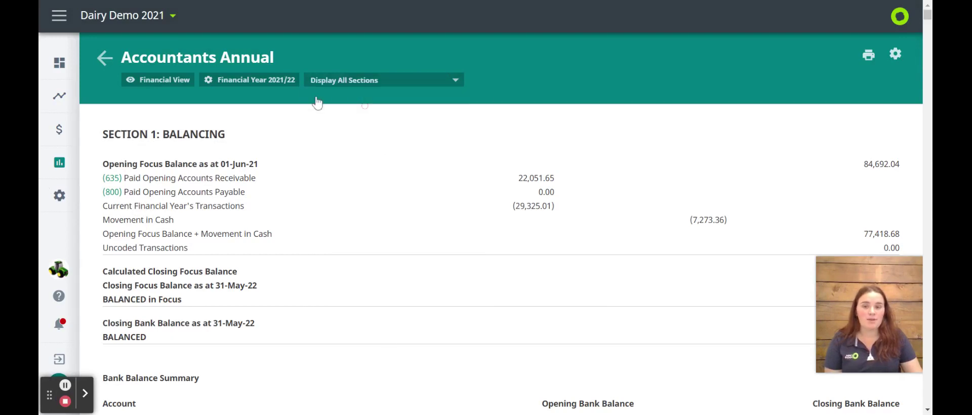
# - Limit the Accountants Annual report to Section 1: Balancing, and return to the reports overview
pyautogui.moveTo(927, 17)
pyautogui.mouseDown()
pyautogui.moveTo(928, 228)
pyautogui.moveTo(927, 15)
pyautogui.mouseUp()
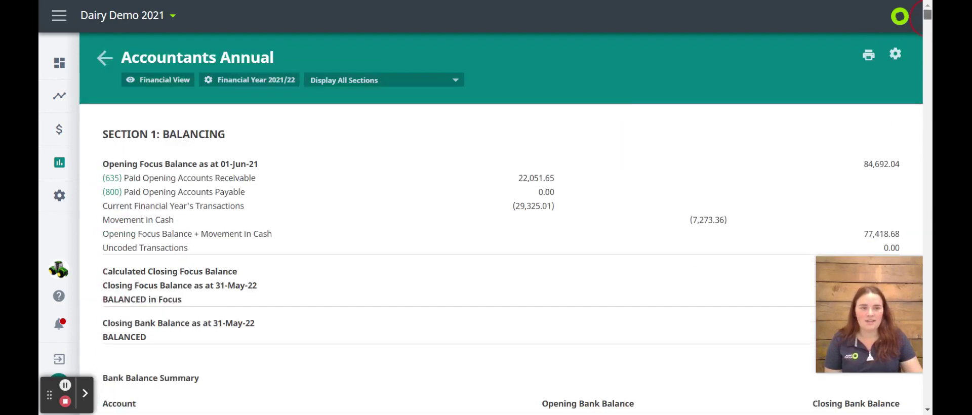
pyautogui.click(340, 79)
pyautogui.click(333, 131)
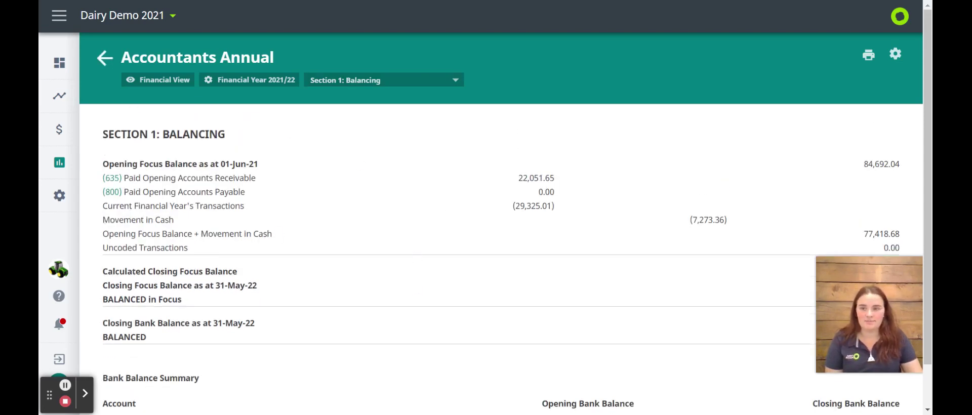
pyautogui.click(104, 57)
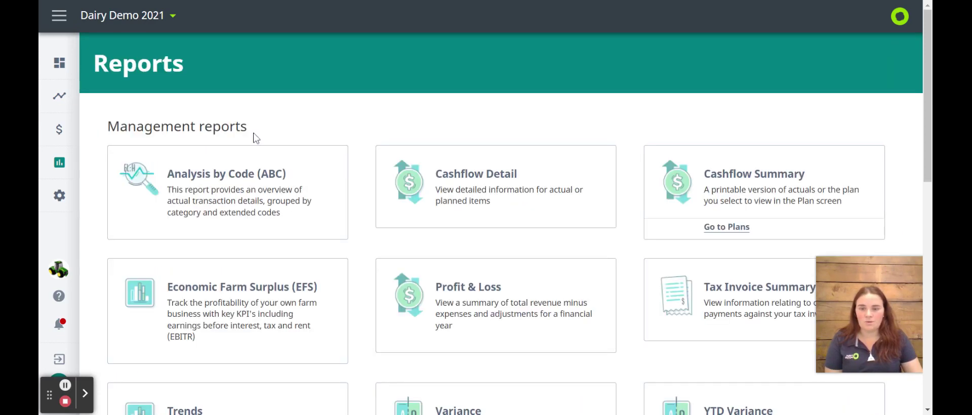
# - Look over the available reports and open the Help messenger from the expanded navigation
pyautogui.scroll(-1, 256, 139)
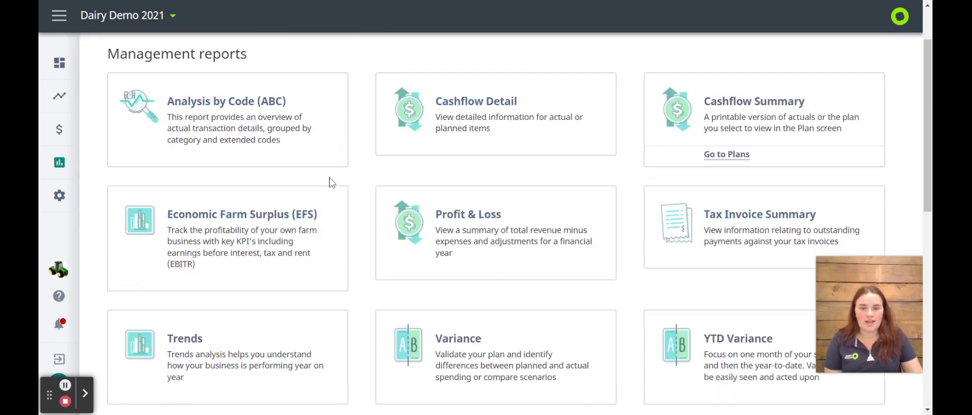
pyautogui.scroll(-4, 326, 192)
pyautogui.scroll(5, 326, 196)
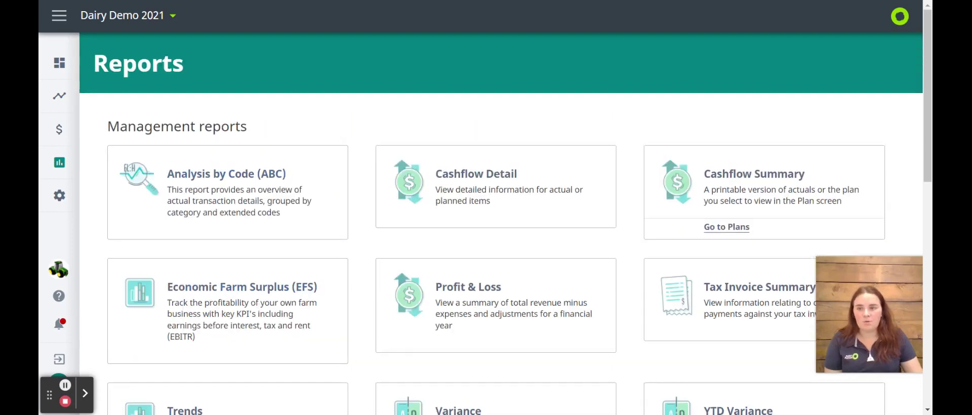
pyautogui.click(59, 15)
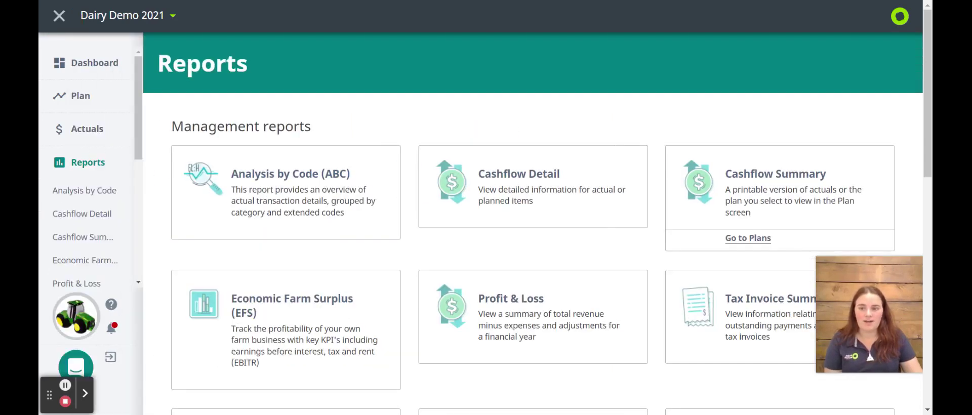
pyautogui.click(109, 305)
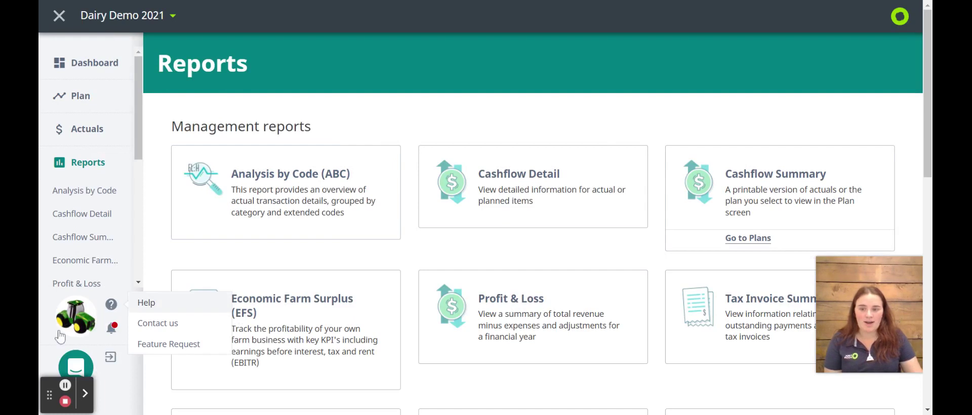
pyautogui.click(146, 302)
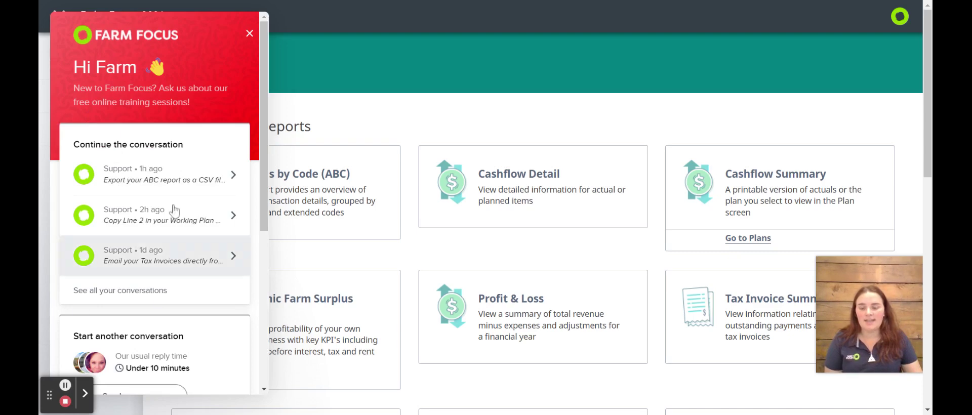
# - Search the help articles for "abc" and open the Analysis by Code (ABC) article
pyautogui.scroll(-5, 79, 317)
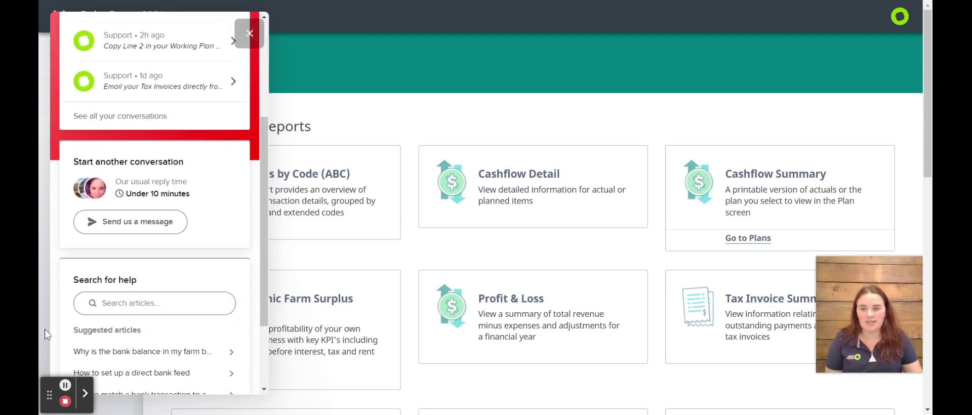
pyautogui.scroll(-3, 81, 217)
pyautogui.click(86, 193)
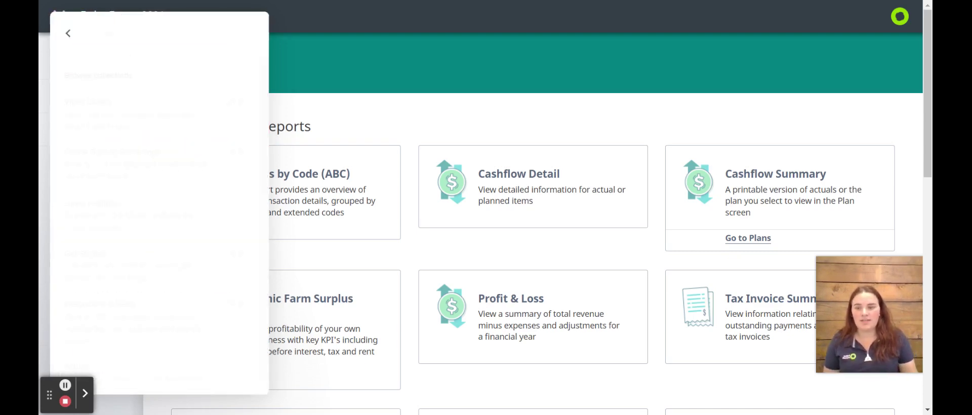
pyautogui.write('ab')
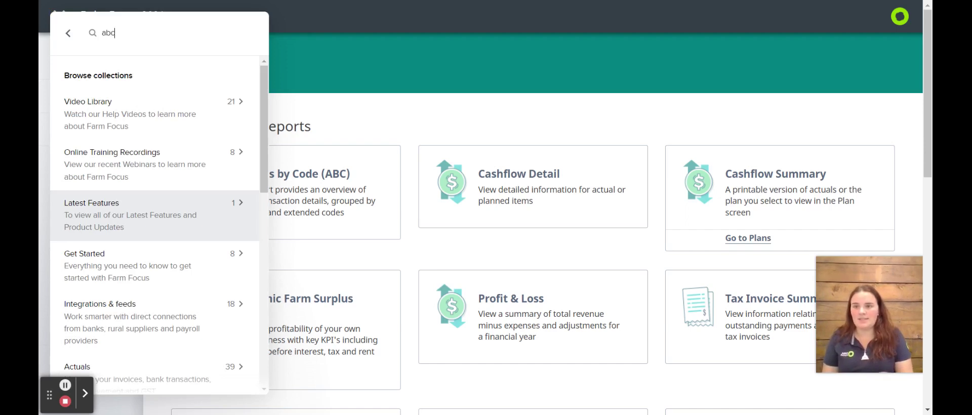
pyautogui.write('c')
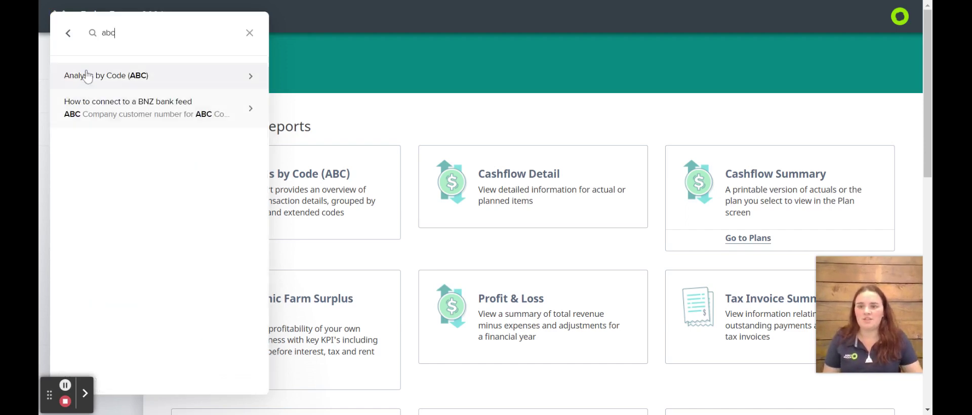
pyautogui.click(87, 76)
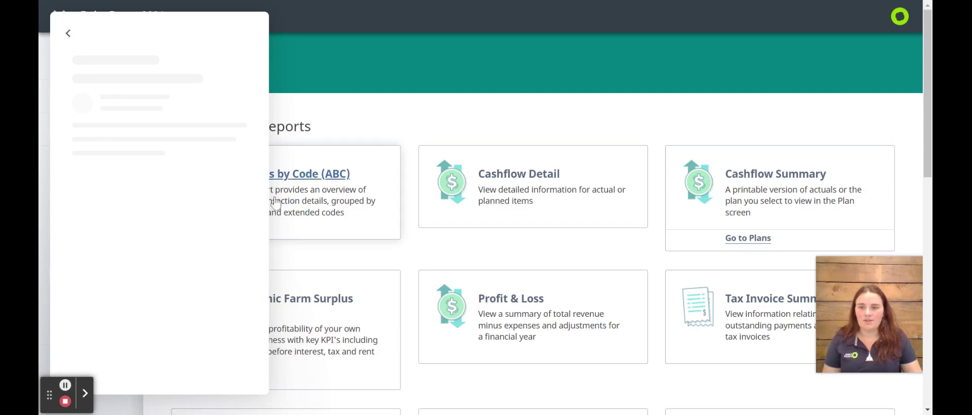
# - Run the Analysis by Code report beside the help article for 2021/22, June to May, by payment date
pyautogui.scroll(-3, 272, 164)
pyautogui.scroll(-3, 270, 160)
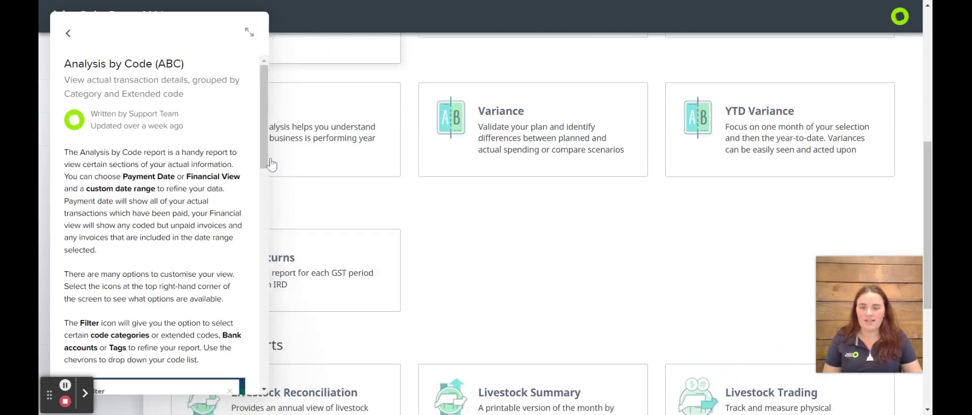
pyautogui.scroll(5, 270, 160)
pyautogui.click(314, 87)
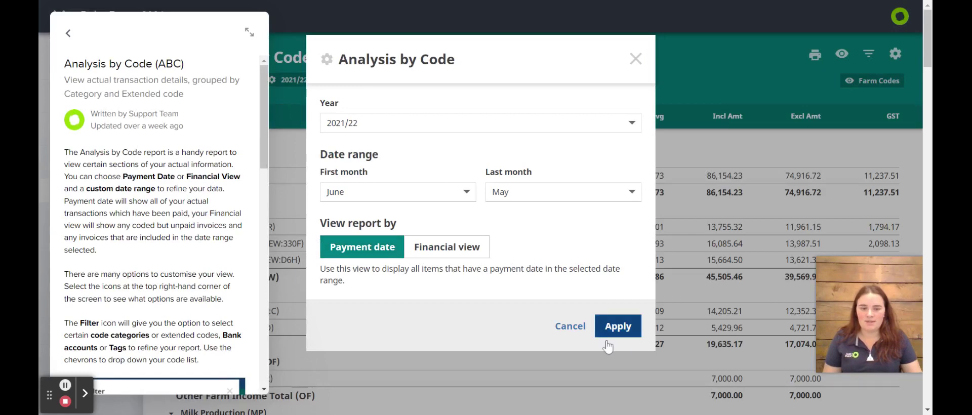
pyautogui.click(622, 325)
# - Read the Analysis by Code article through to its CSV export instructions, trying the enlarged view and browsing the report beside it
pyautogui.scroll(-10, 121, 172)
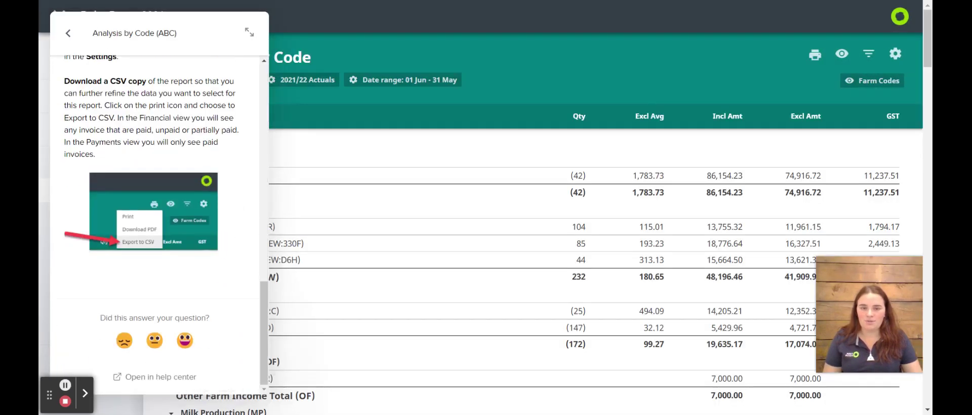
pyautogui.scroll(10, 123, 169)
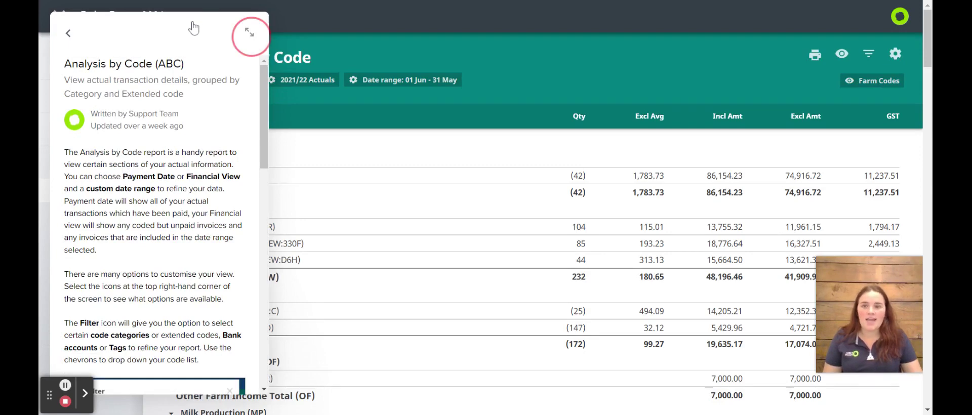
pyautogui.click(249, 32)
pyautogui.scroll(-5, 250, 222)
pyautogui.scroll(-5, 246, 223)
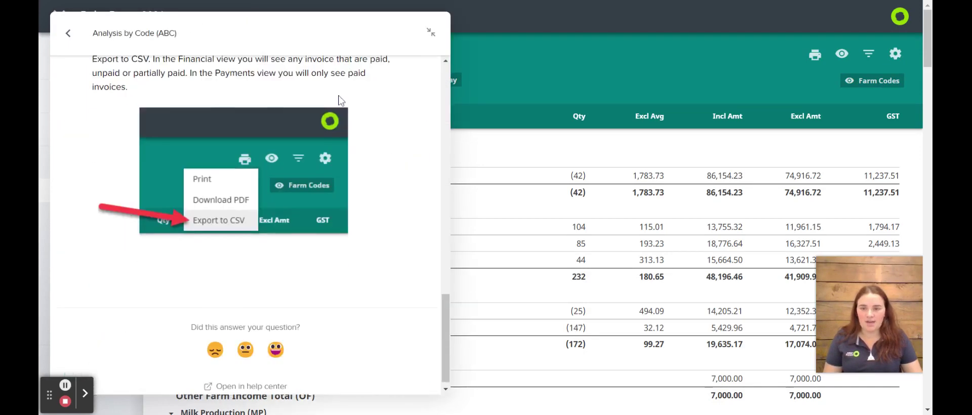
pyautogui.click(430, 32)
pyautogui.scroll(-1, 358, 242)
pyautogui.scroll(-5, 358, 242)
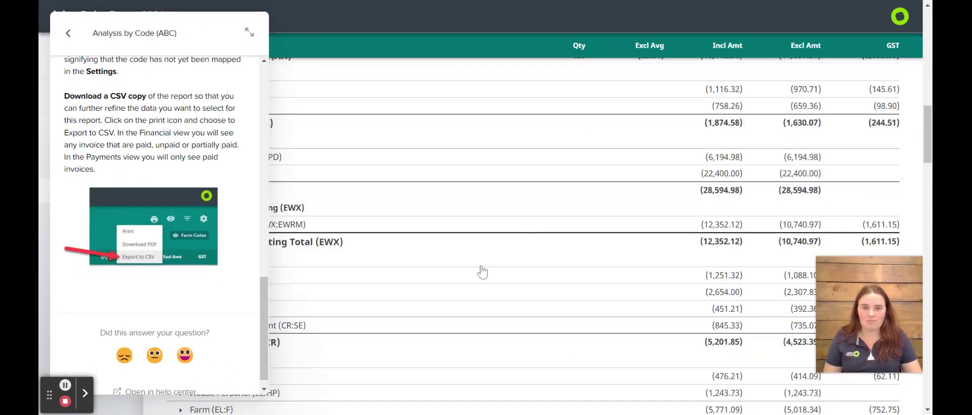
pyautogui.click(438, 193)
pyautogui.scroll(10, 98, 182)
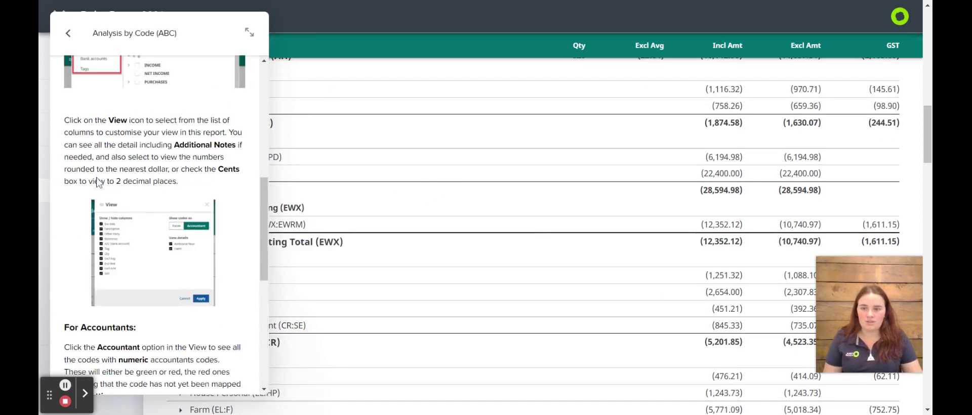
pyautogui.scroll(6, 308, 210)
pyautogui.scroll(5, 815, 128)
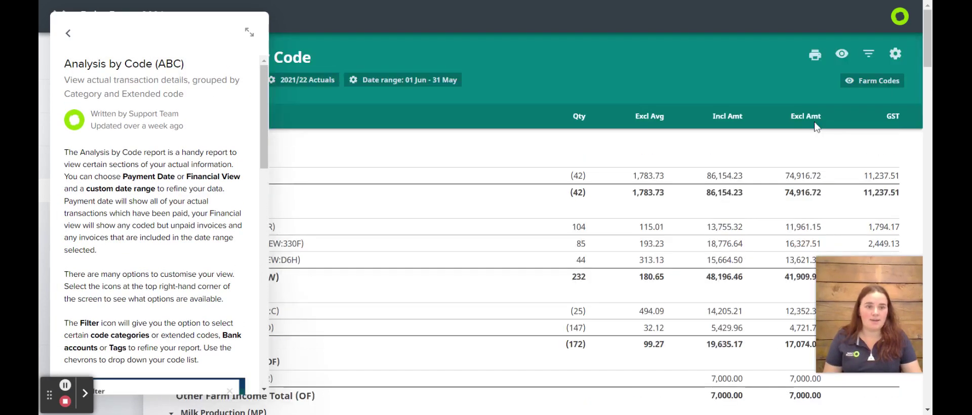
# - Check the Analysis by Code report's year, date range and view settings without changing them, and close the help messenger
pyautogui.click(895, 53)
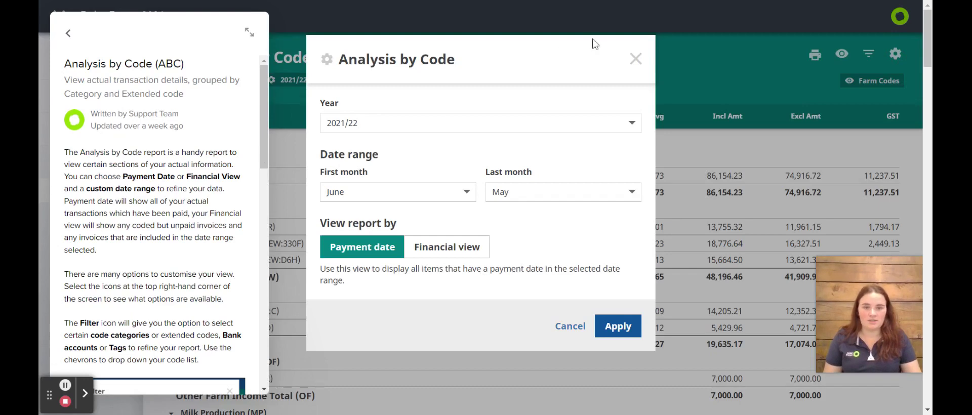
pyautogui.click(569, 55)
pyautogui.click(67, 33)
pyautogui.click(66, 32)
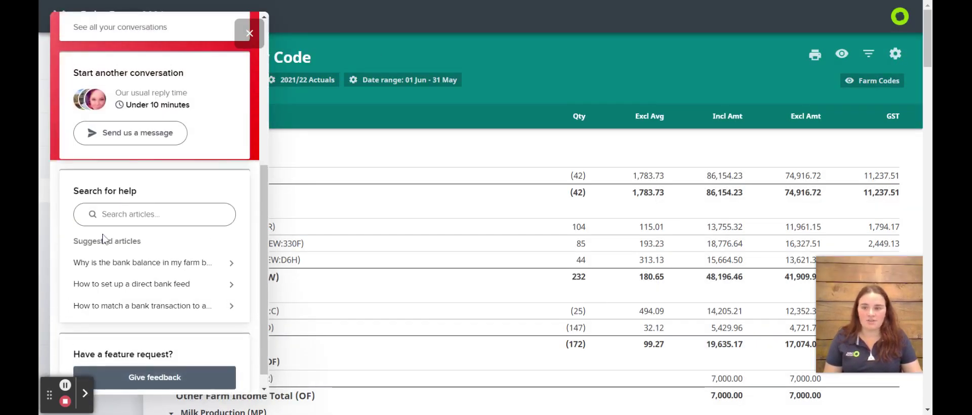
pyautogui.click(250, 34)
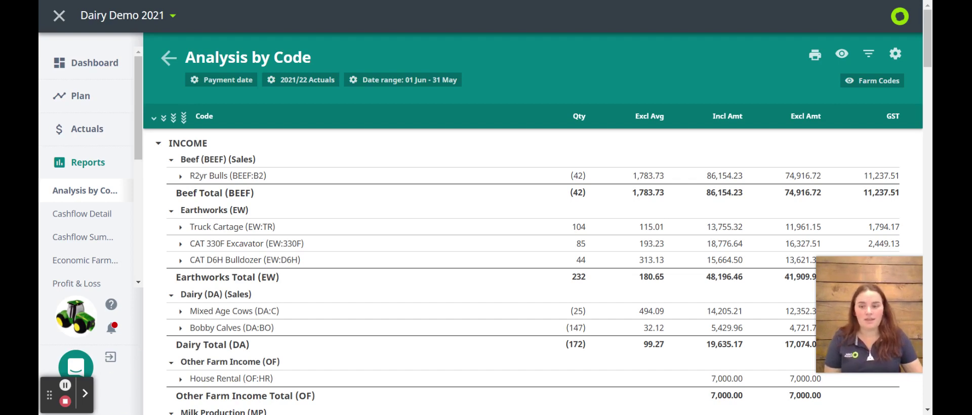
pyautogui.moveTo(870, 307)
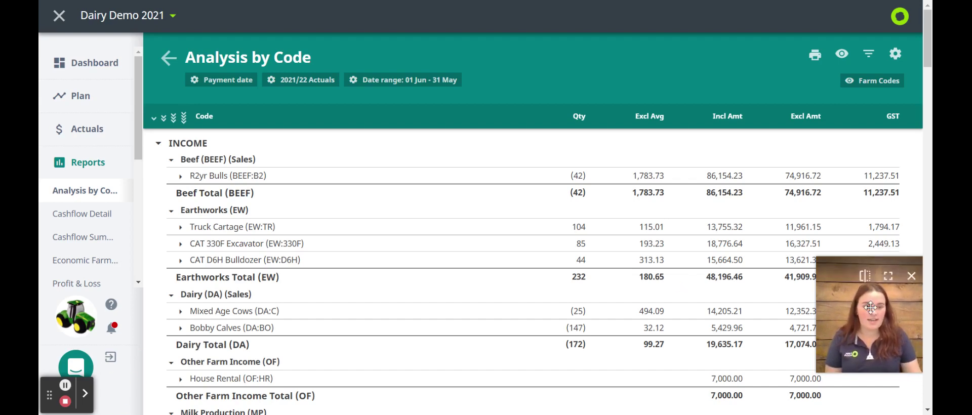